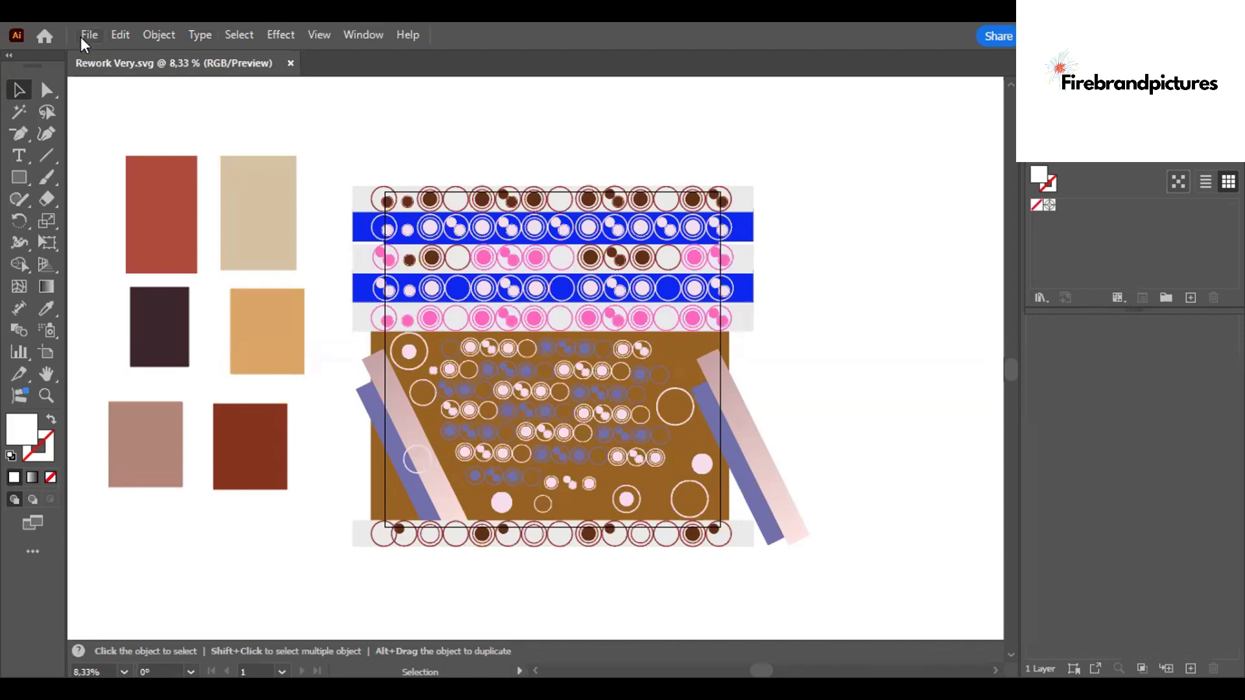
- Open the Very Peri 1 PDF from the Very Peri Edits folder
key("ctrl+o")
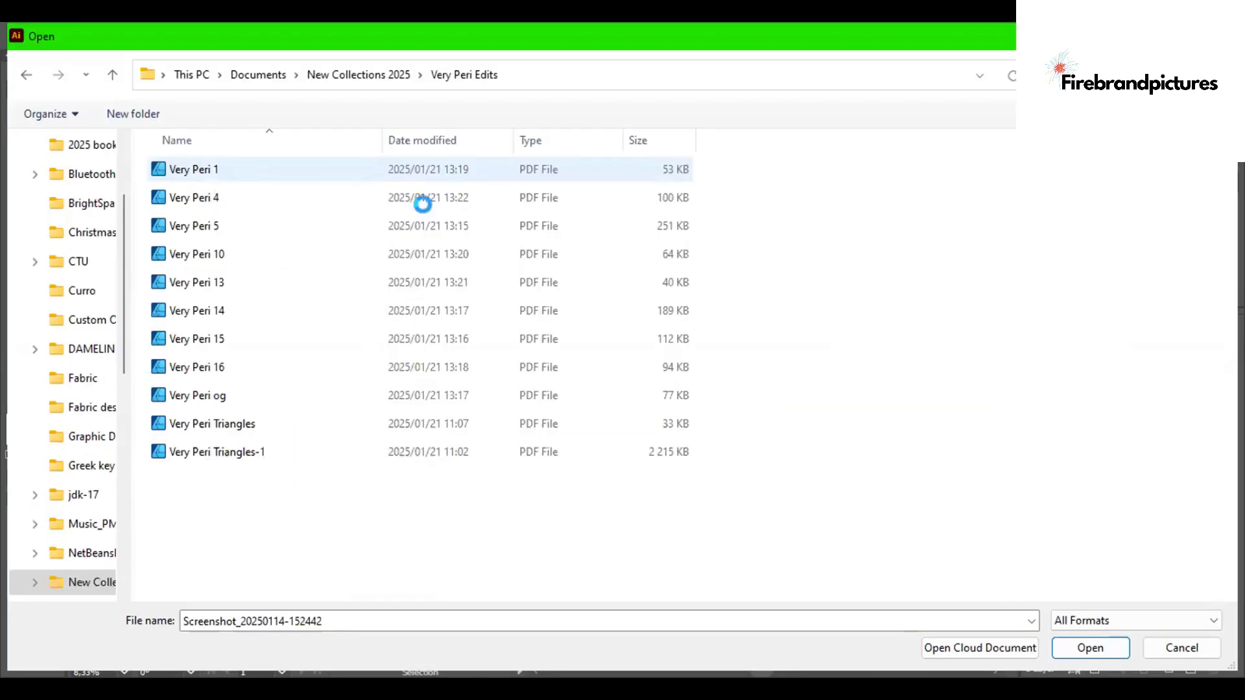
key("ctrl+equal")
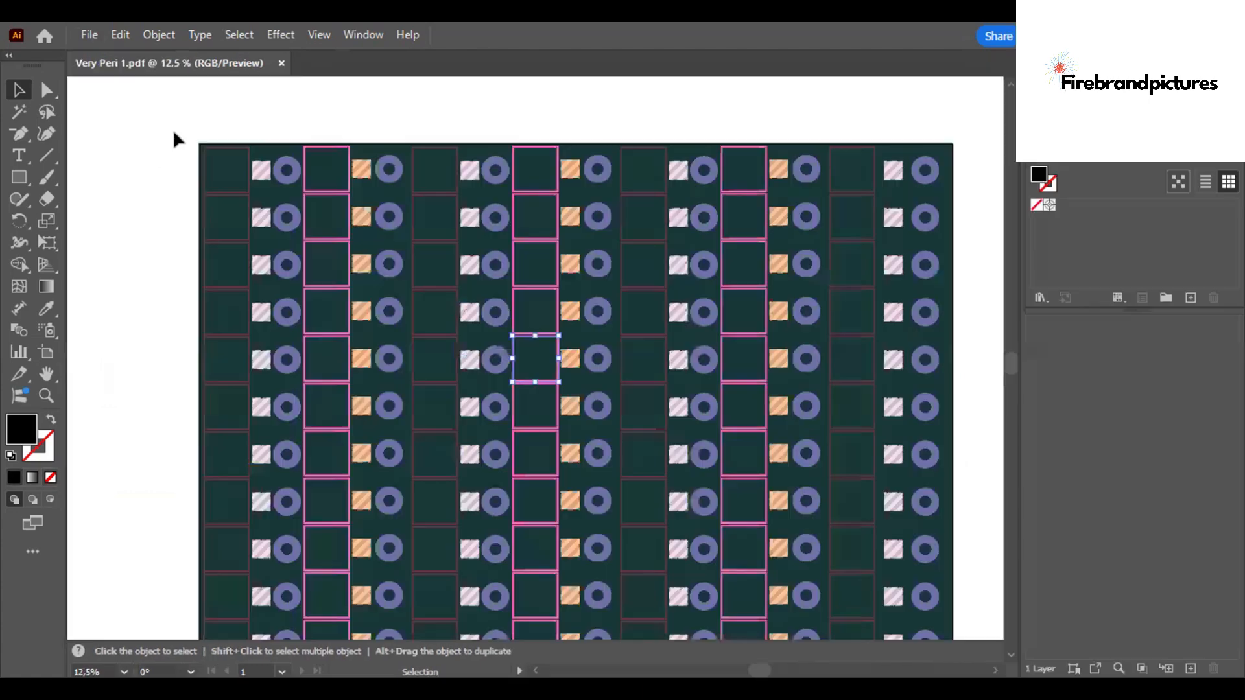
- Paste the six colour swatch rectangles and move them beside the pattern on the artboard's left
key("ctrl+minus")
key("ctrl+v")
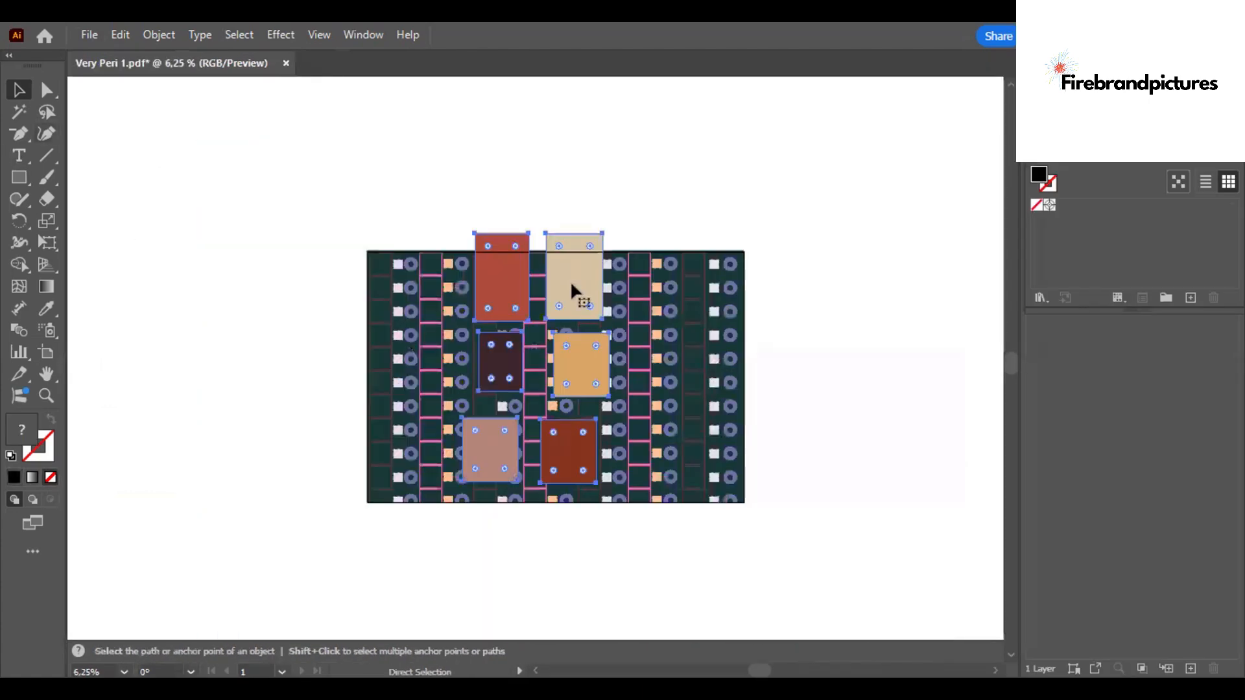
key("v")
left_click_drag(507, 293, 208, 259)
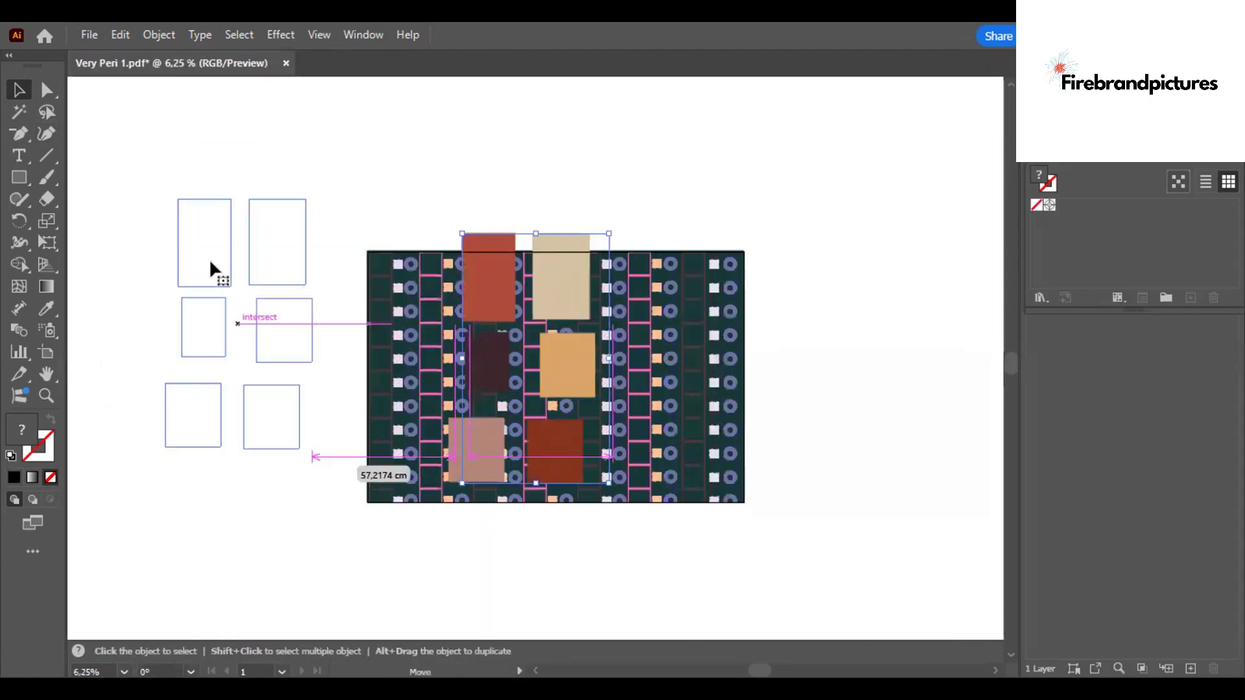
- Create a new swatch group named "Swathes fro garden" from the selected swatch artwork
left_click(1165, 297)
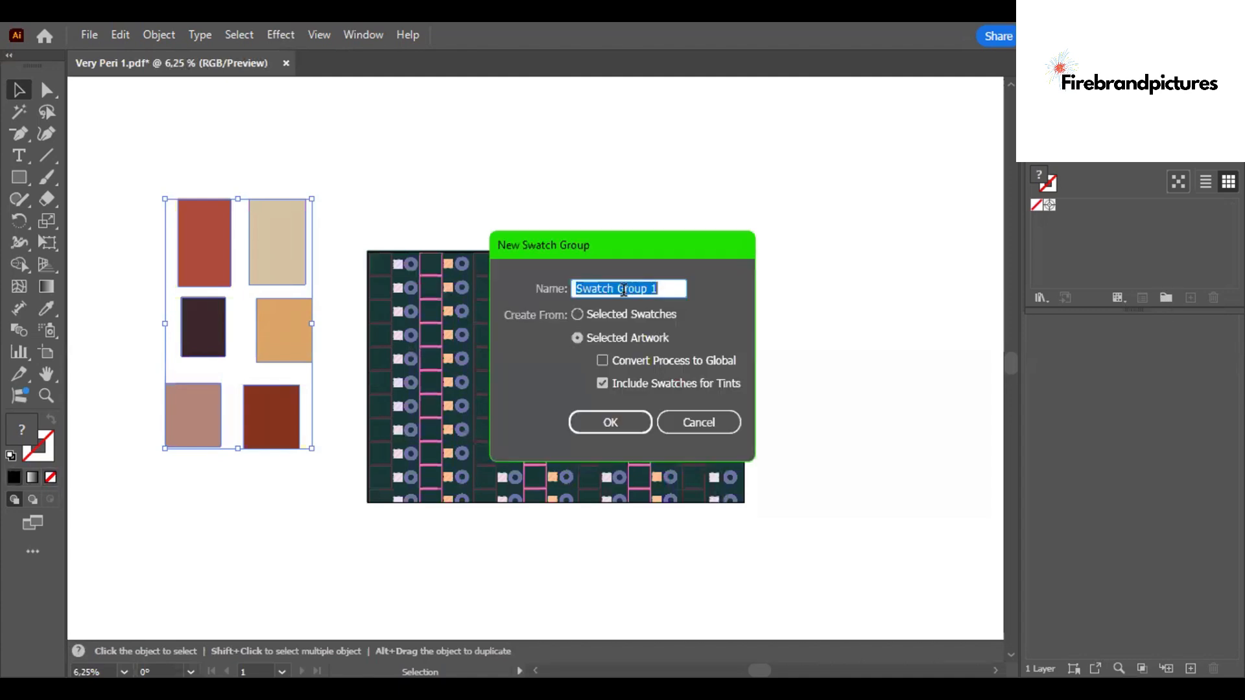
type("Swat")
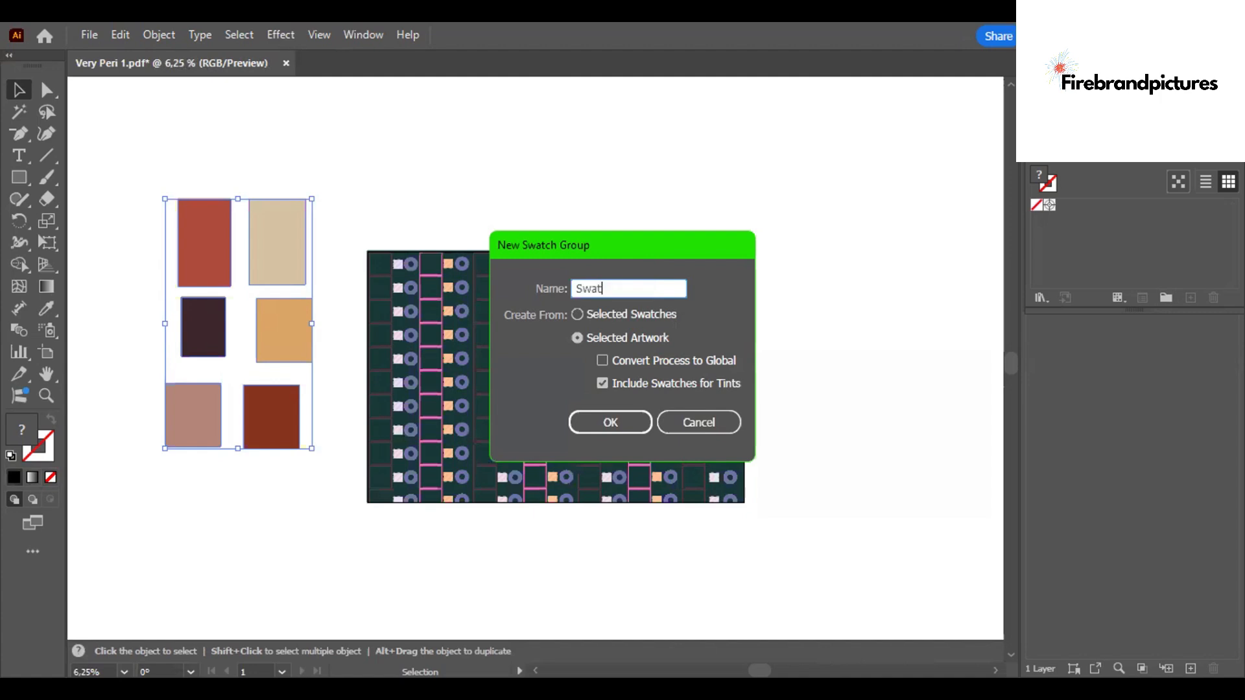
type("hes fro garden")
left_click(633, 420)
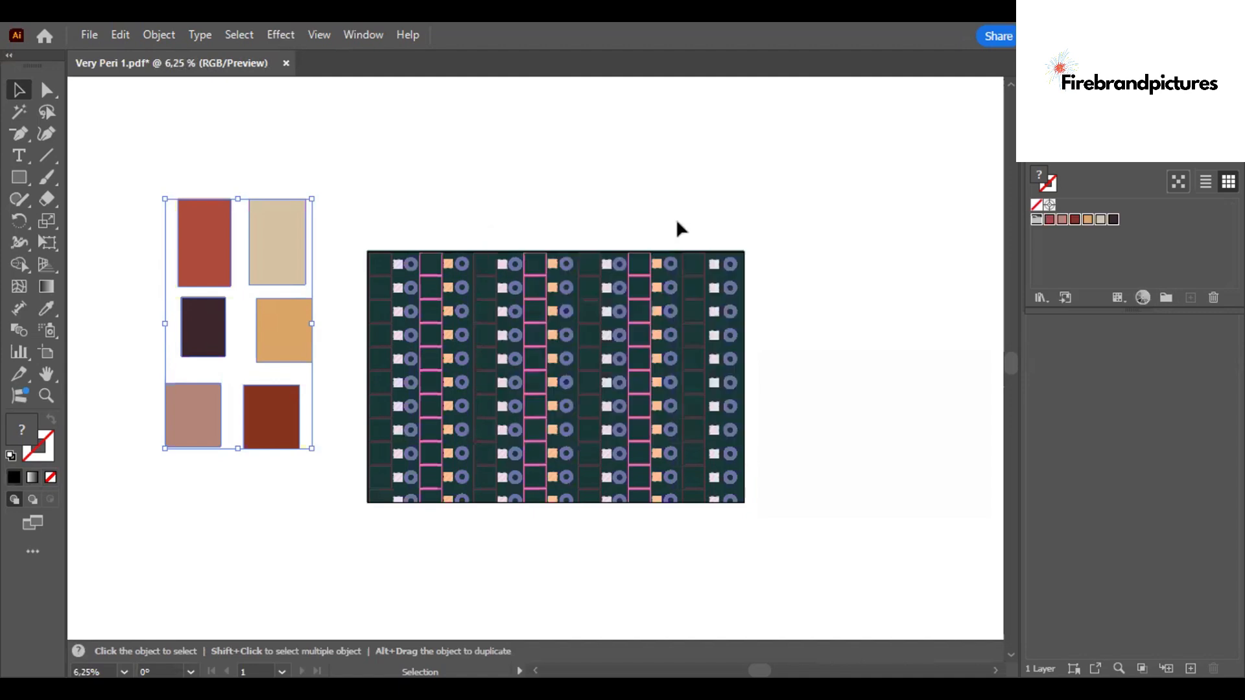
- Select the whole pattern and recolor it in Recolor Artwork using the Swathes fro garden swatch group
left_click(351, 225)
left_click_drag(732, 507, 691, 446)
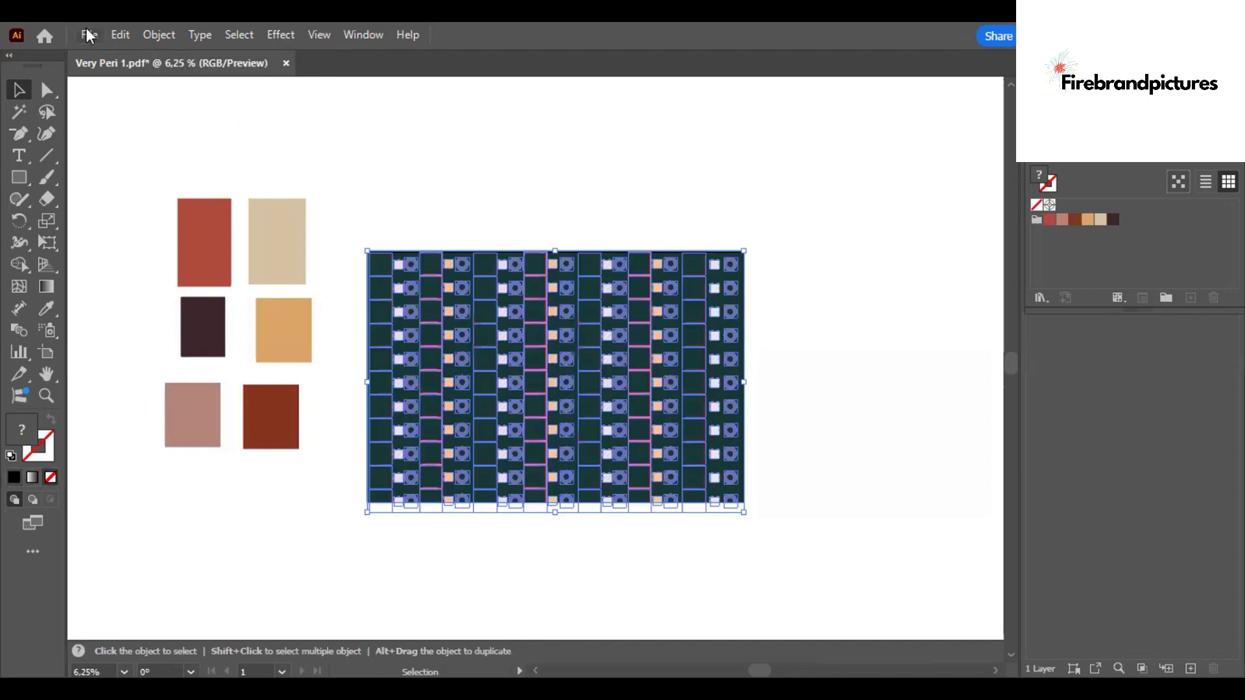
left_click(120, 35)
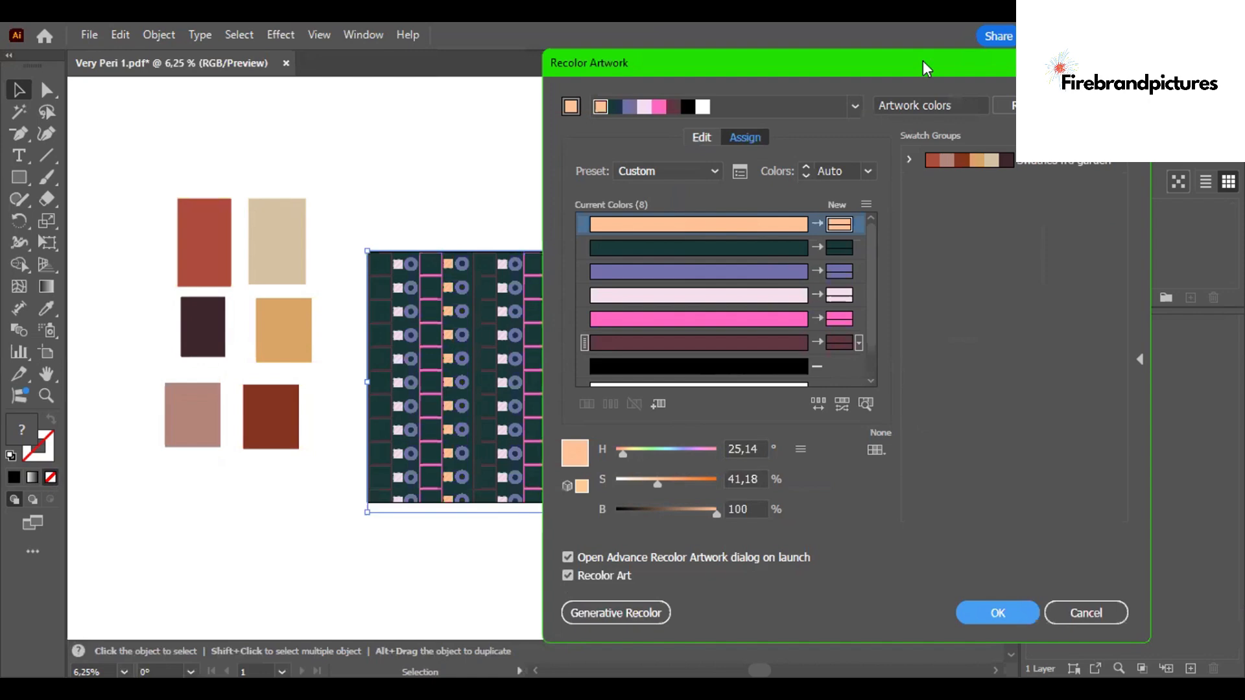
left_click_drag(970, 62, 995, 61)
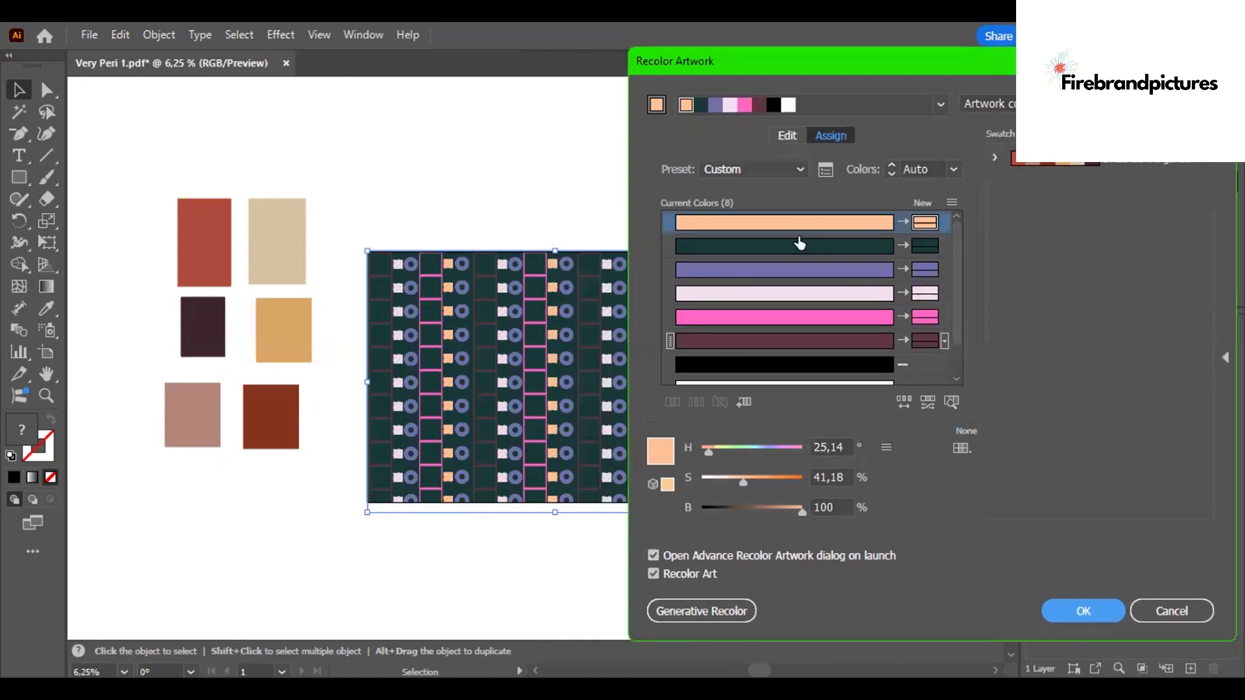
left_click(1089, 162)
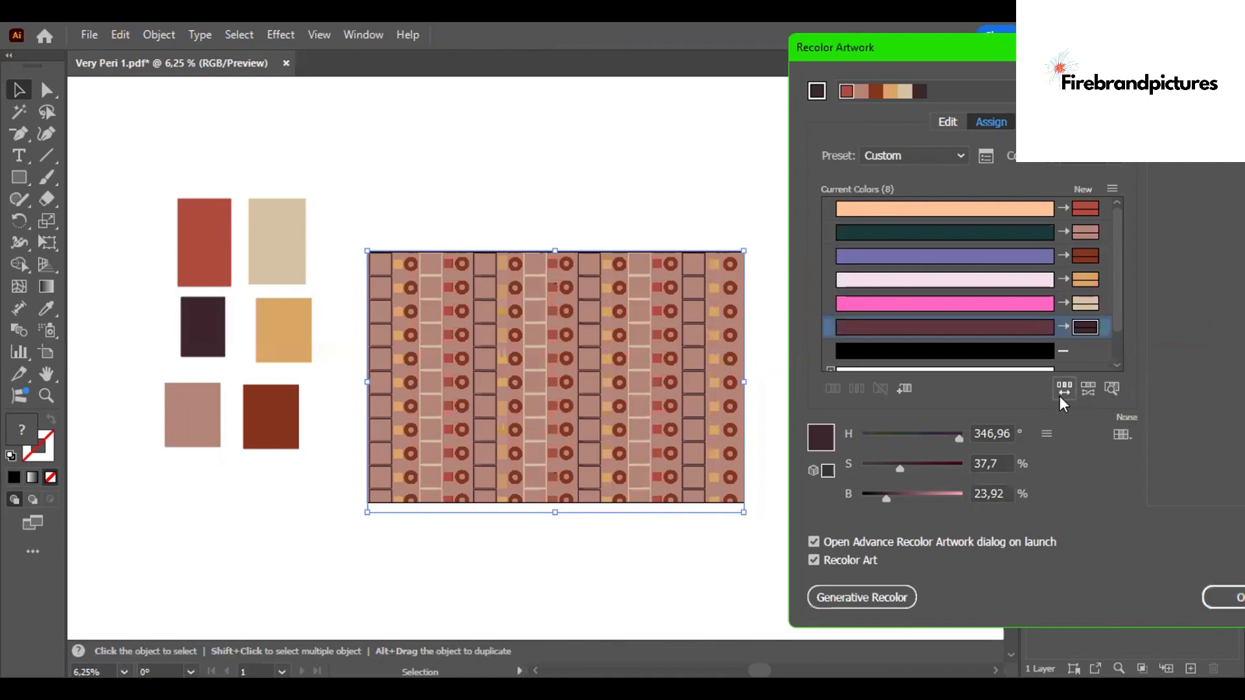
- Shuffle the pattern's colour assignments several times to try different colour arrangements
left_click(1059, 396)
left_click(1059, 395)
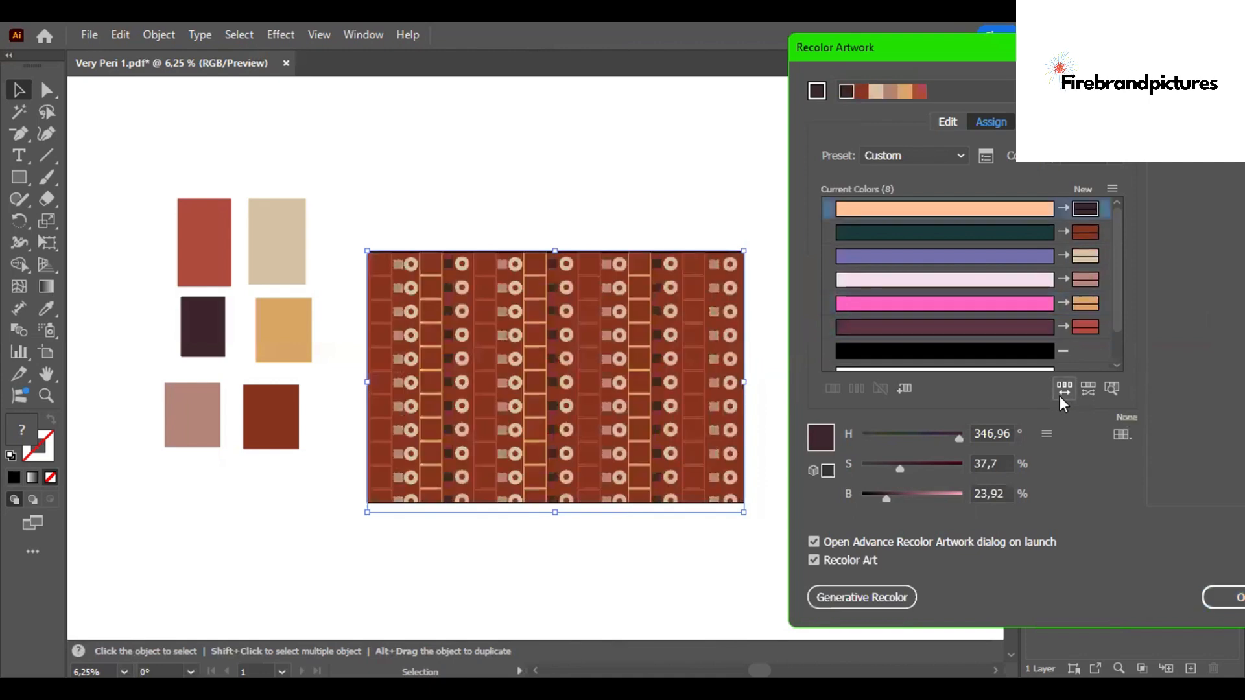
left_click(1059, 395)
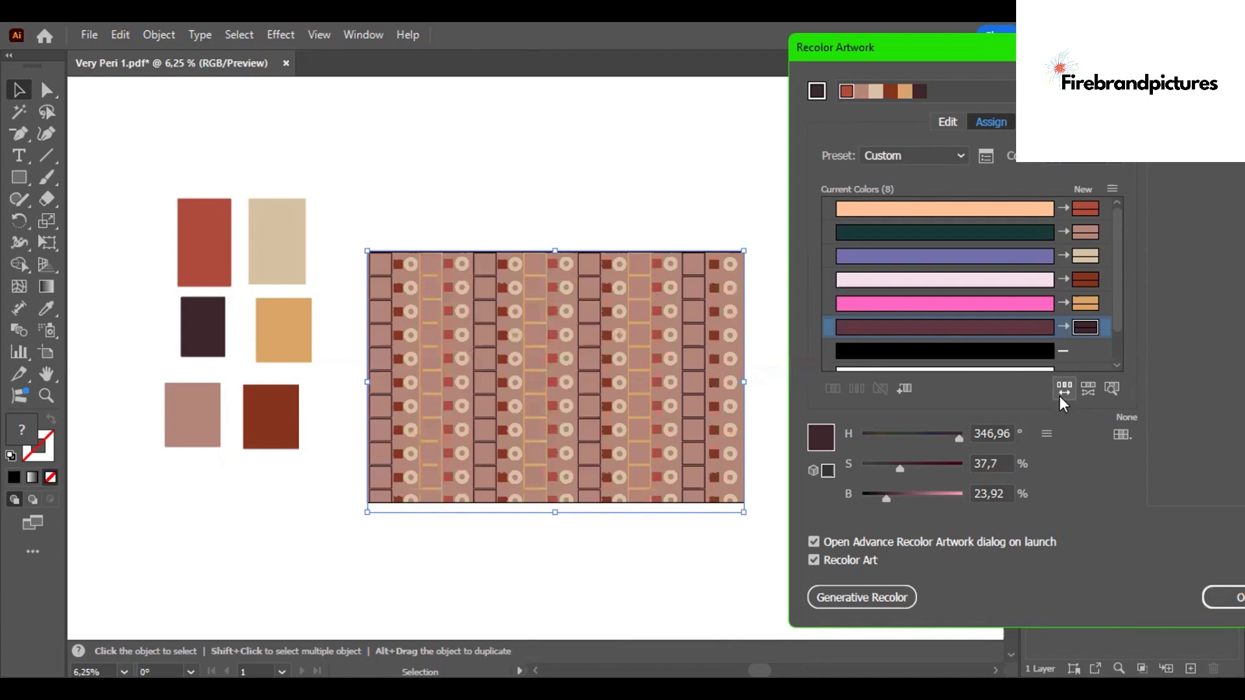
left_click(1060, 393)
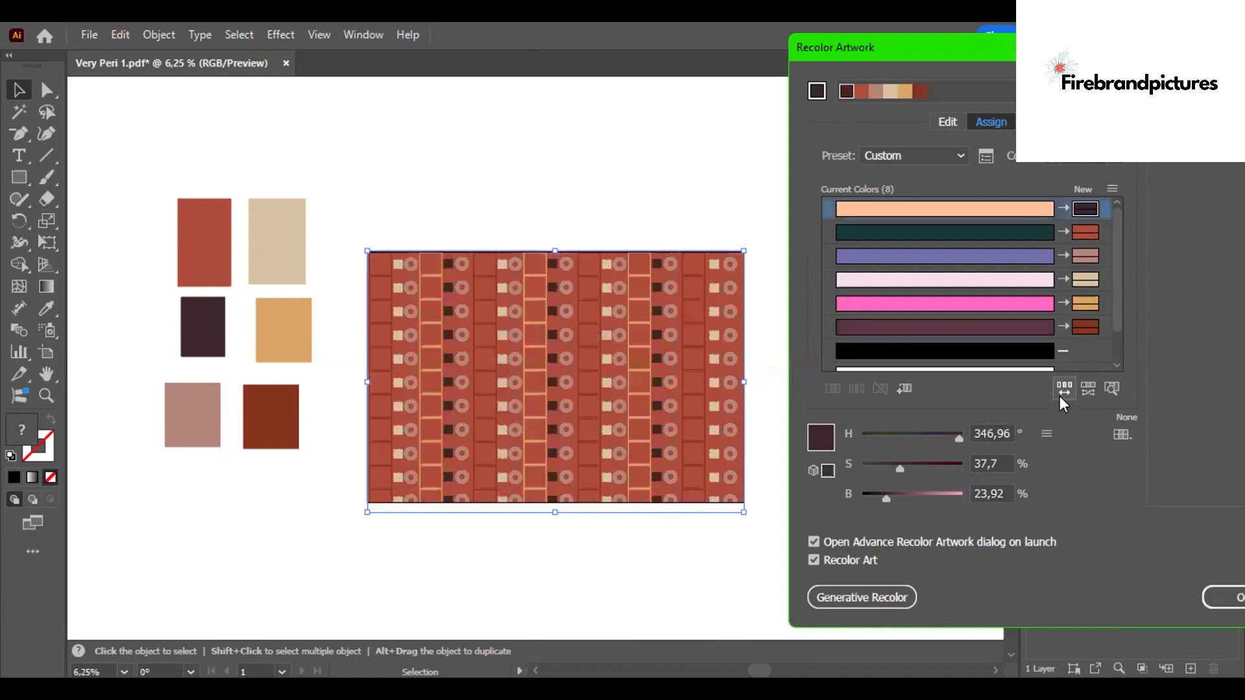
left_click(1060, 392)
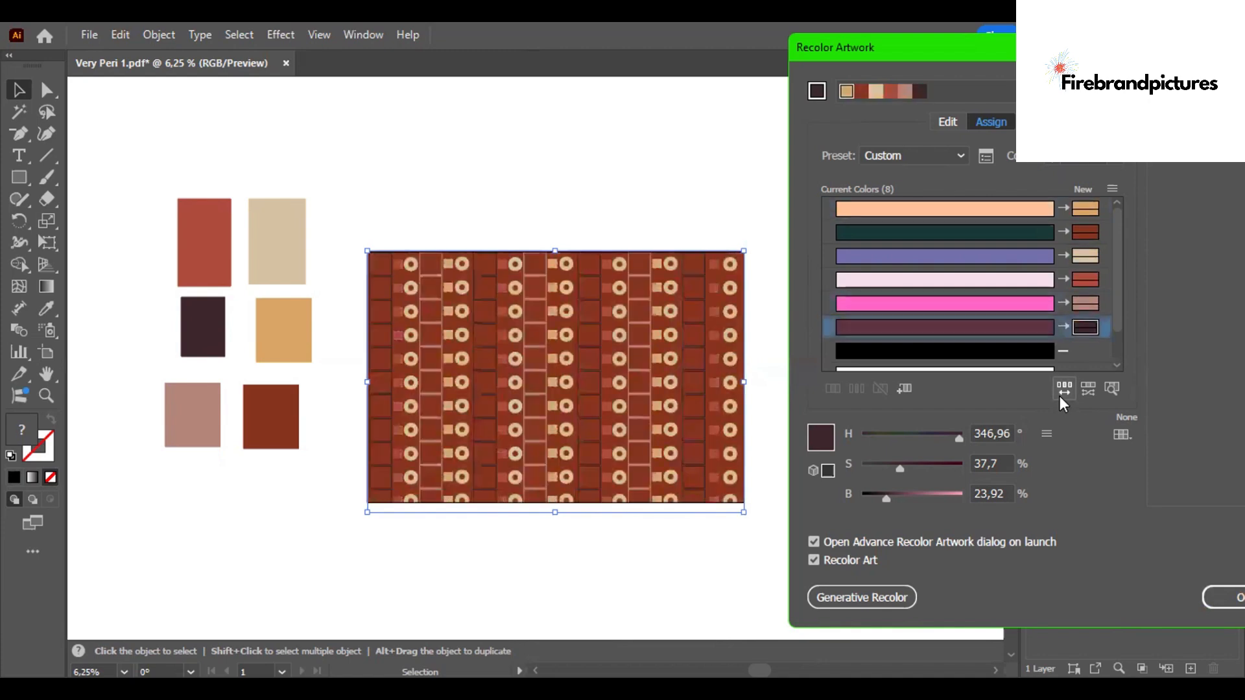
left_click(1060, 393)
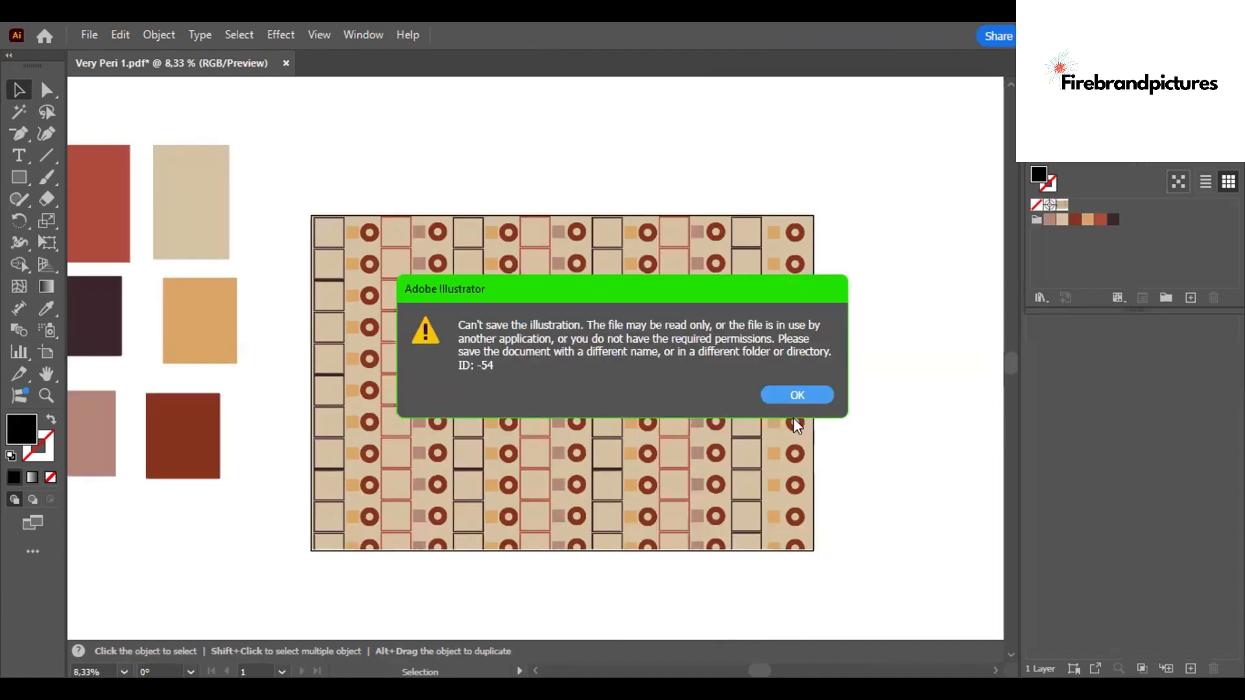
- Save the document as Adobe PDF named "Carpet 1" in the Very Peri rework folder with Illustrator Default settings
left_click(91, 33)
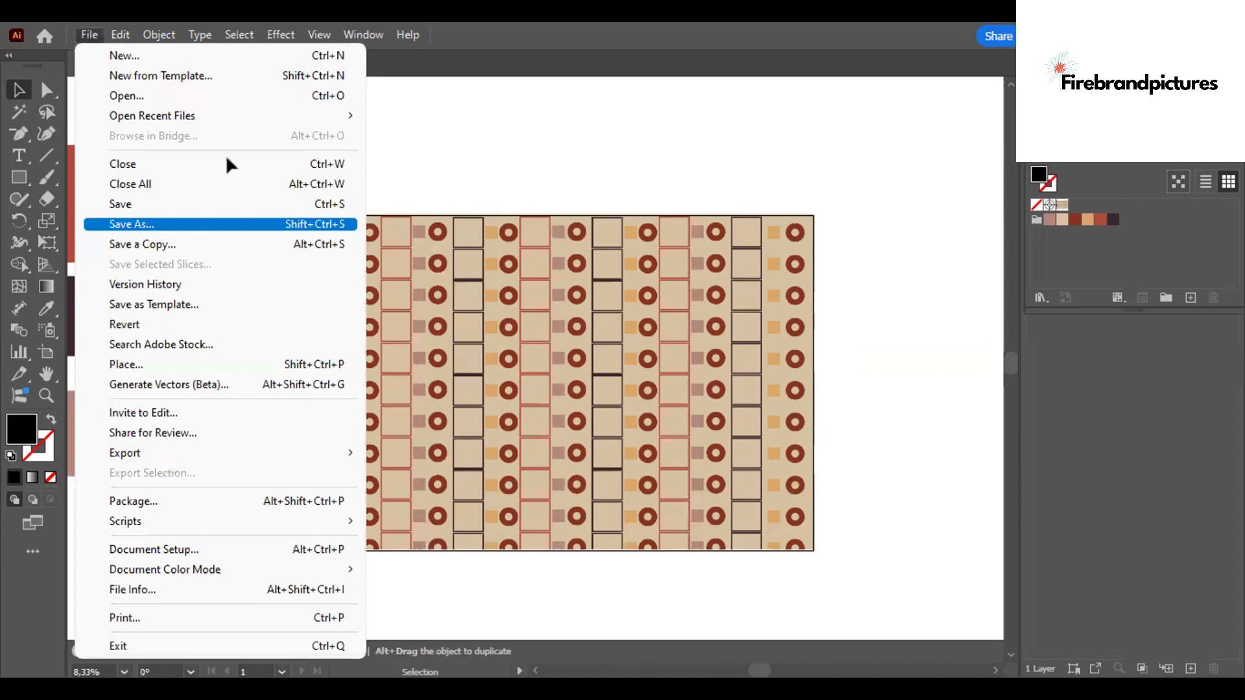
left_click(132, 223)
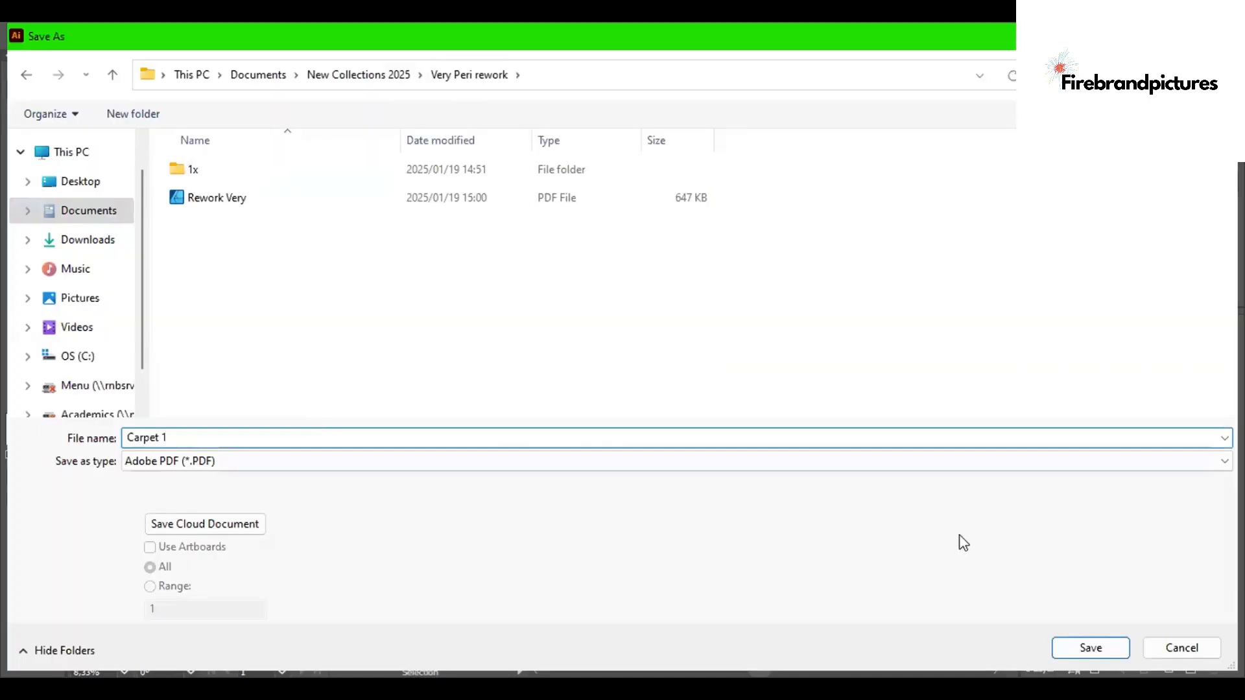
left_click(1073, 648)
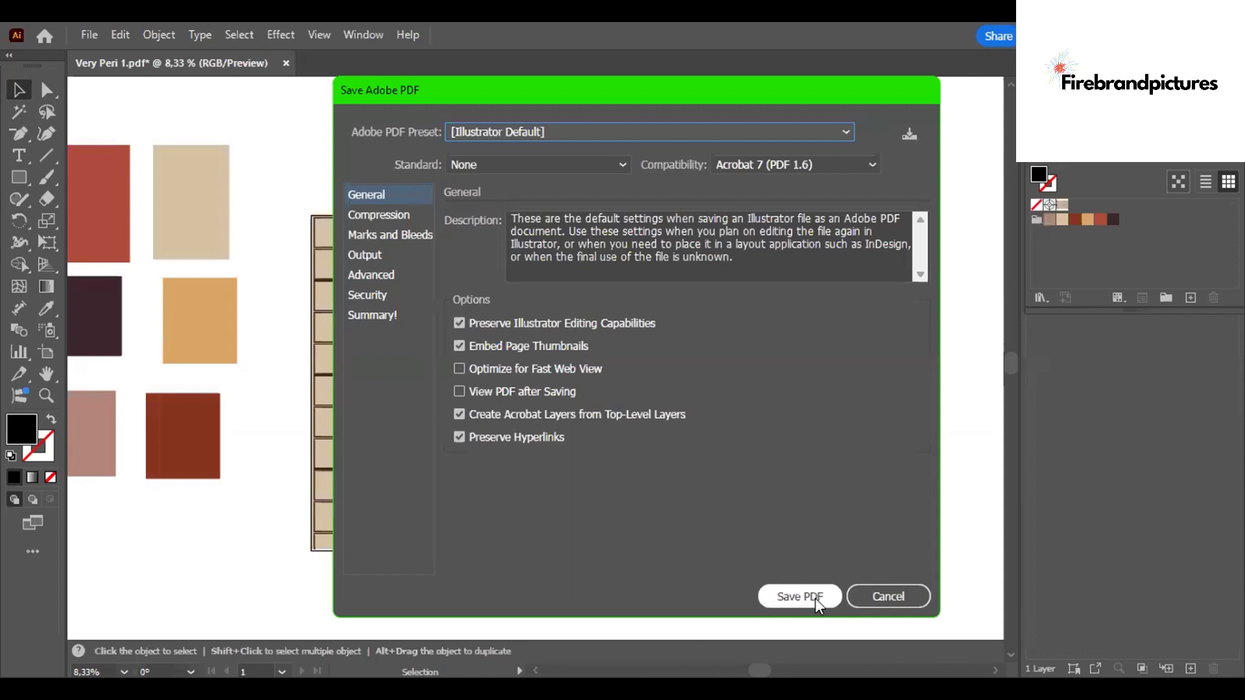
left_click(799, 596)
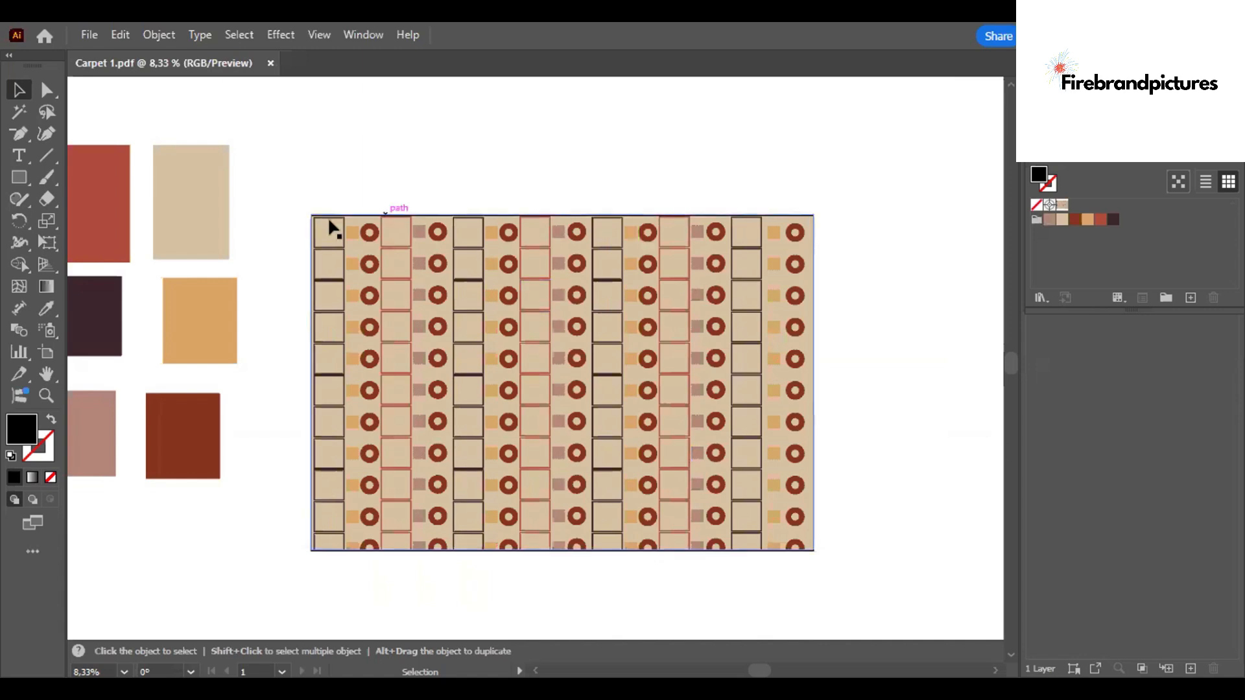
- Select the recolored pattern and move it to the upper-left corner of the canvas
left_click_drag(281, 193, 944, 639)
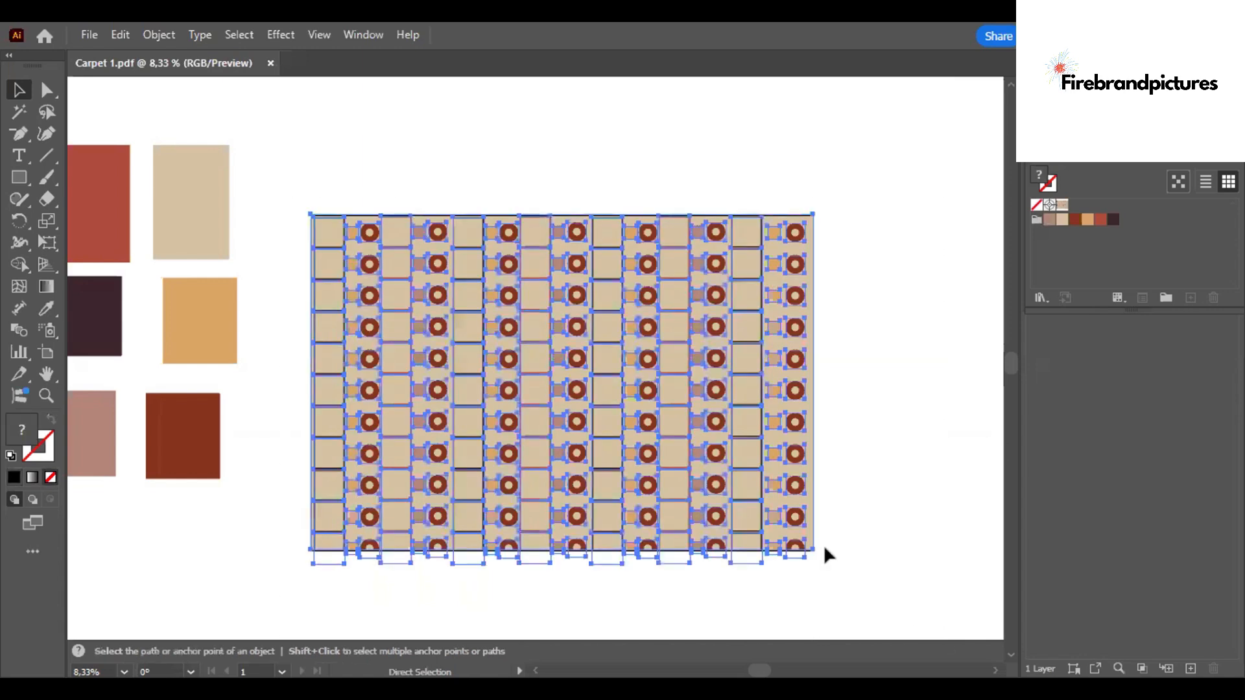
key("v")
key("ctrl+minus")
left_click_drag(494, 324, 180, 125)
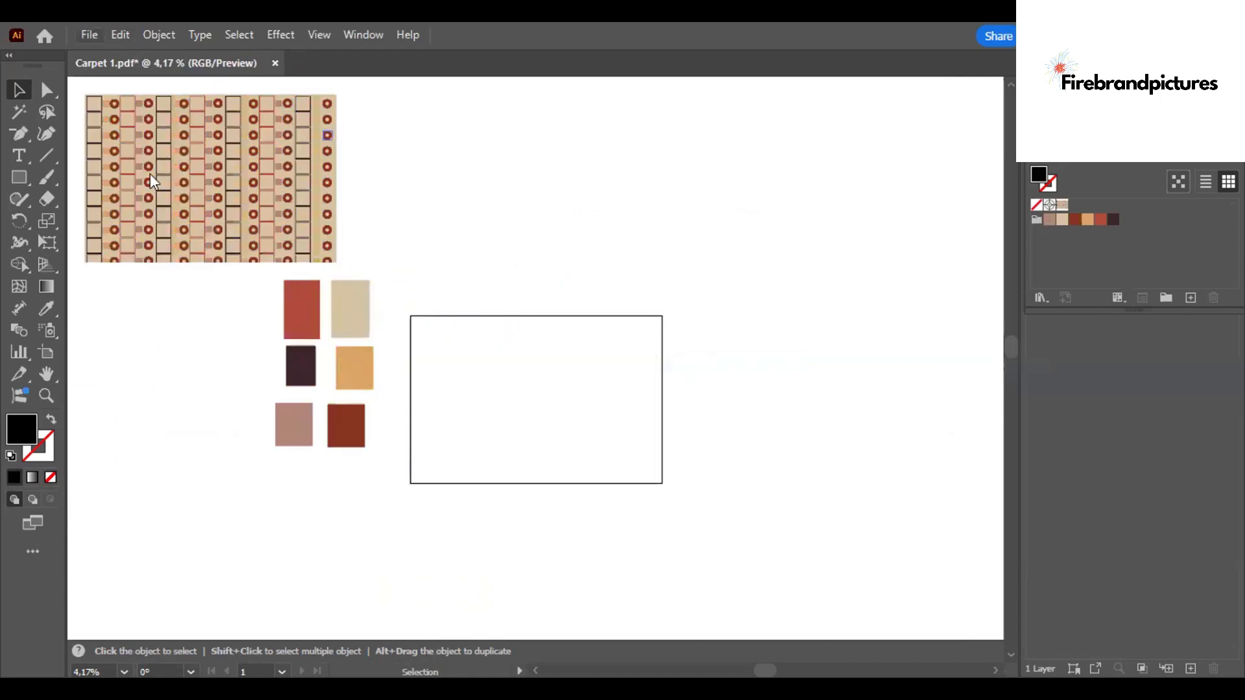
- Open the Very Peri 4 PDF and zoom out to see its whole striped pattern
key("alt+f")
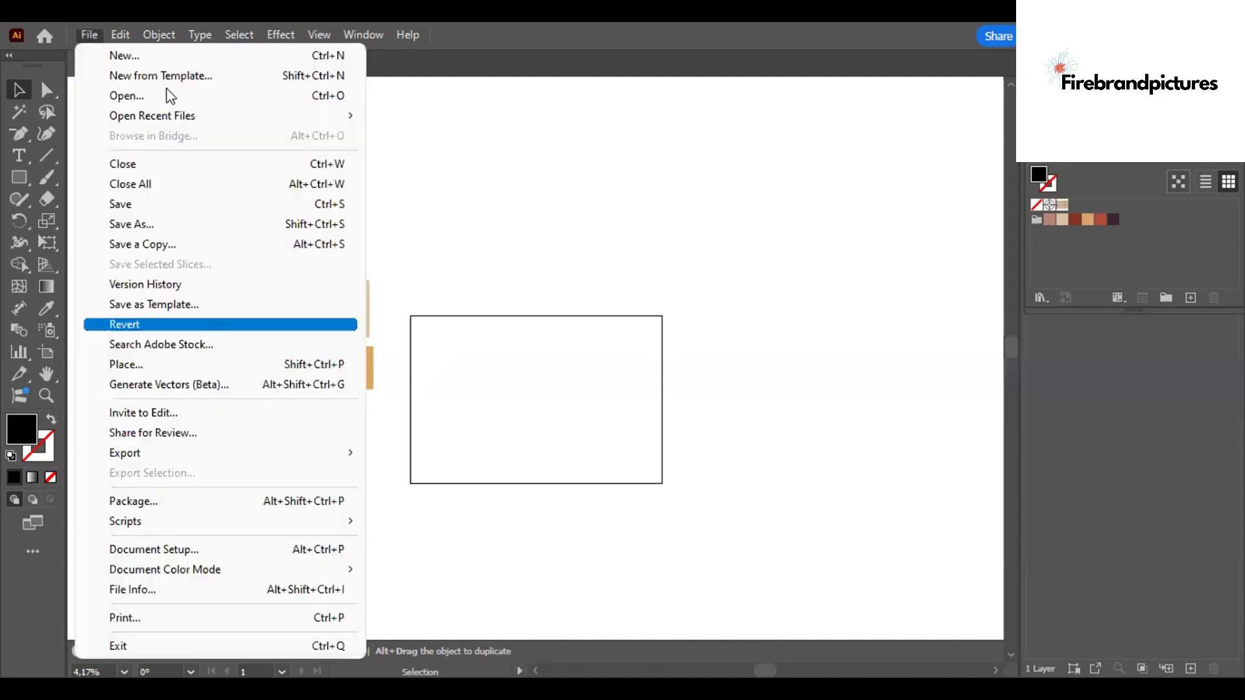
left_click(166, 90)
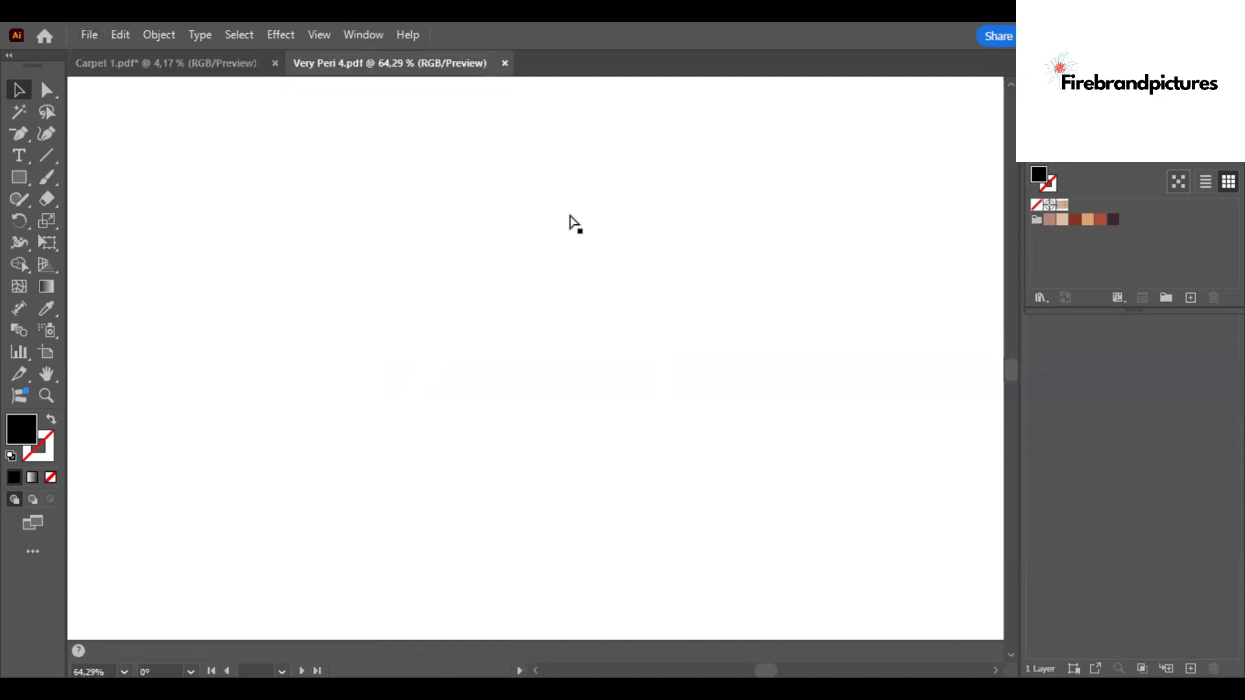
key("ctrl+minus")
key("ctrl+minus")
key("ctrl+minus")
key("ctrl+minus")
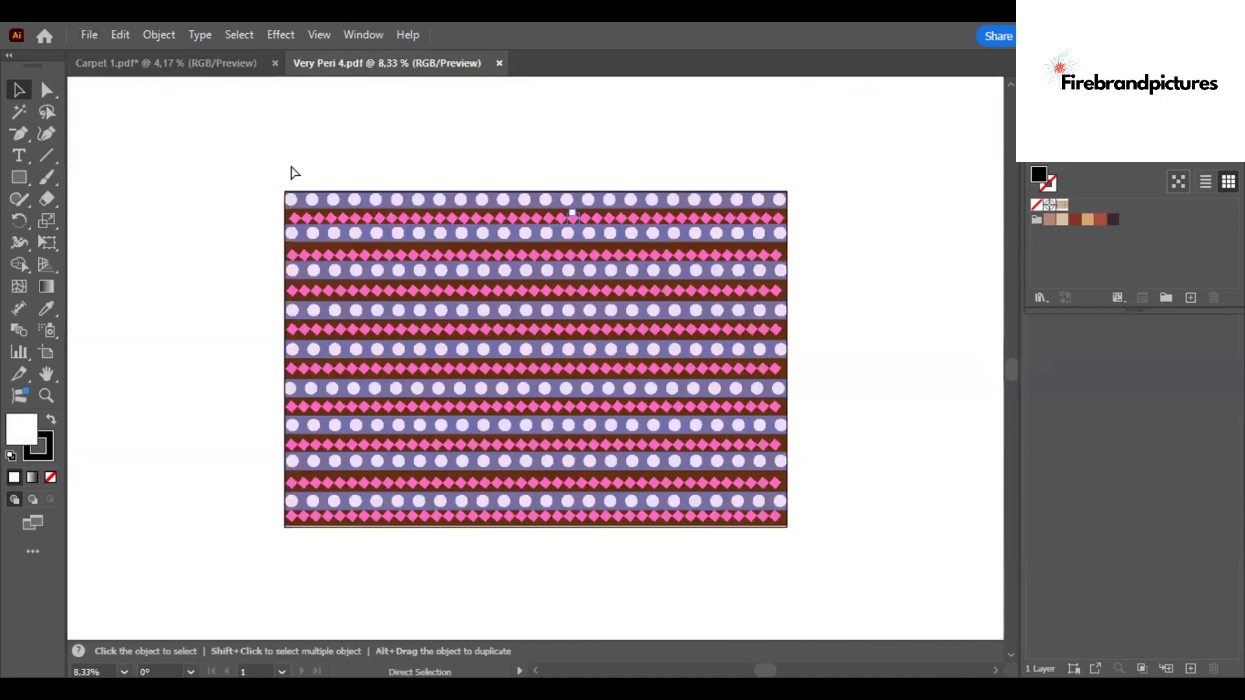
key("ctrl+minus")
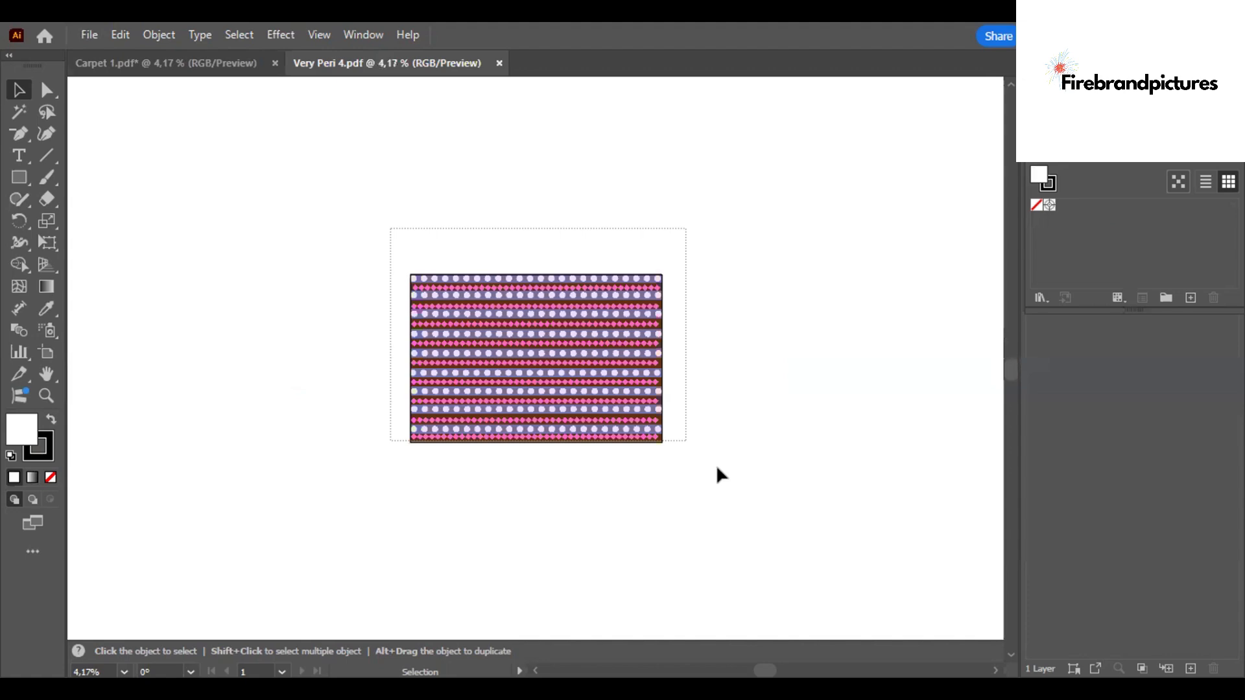
- Copy all of Very Peri 4's artwork into Carpet 1 and place it to the right of the first pattern
key("ctrl+a")
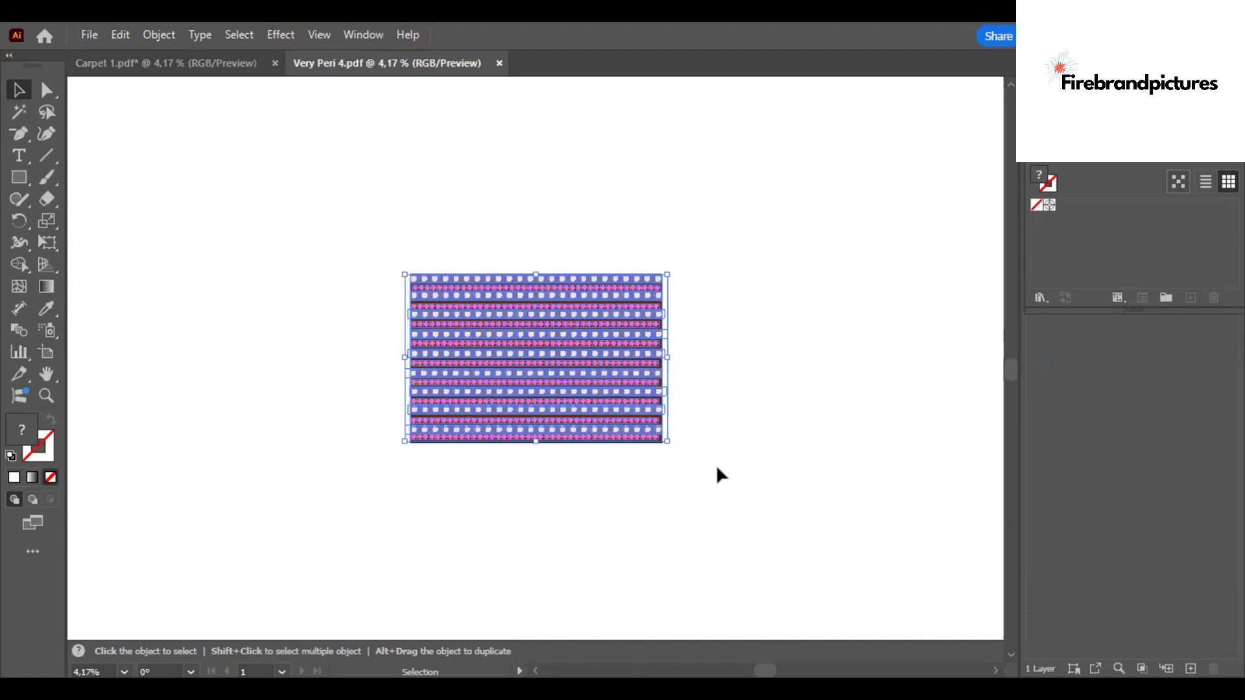
left_click(243, 65)
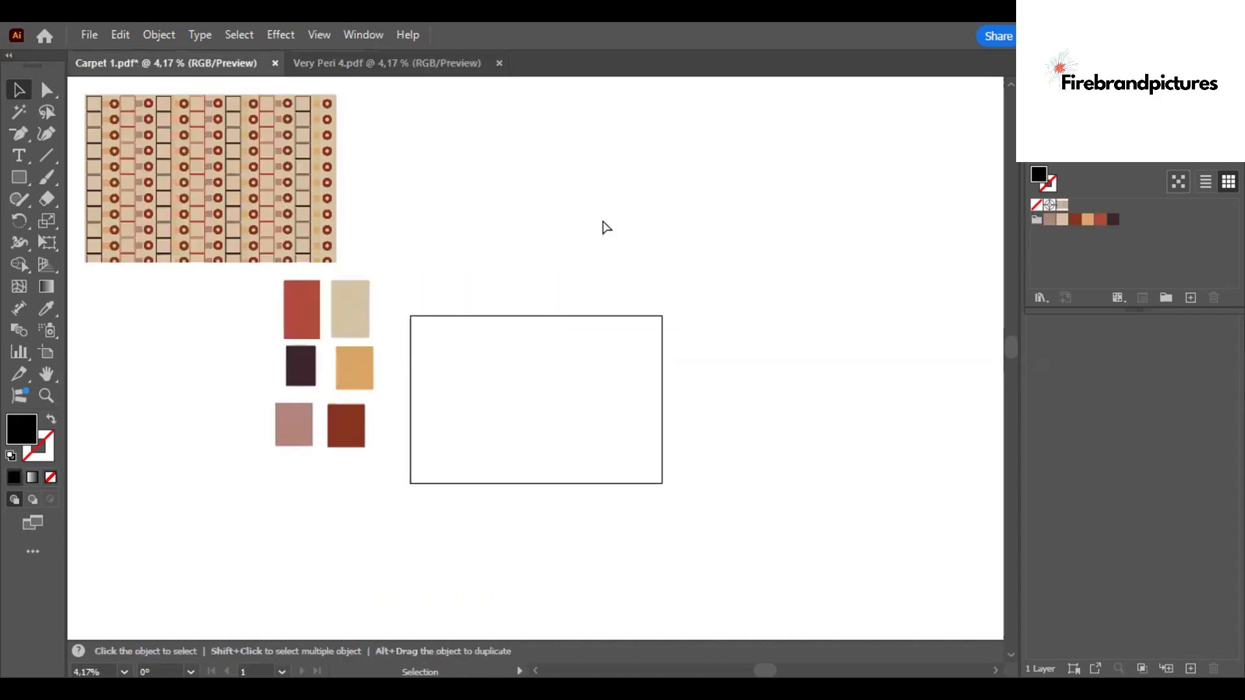
key("a")
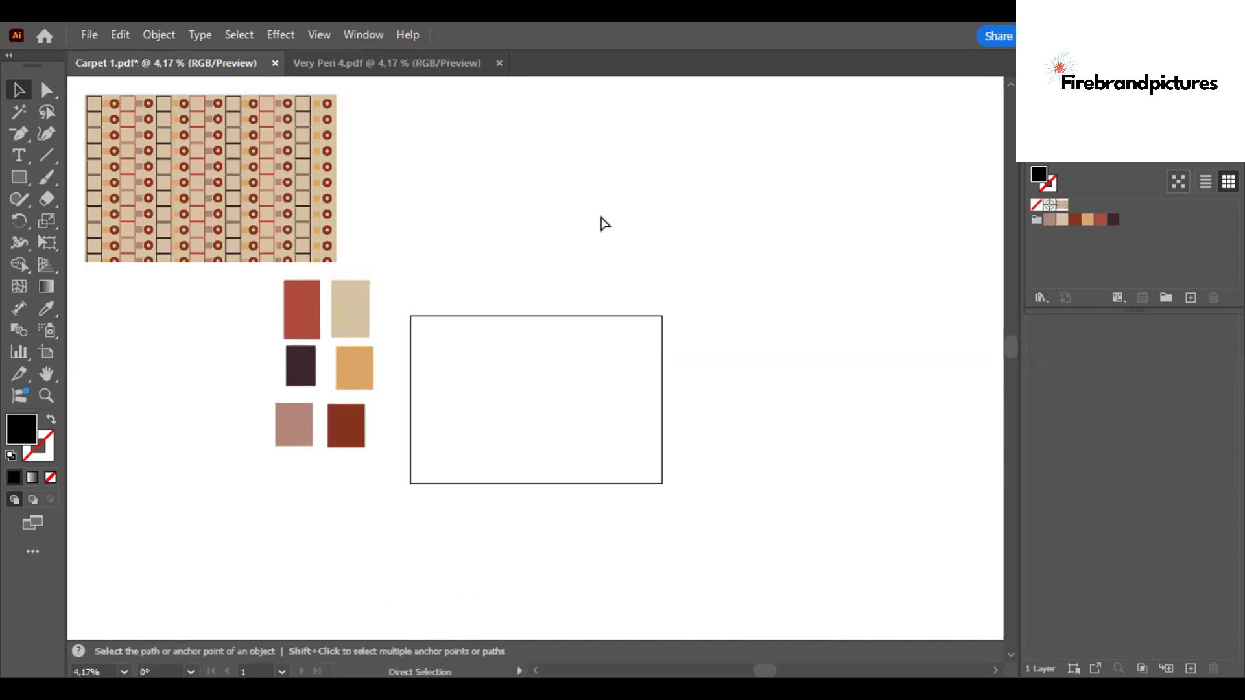
key("ctrl+v")
left_click_drag(542, 350, 557, 174)
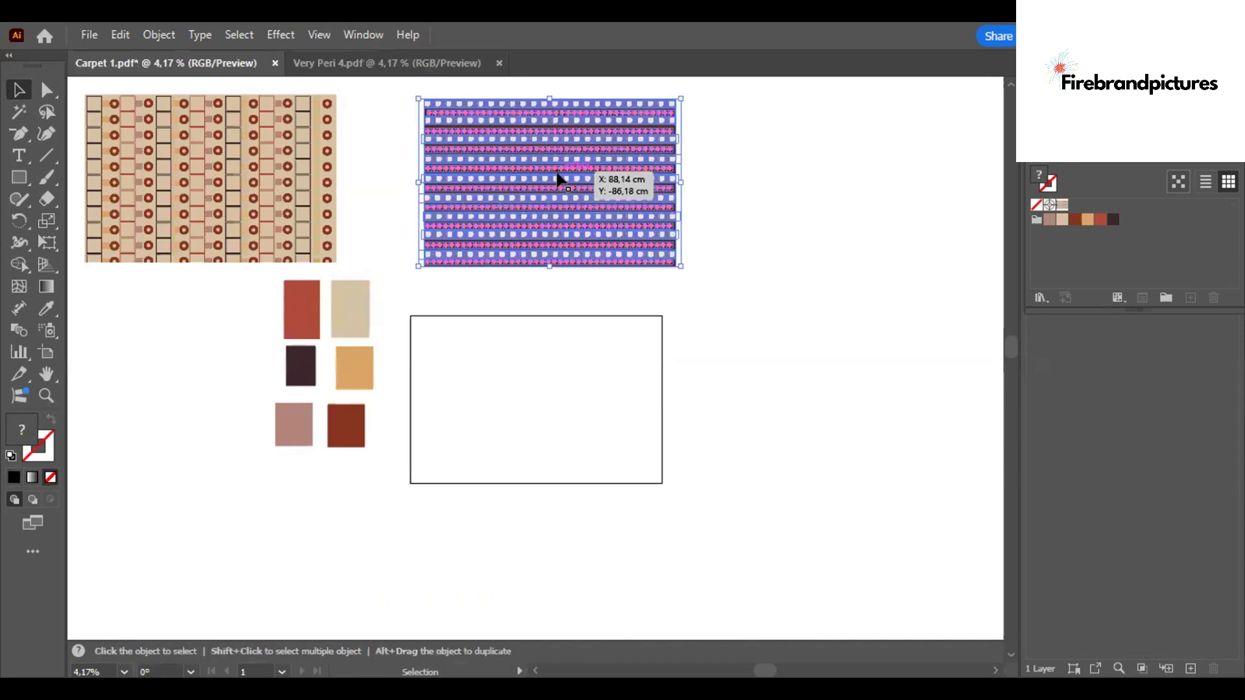
- Try recoloring the pasted striped pattern with the Swathes fro garden swatch group
left_click(121, 37)
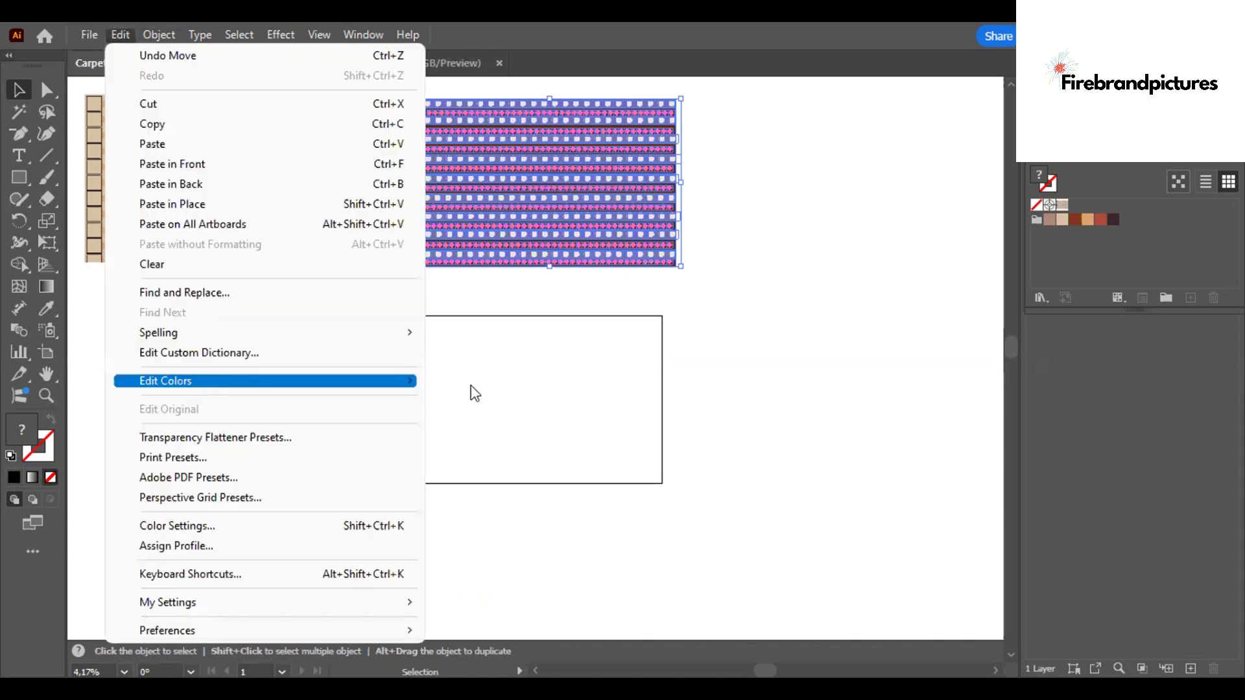
left_click(471, 386)
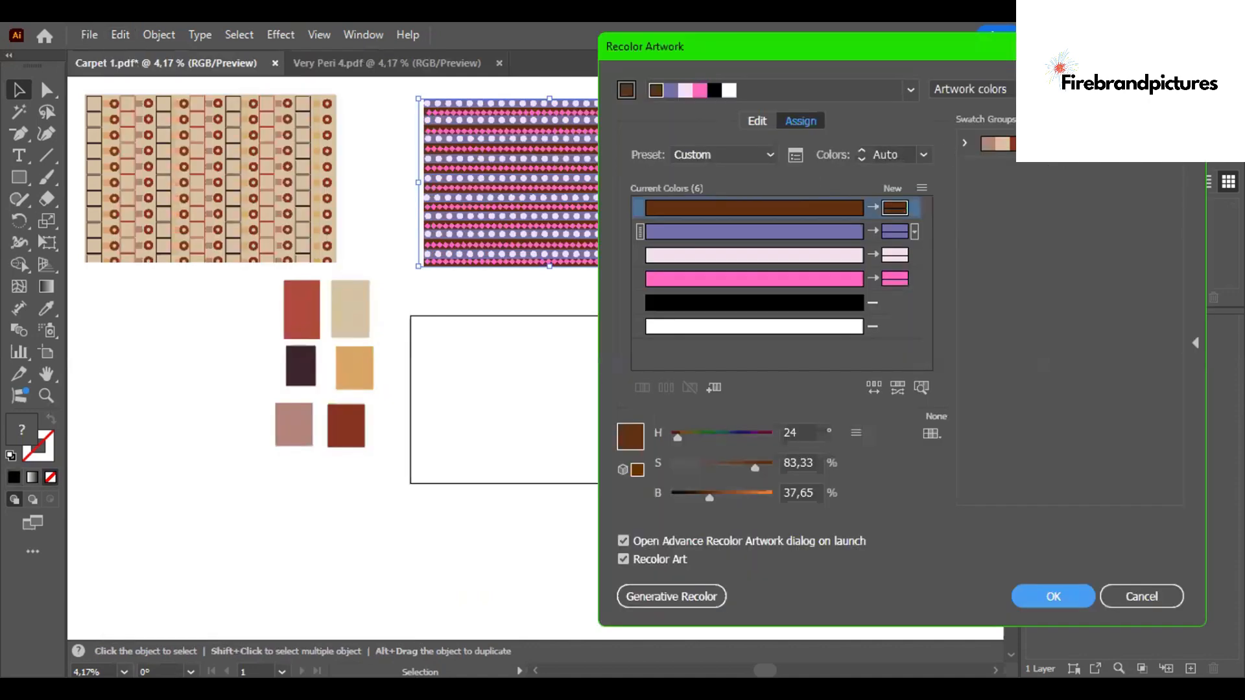
left_click(1029, 149)
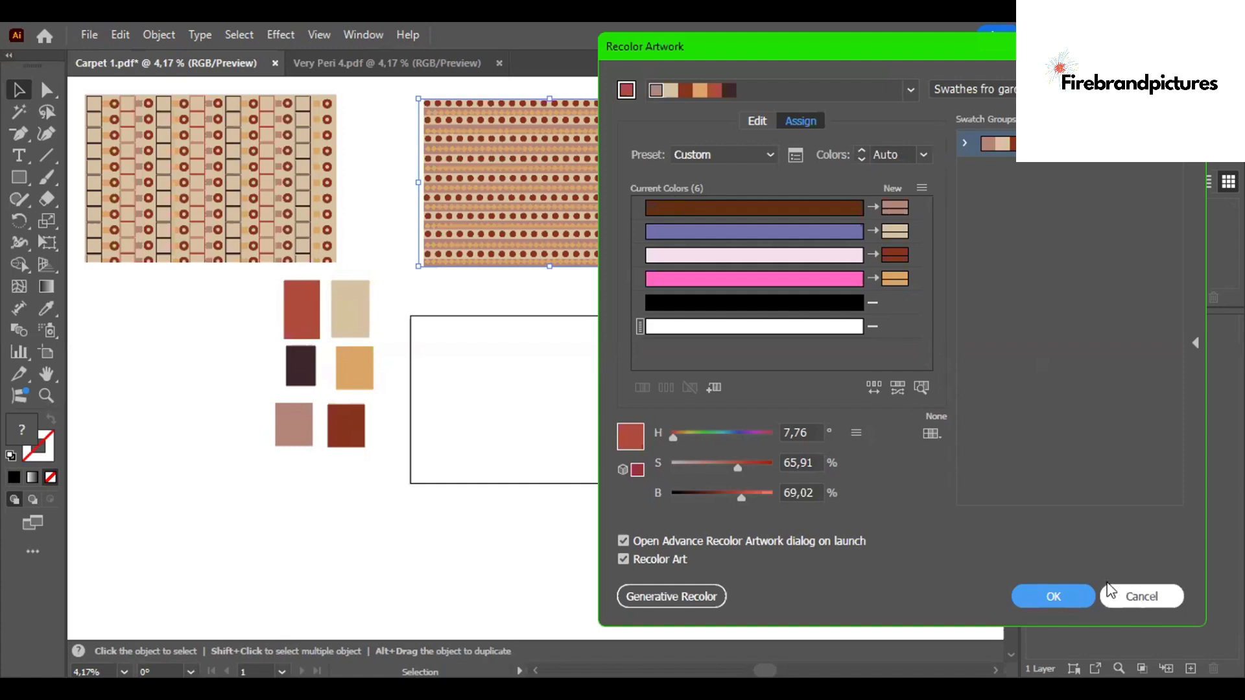
left_click_drag(679, 285, 679, 286)
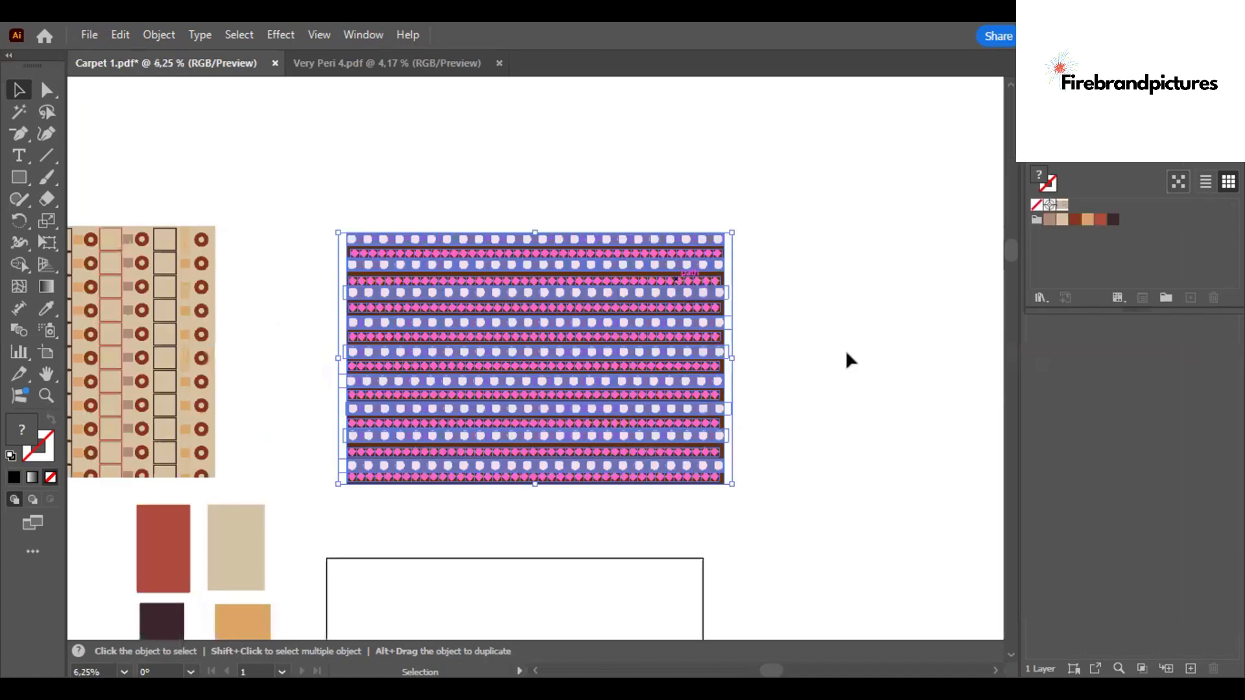
left_click(776, 346)
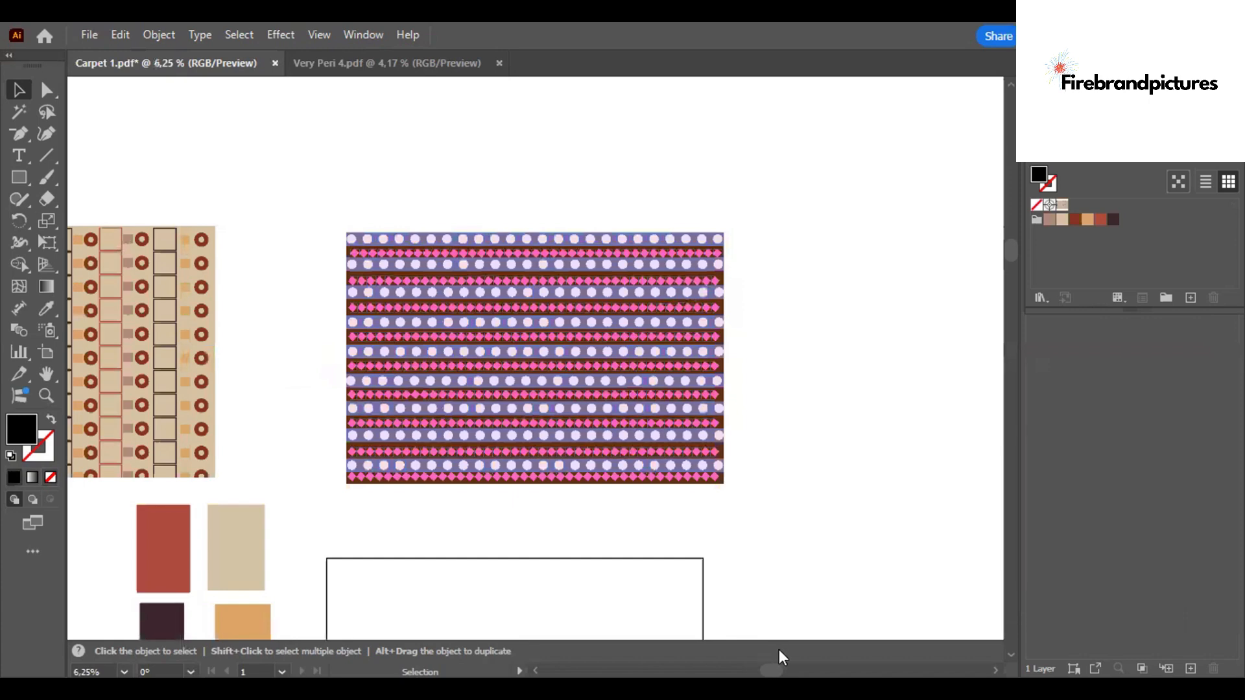
scroll(811, 651, "right", 5)
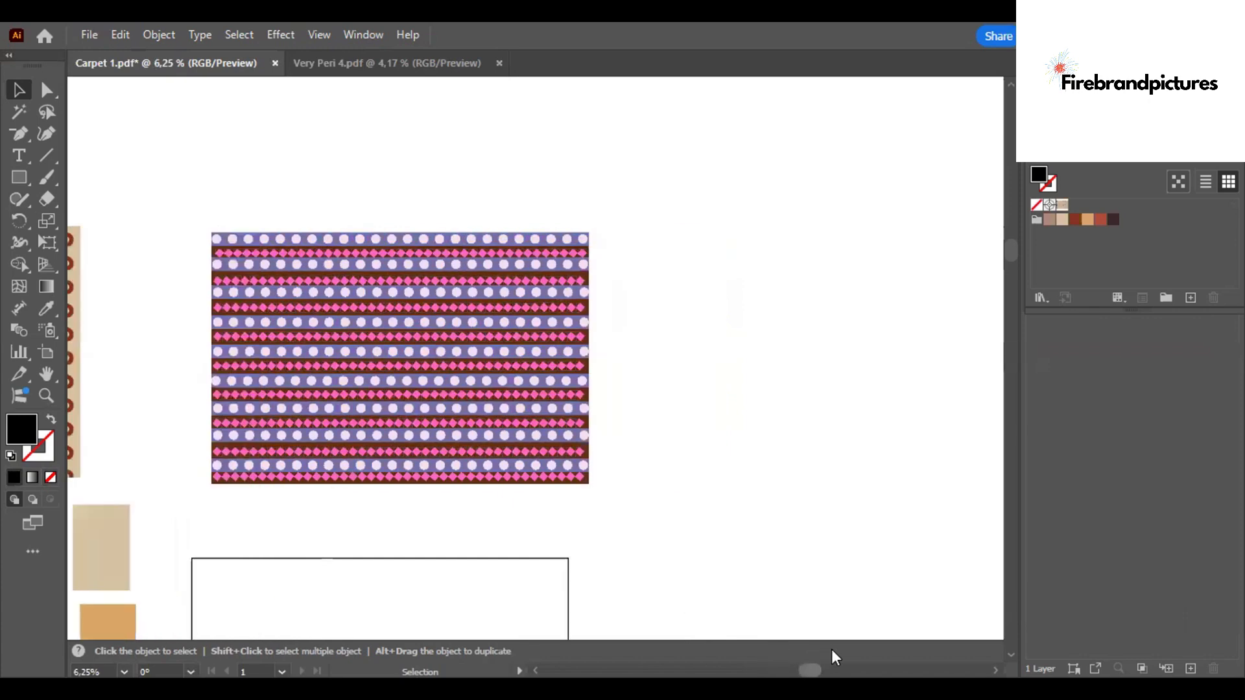
- Recolor the pasted striped pattern with the Swathes fro garden swatch group and randomize the color order several times
scroll(831, 649, "right", 2)
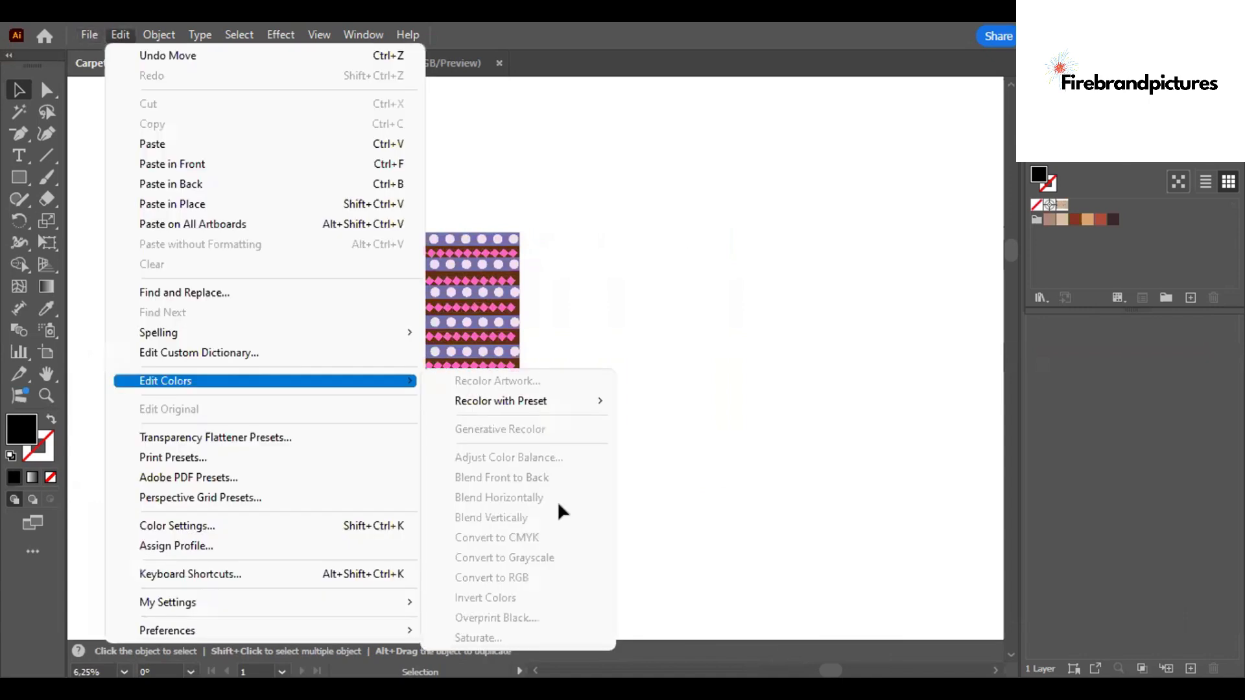
left_click(115, 24)
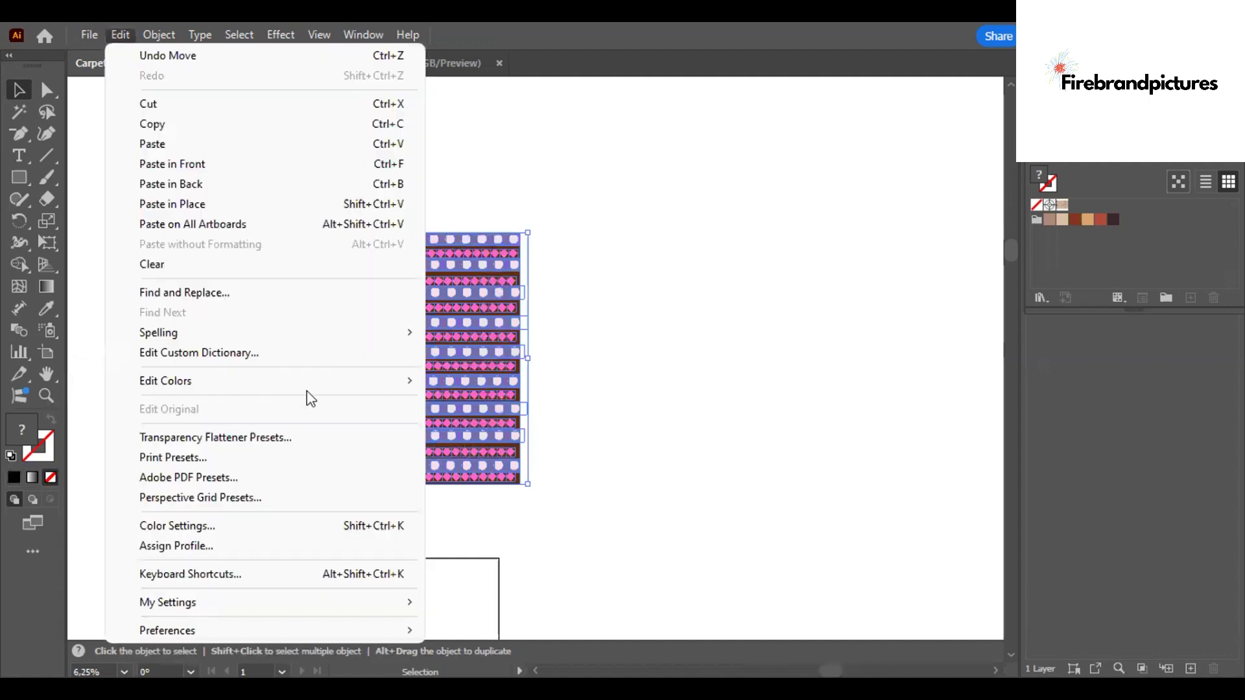
mouse_move(401, 381)
left_click(573, 387)
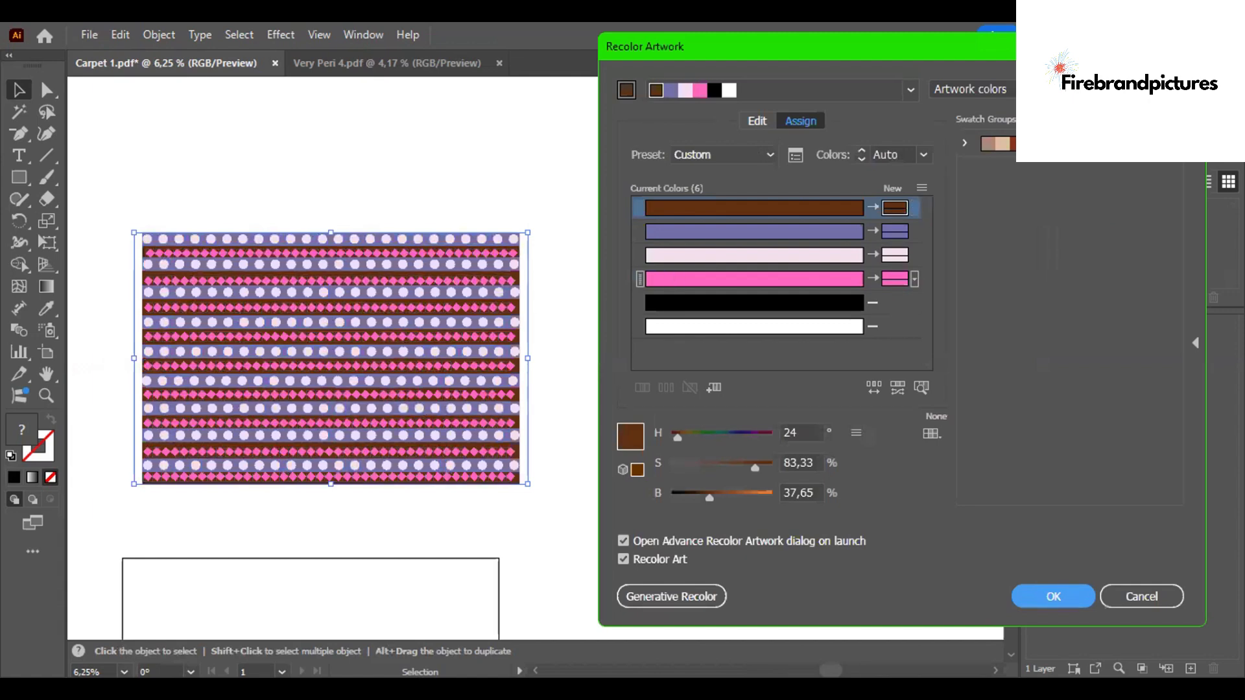
left_click(961, 142)
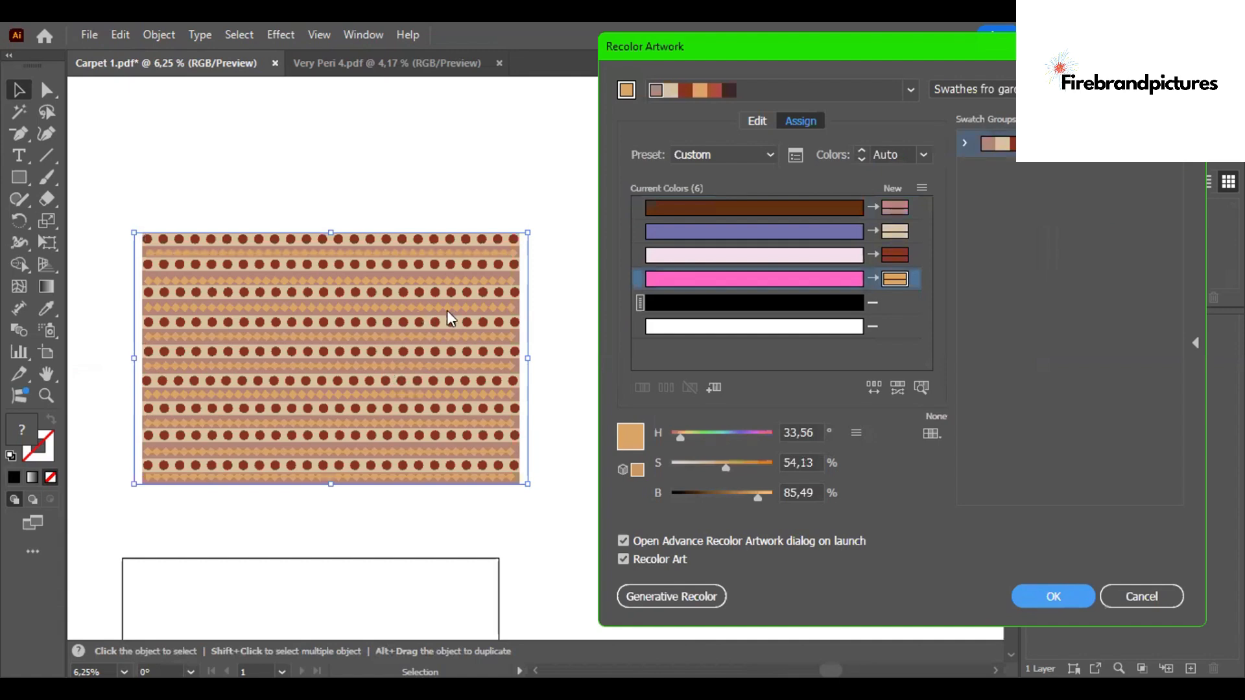
left_click(871, 385)
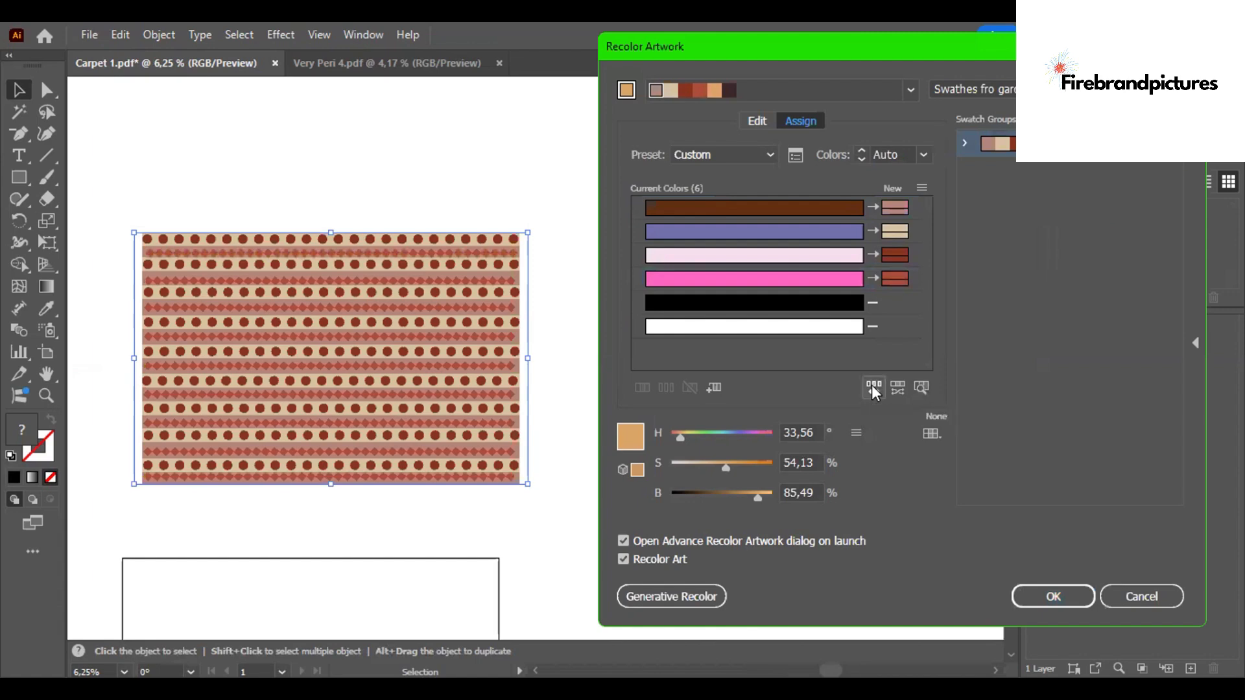
left_click(871, 385)
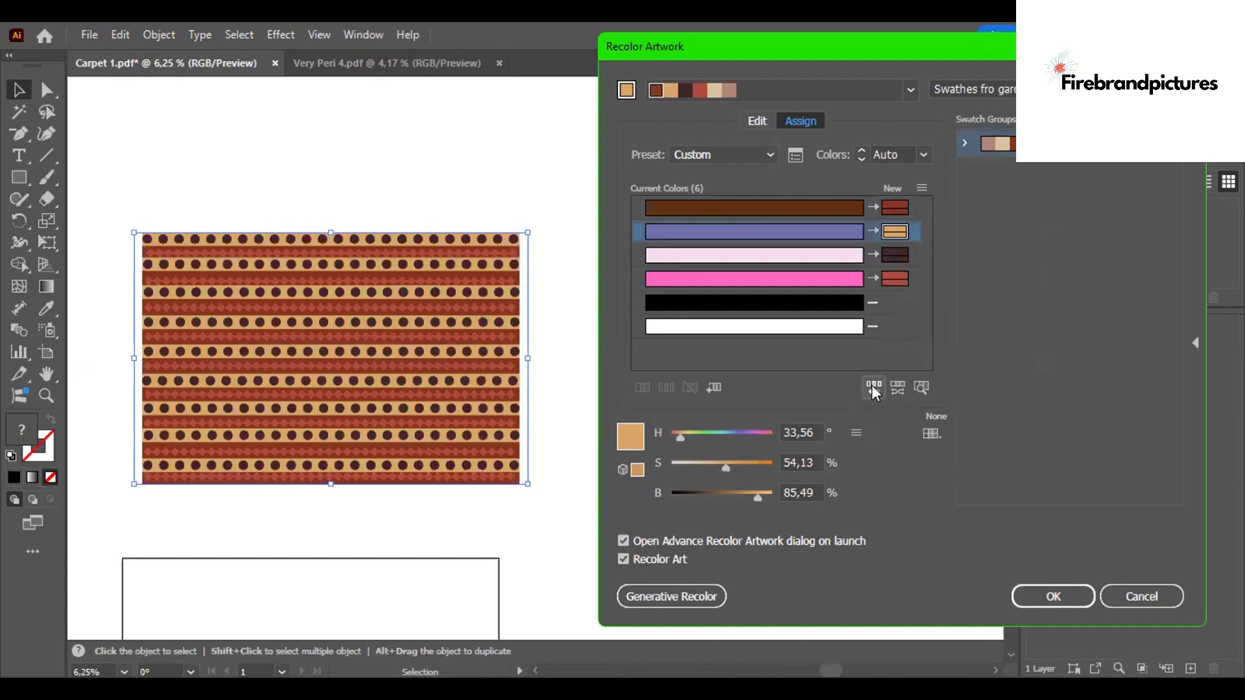
left_click(871, 386)
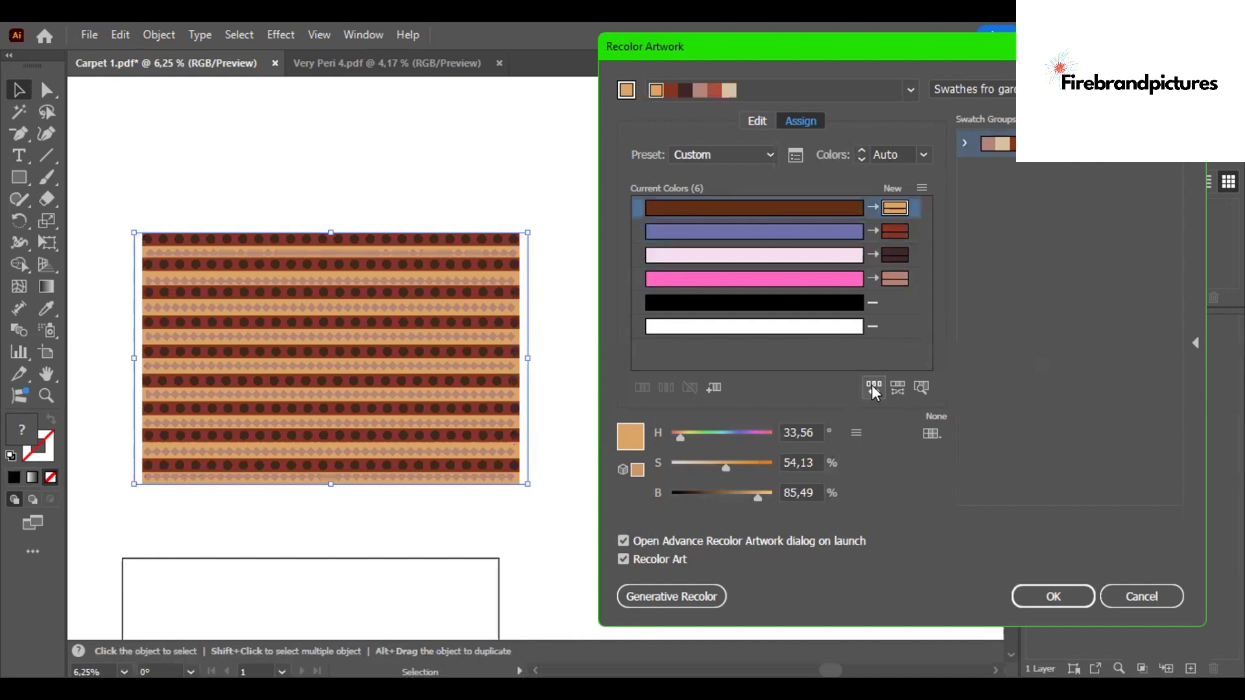
left_click(871, 388)
left_click(871, 387)
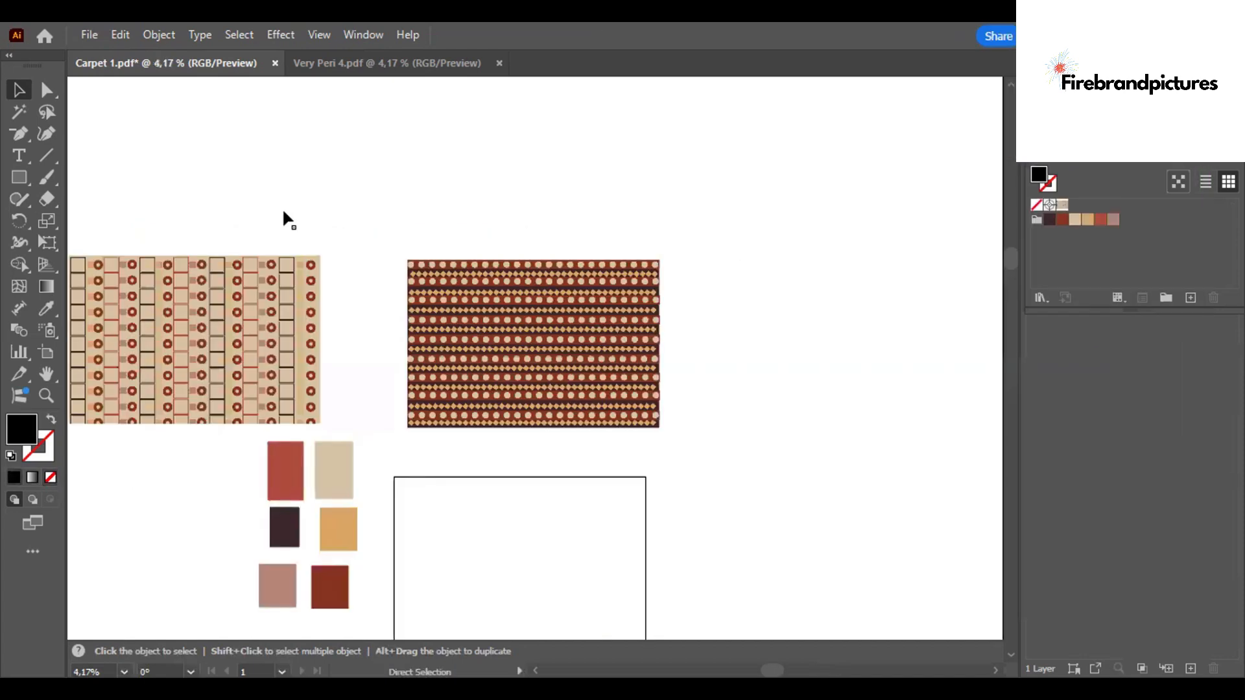
- Close the Very Peri 4 document
key("ctrl+minus")
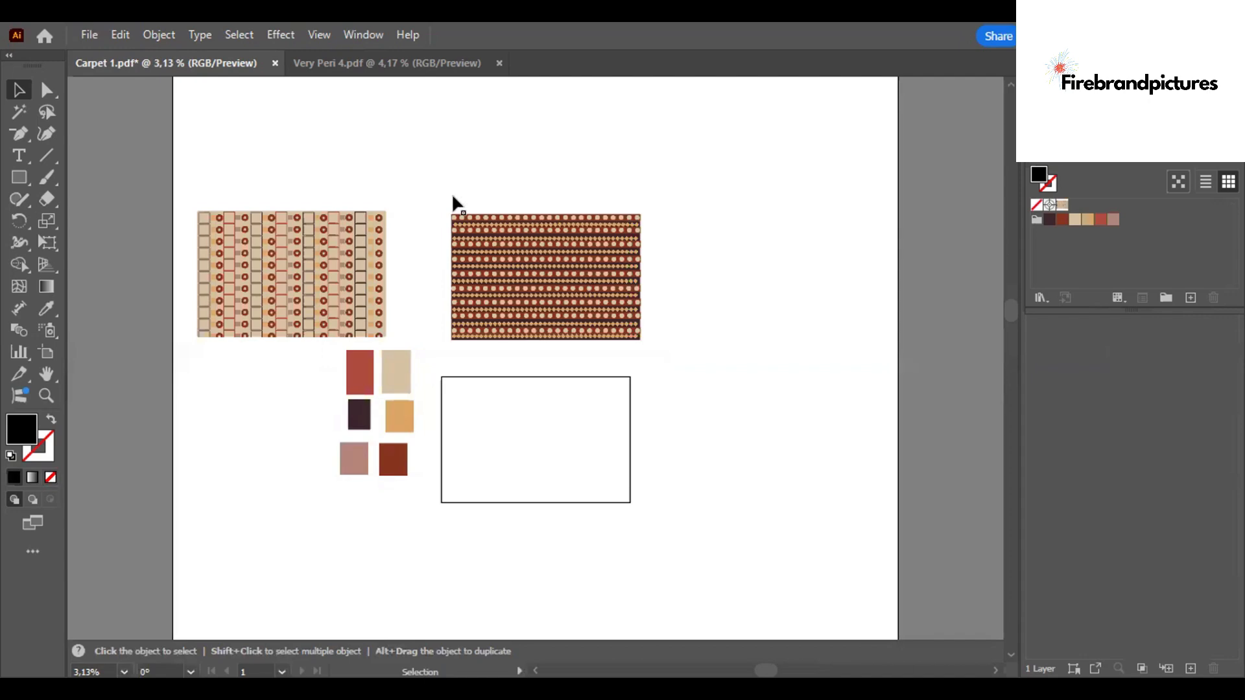
key("ctrl+plus")
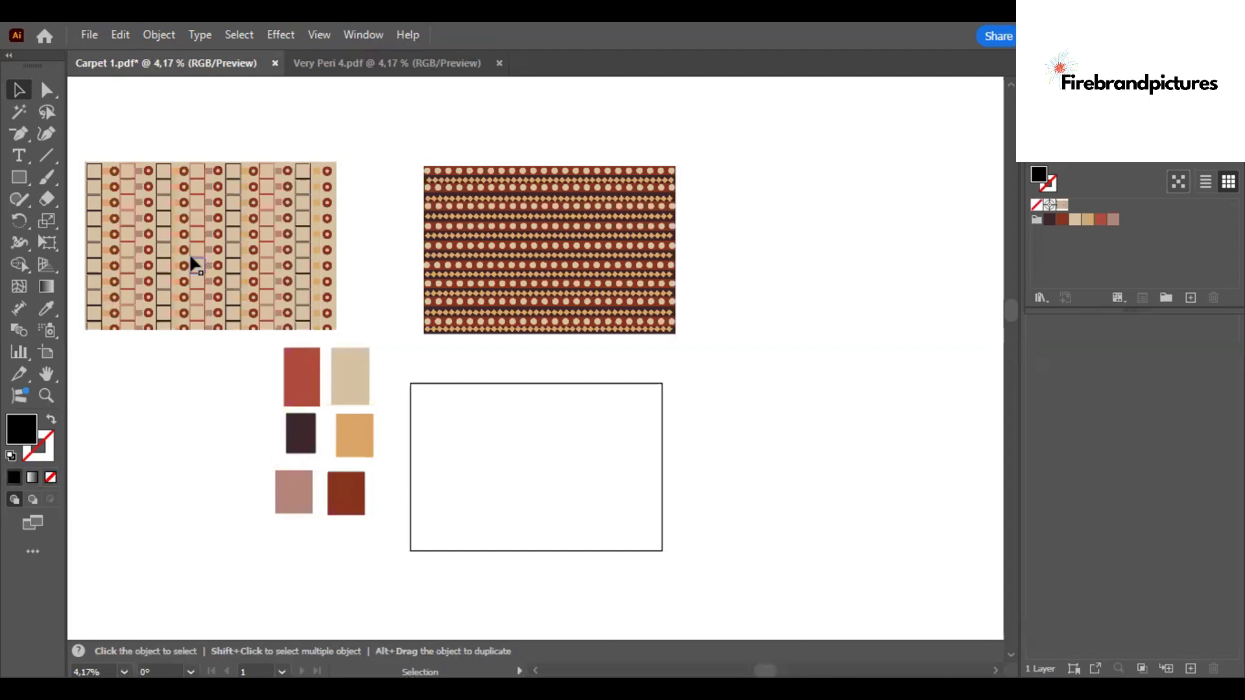
left_click(500, 63)
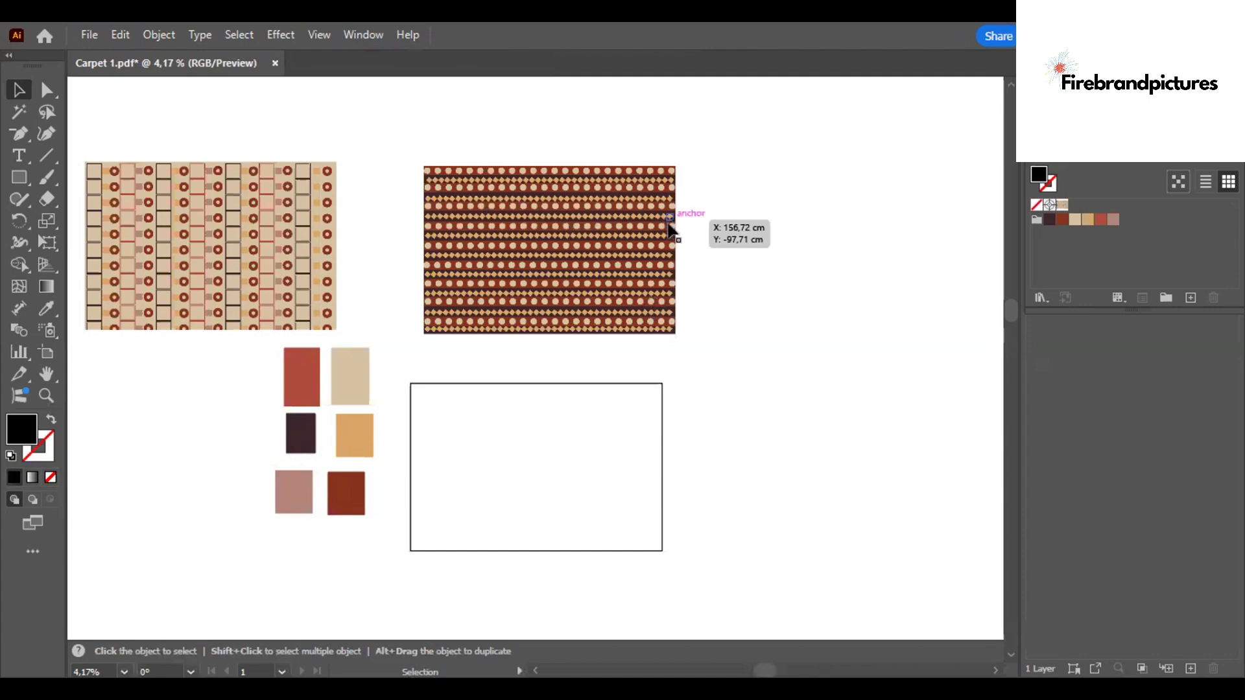
- Zoom in to inspect the small shapes along the edges of the recolored striped pattern
key("ctrl+=")
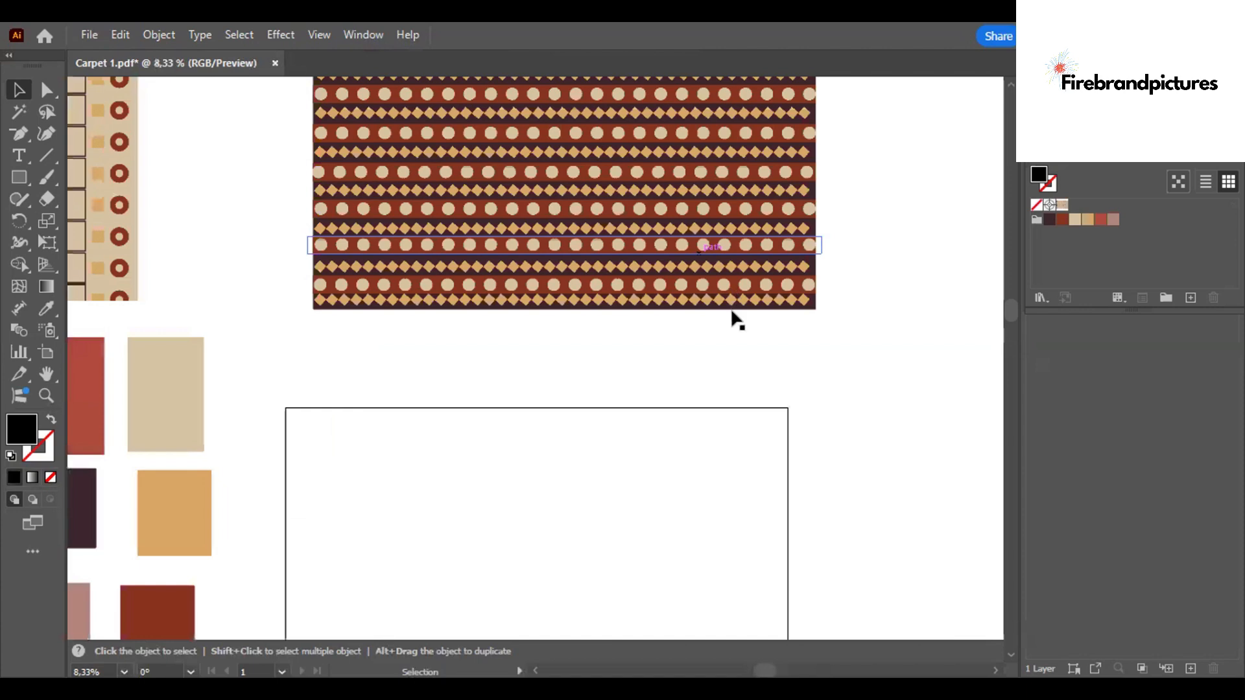
left_click(756, 300)
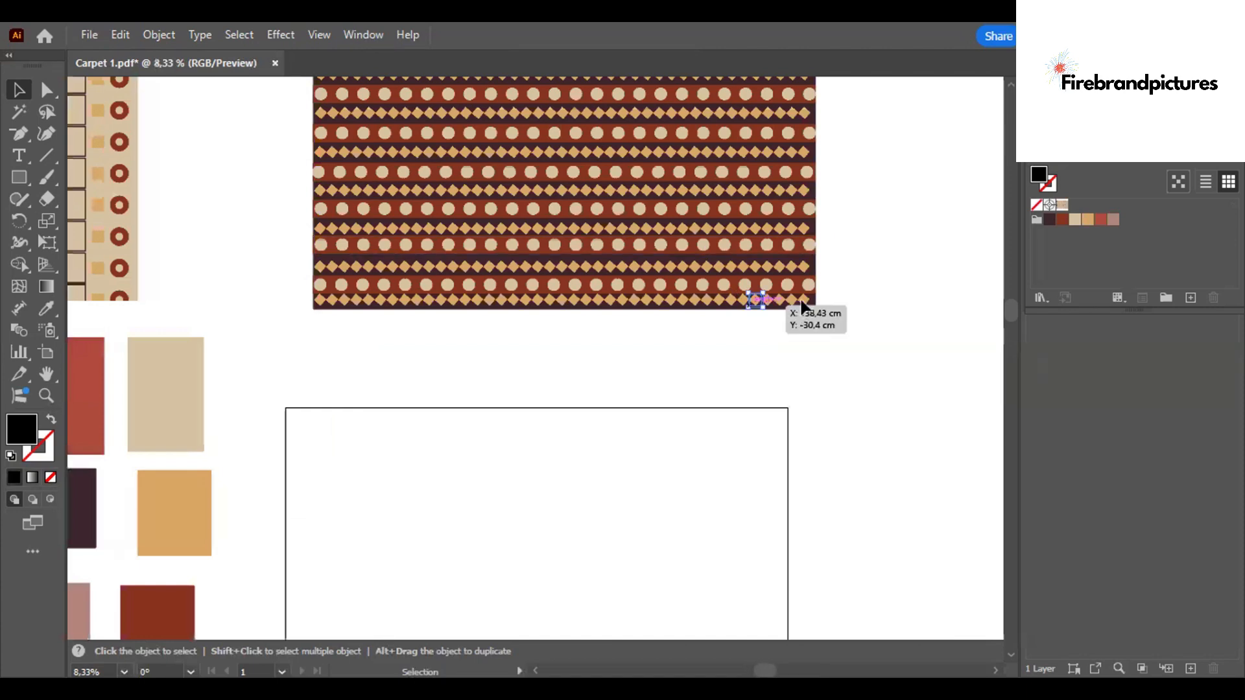
left_click(804, 300)
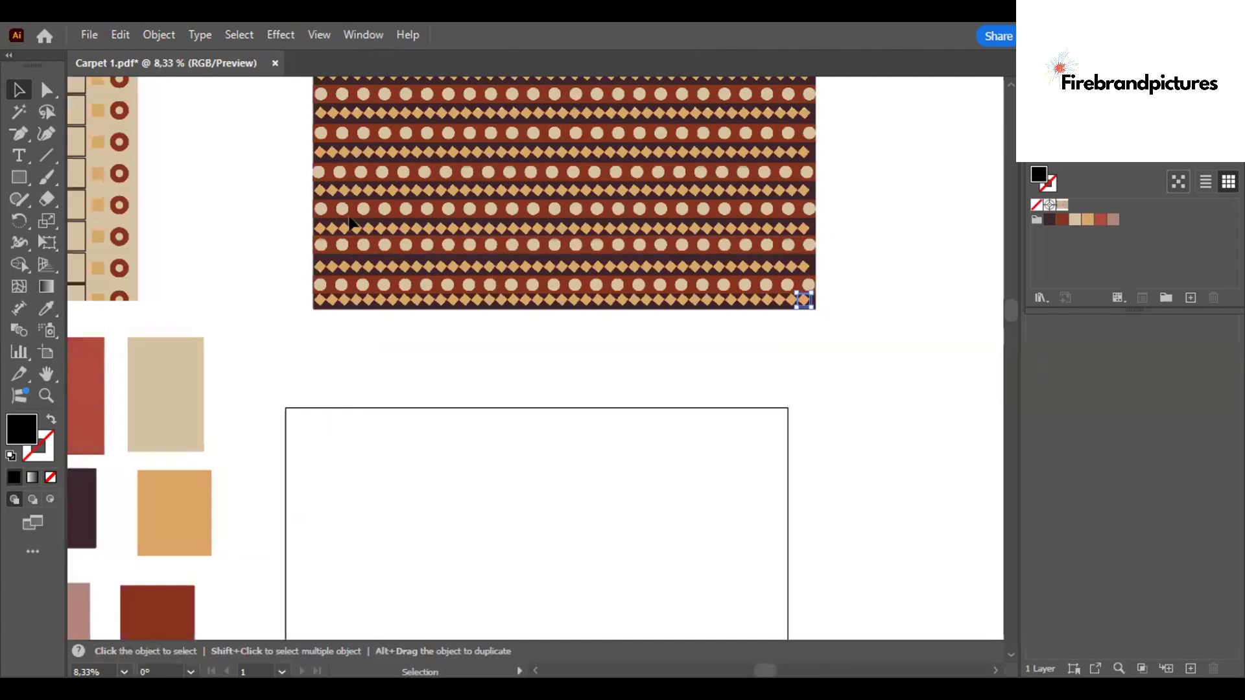
left_click(327, 288)
left_click_drag(1009, 298, 1007, 265)
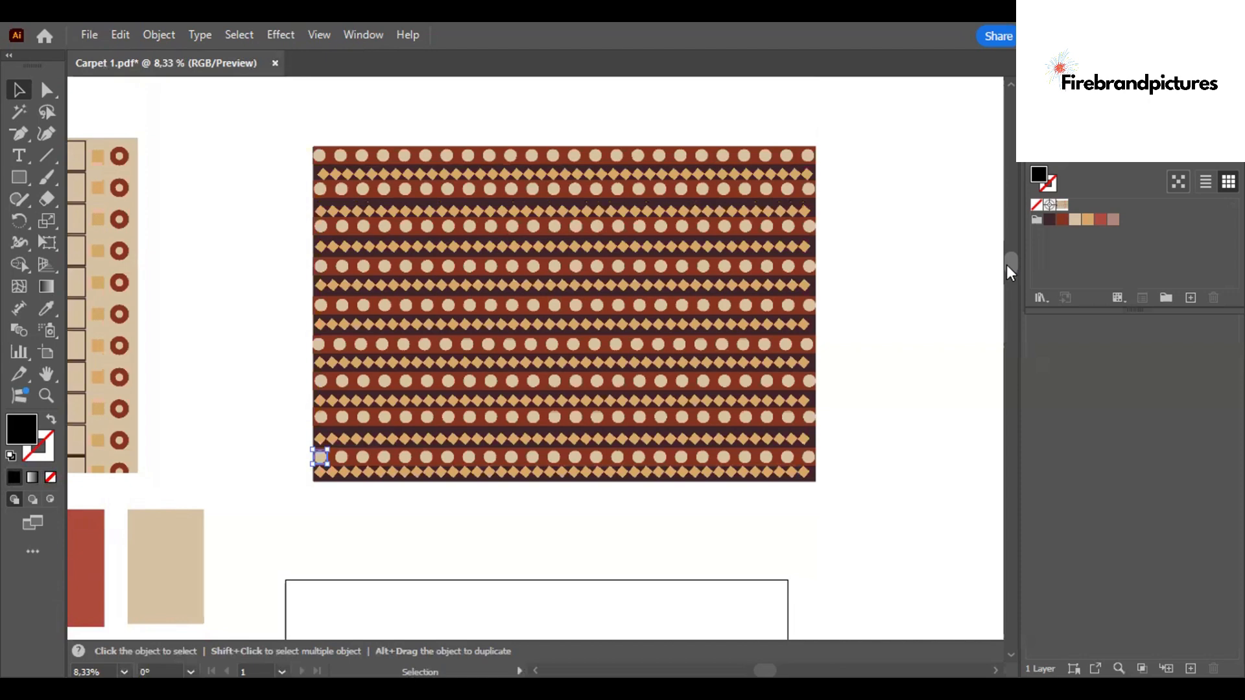
left_click(131, 142)
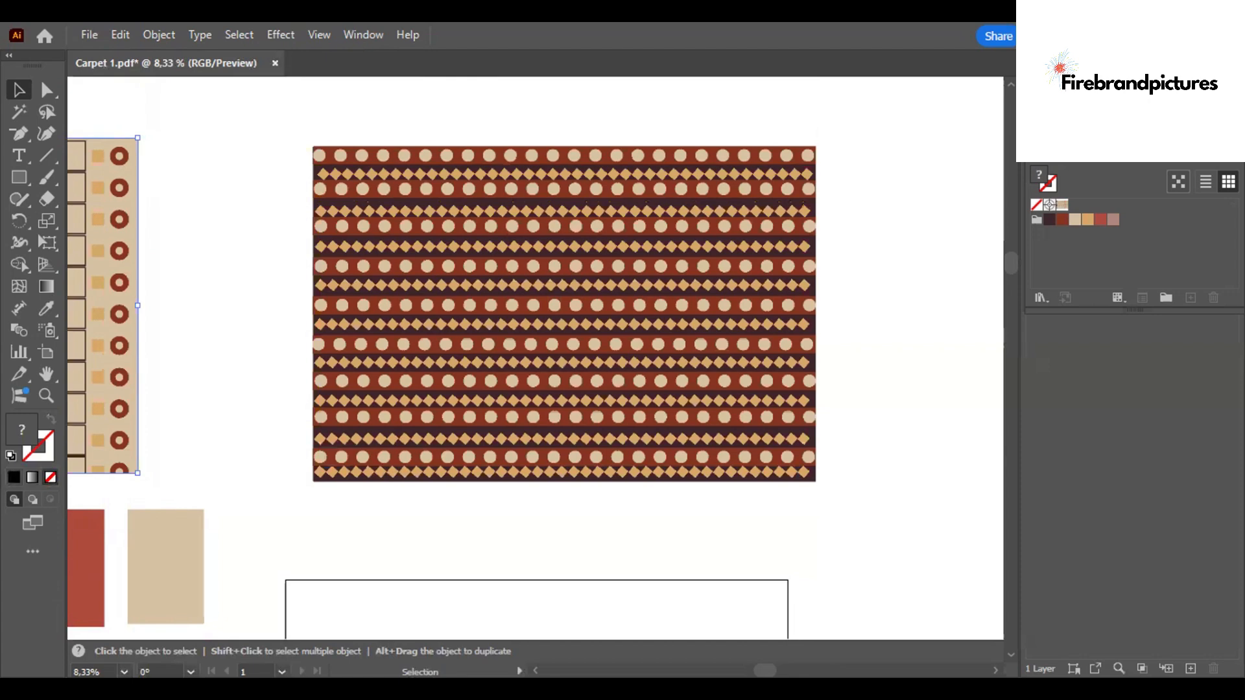
- Open the Very Peri 5 PDF and zoom out to see its whole pattern
left_click(89, 35)
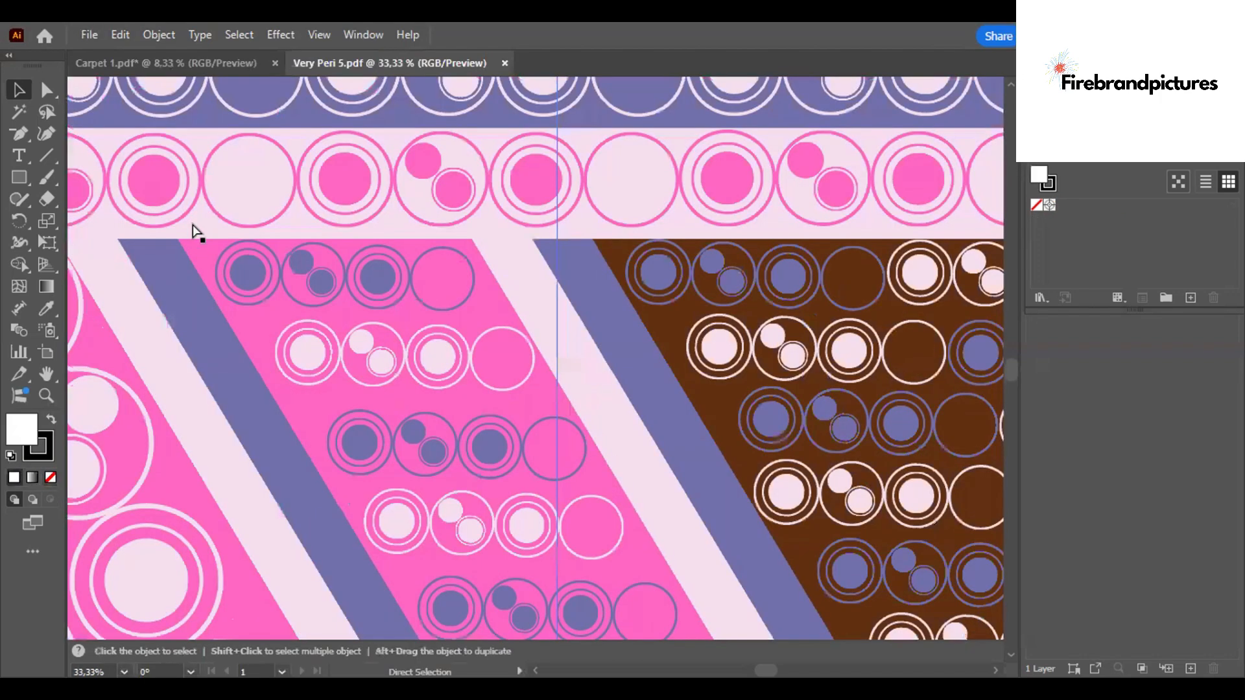
key("ctrl+minus")
key("ctrl+minus")
key("ctrl+minus")
key("ctrl+minus")
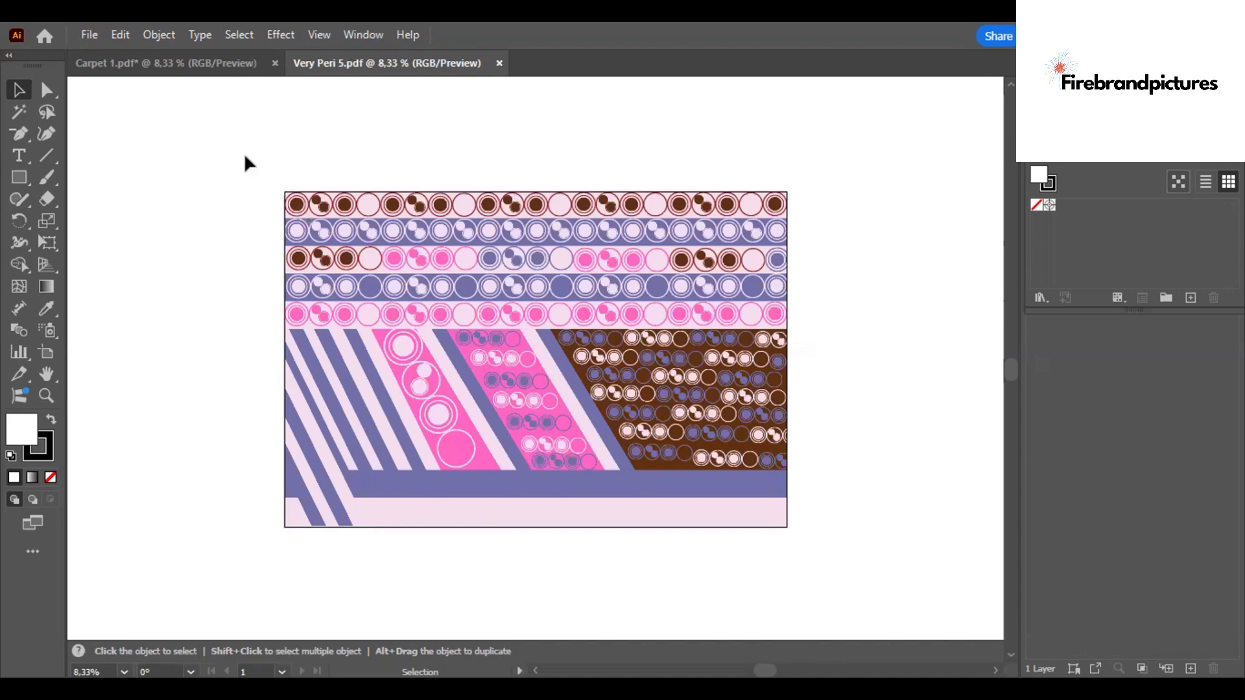
- Inspect the oversized clipping objects extending beyond Very Peri 5's pattern, undoing an accidental change
left_click(298, 496)
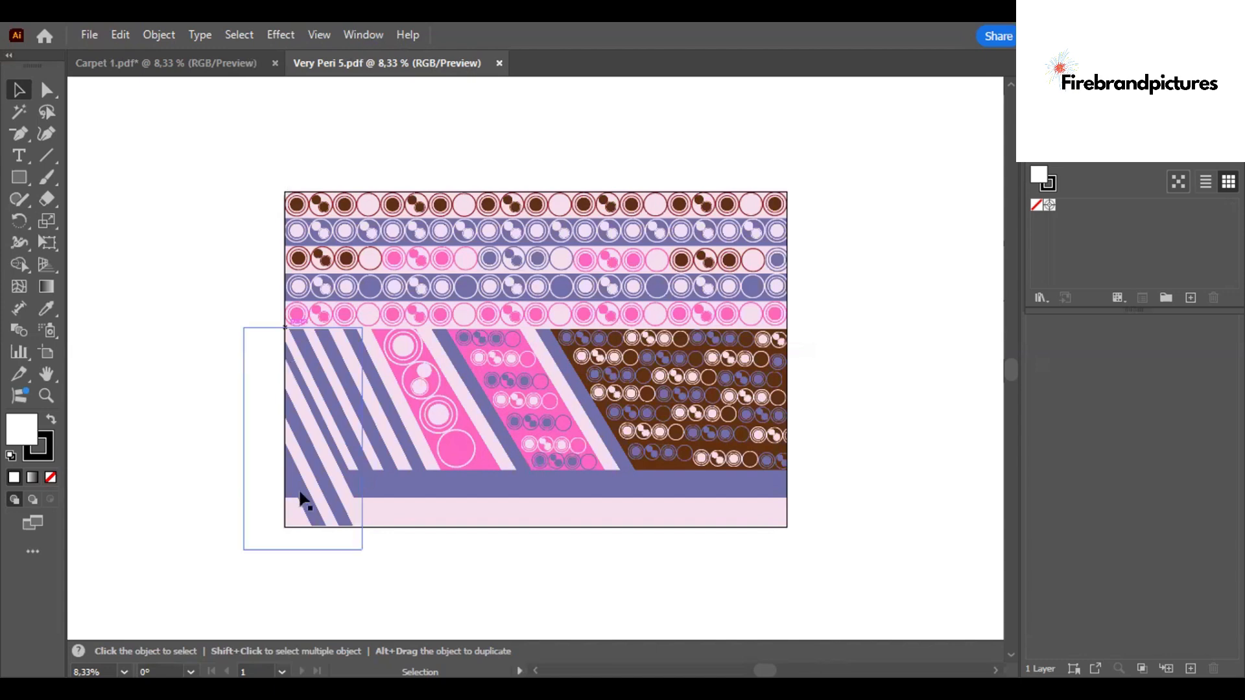
left_click(726, 485)
left_click(763, 162)
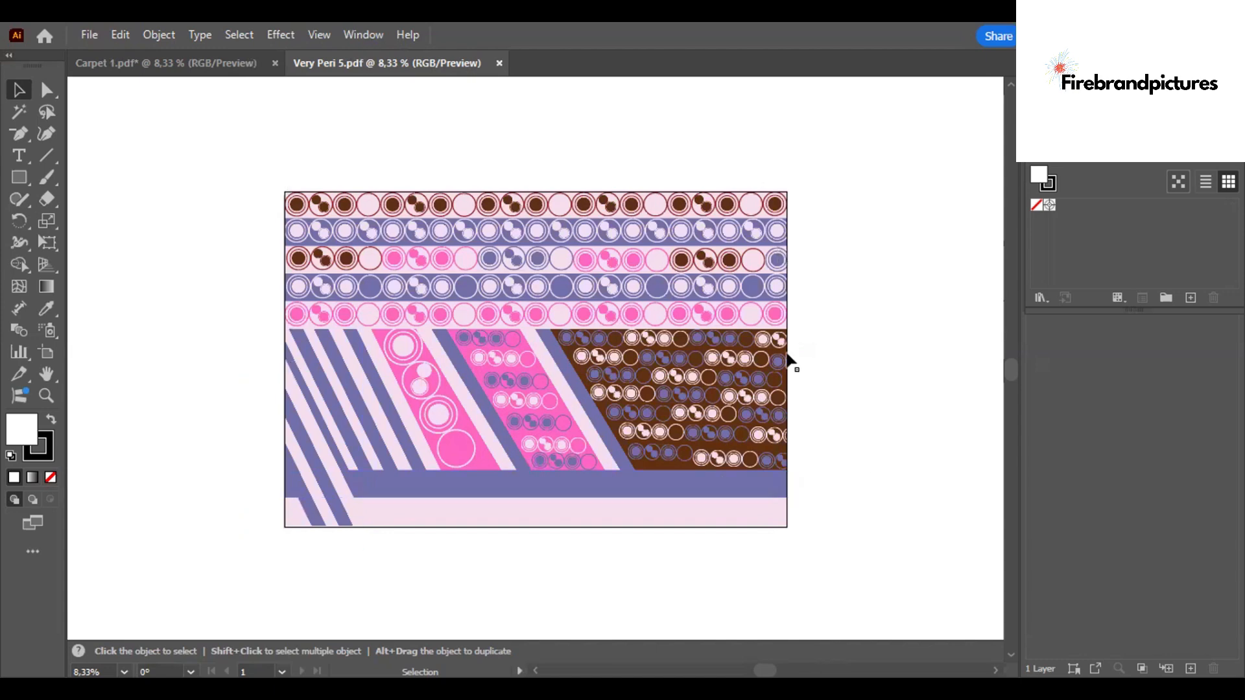
left_click(791, 324)
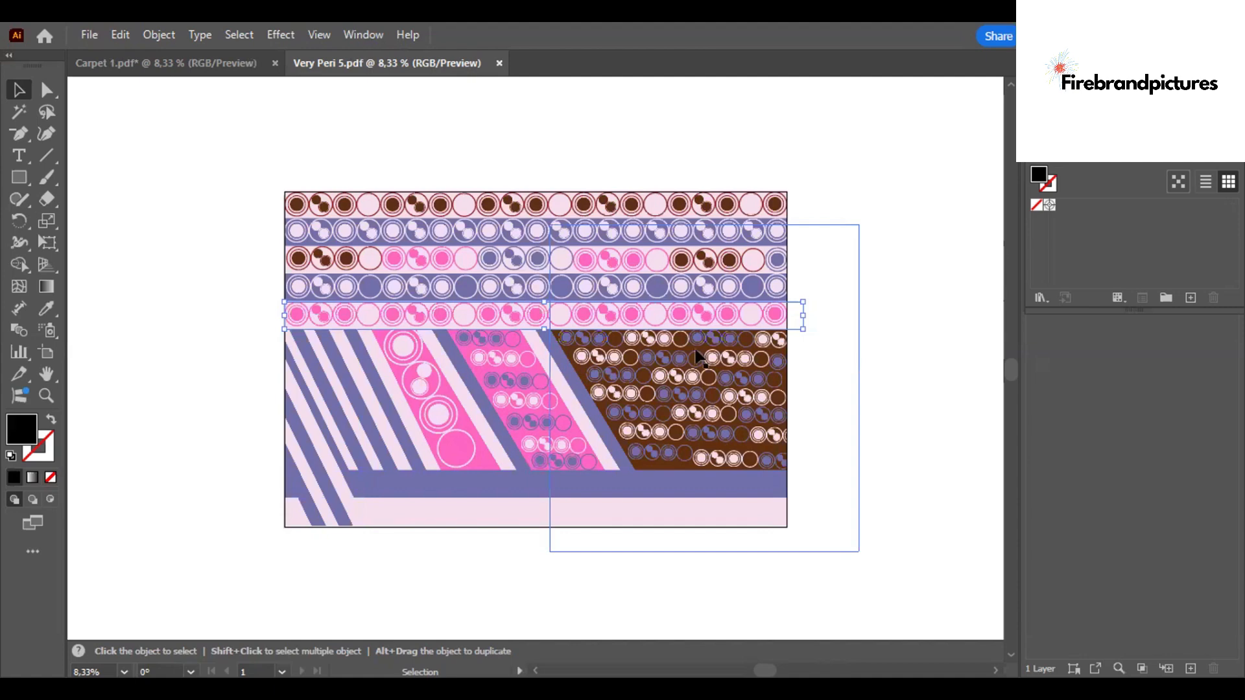
left_click(811, 335)
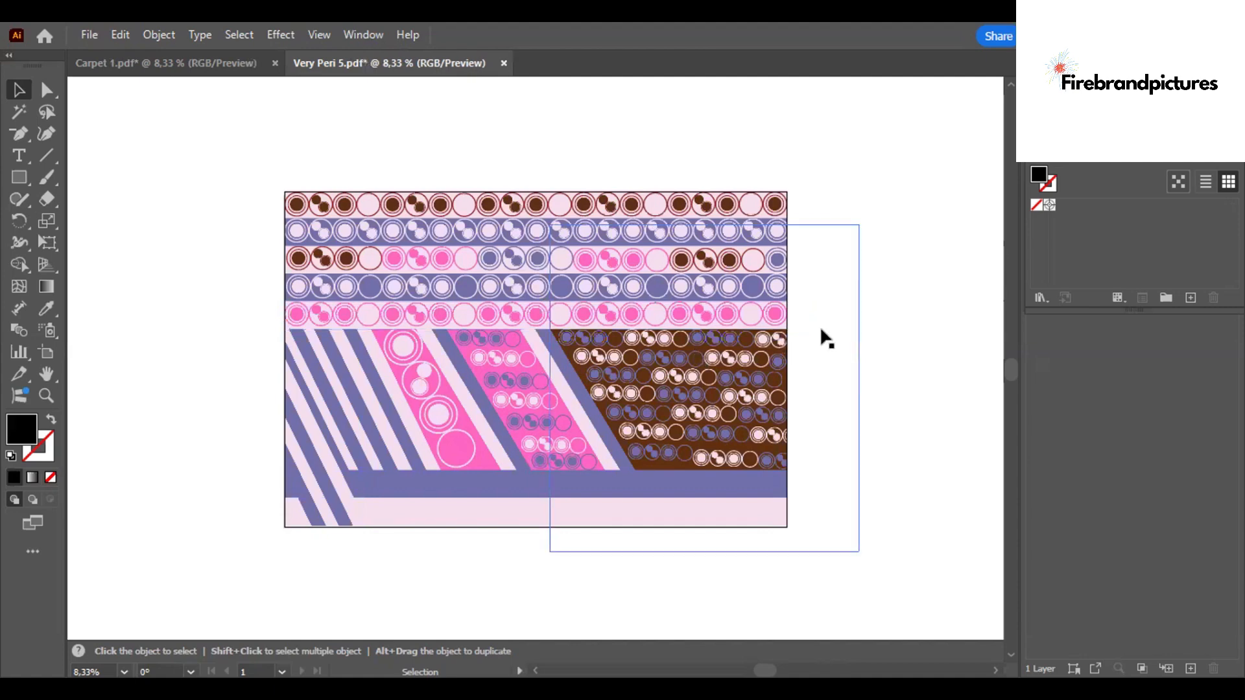
left_click(820, 326)
key("a")
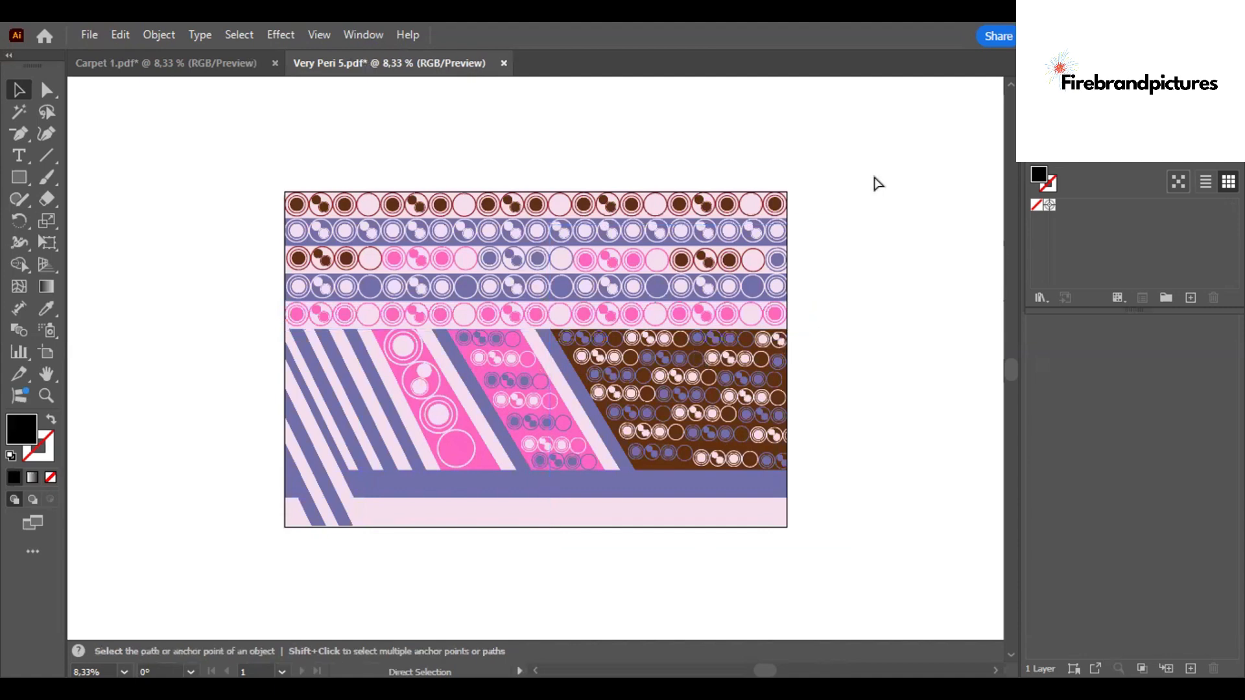
key("ctrl+z")
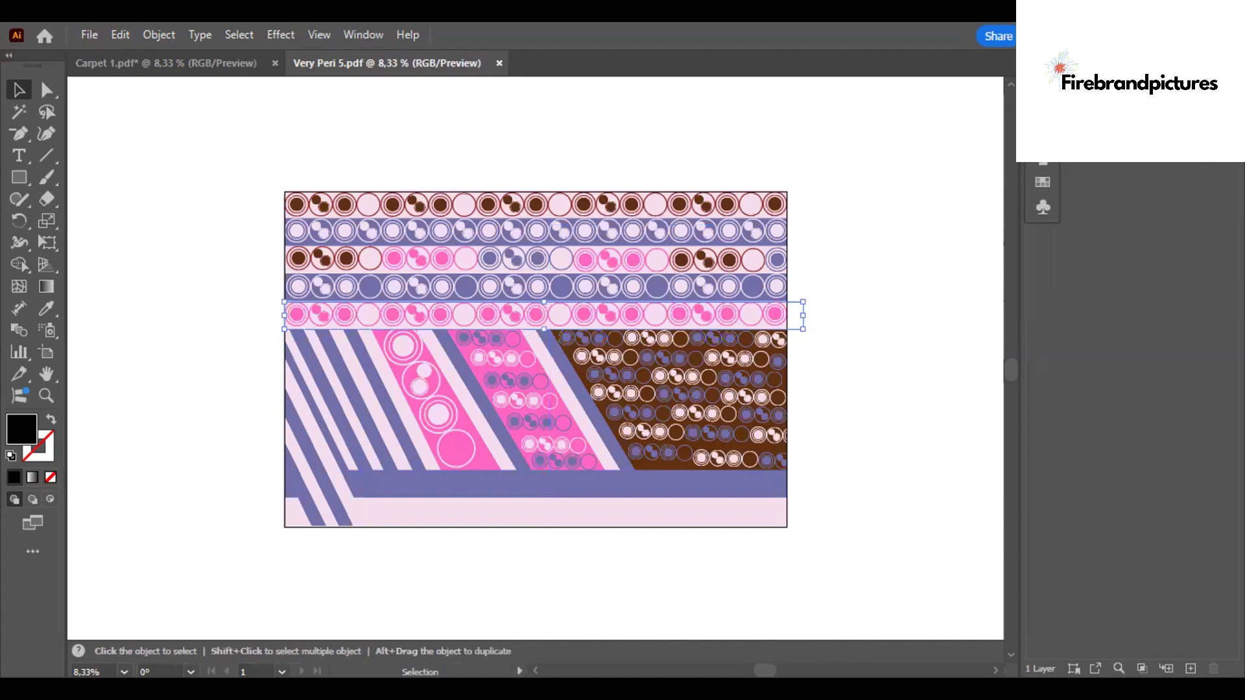
- Locate the selected clip group in the Layers panel and delete it
left_click(1089, 115)
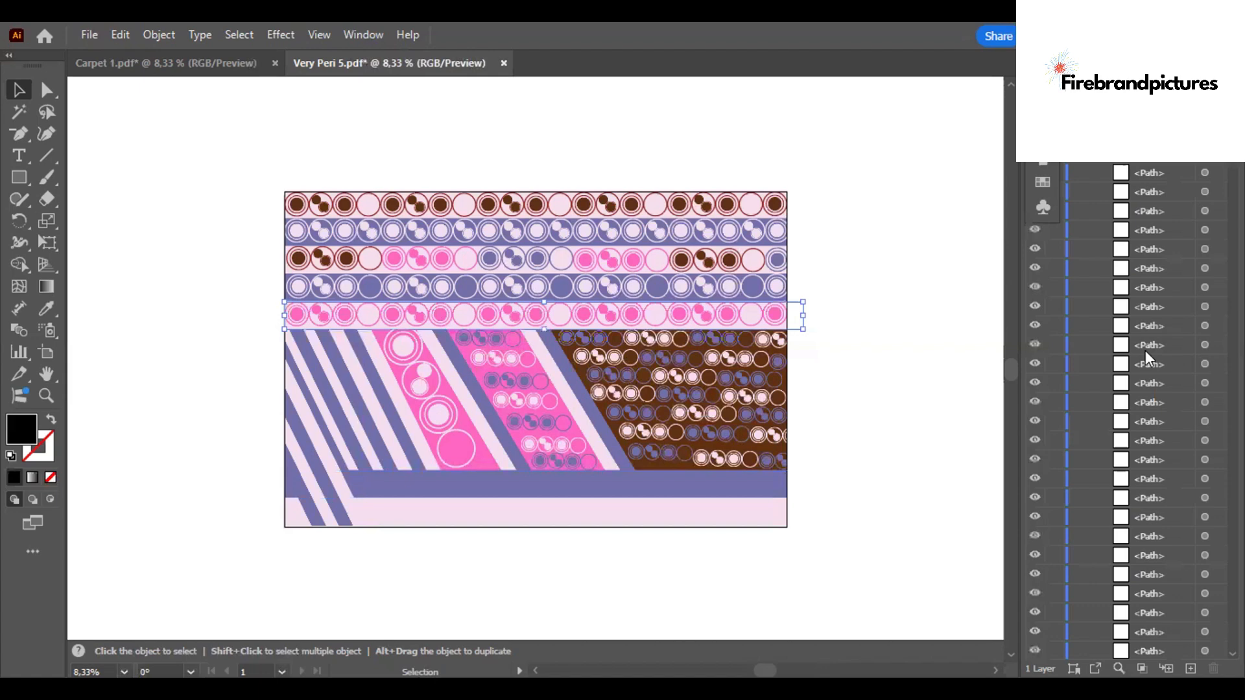
left_click(1118, 669)
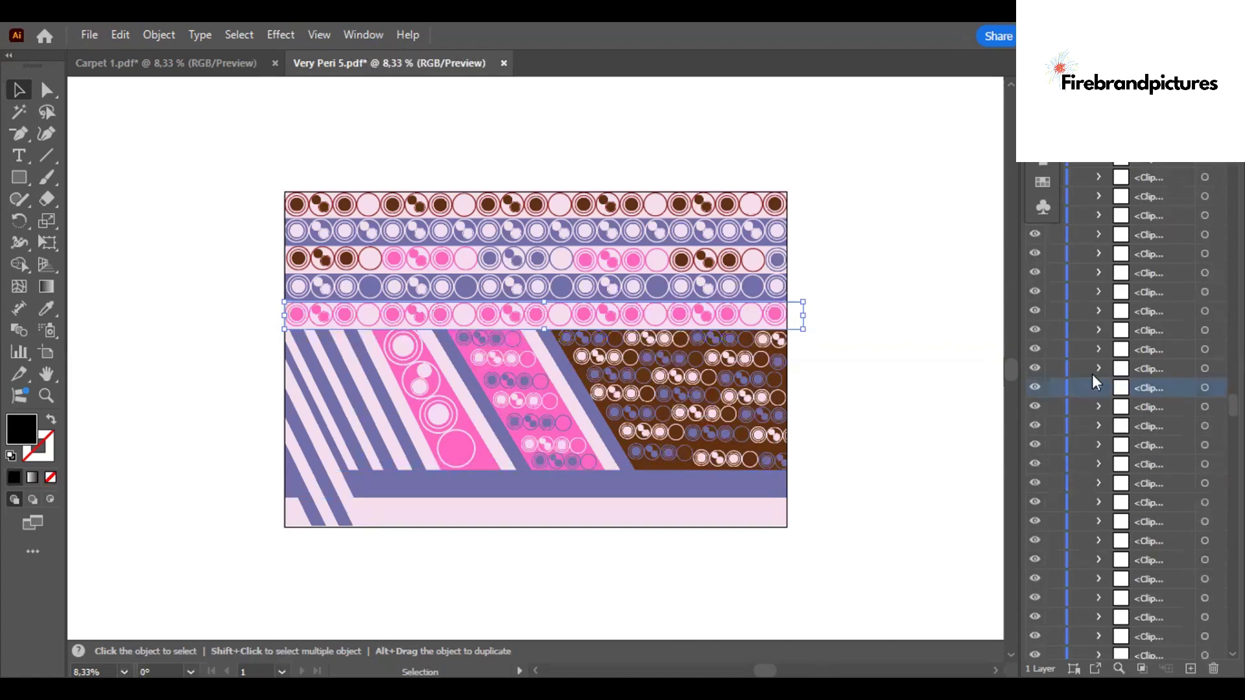
left_click(1157, 249)
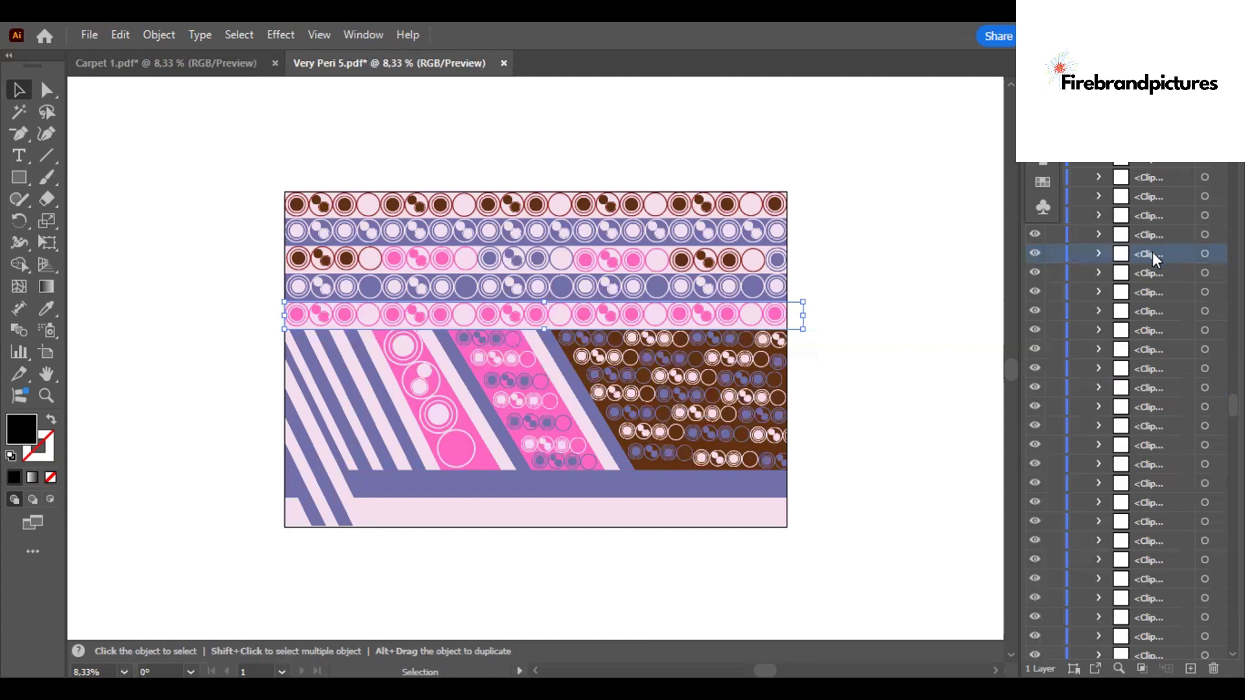
key("Delete")
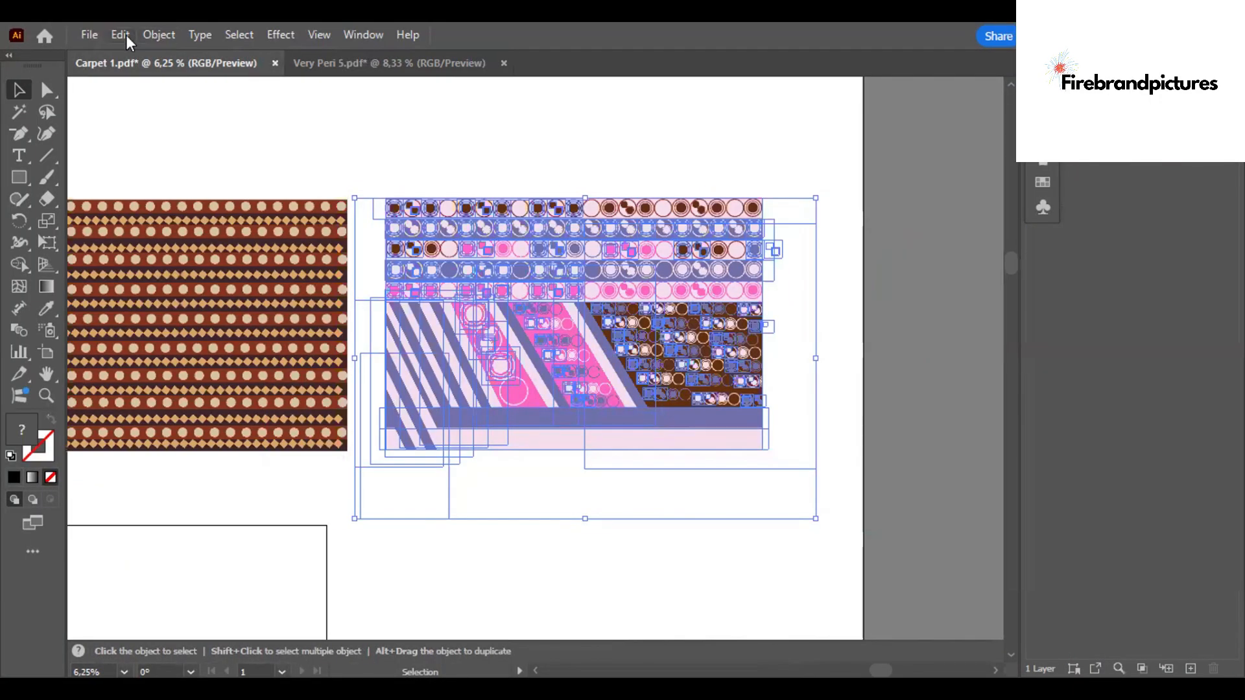
- Recolor the Very Peri 5 pattern by randomly shuffling the Swathes fro garden colors, keeping the swatch group changes
key("alt+e")
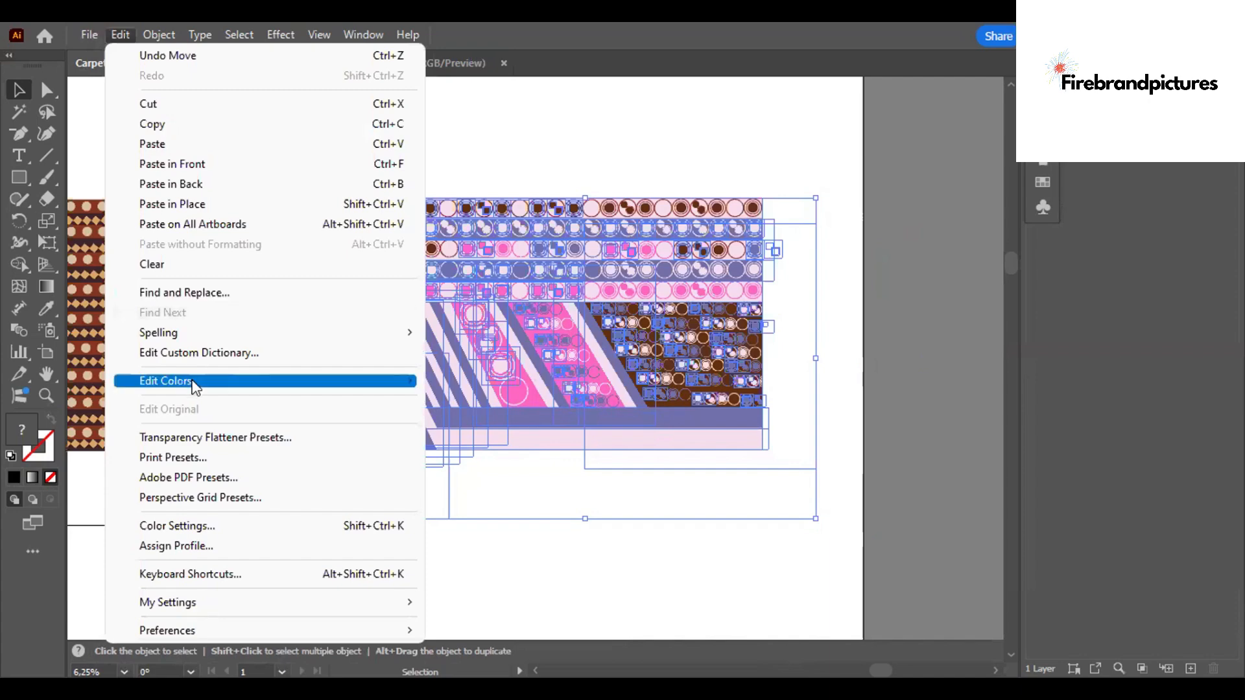
mouse_move(194, 387)
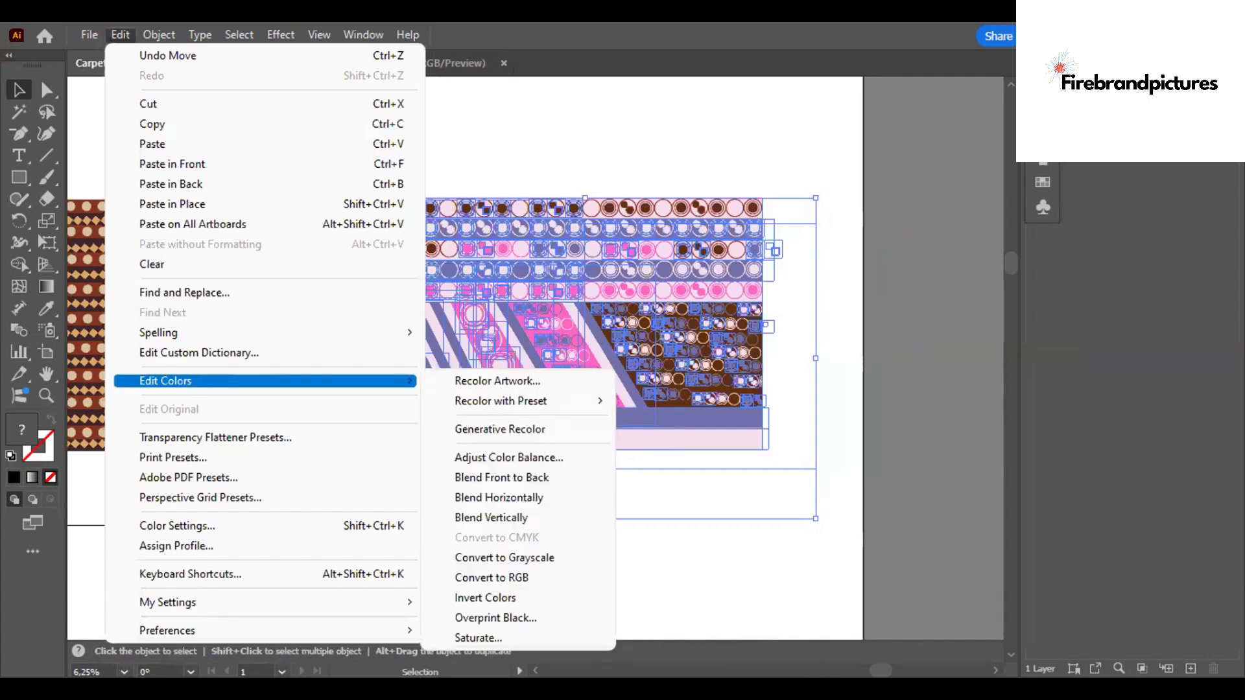
left_click_drag(881, 670, 900, 670)
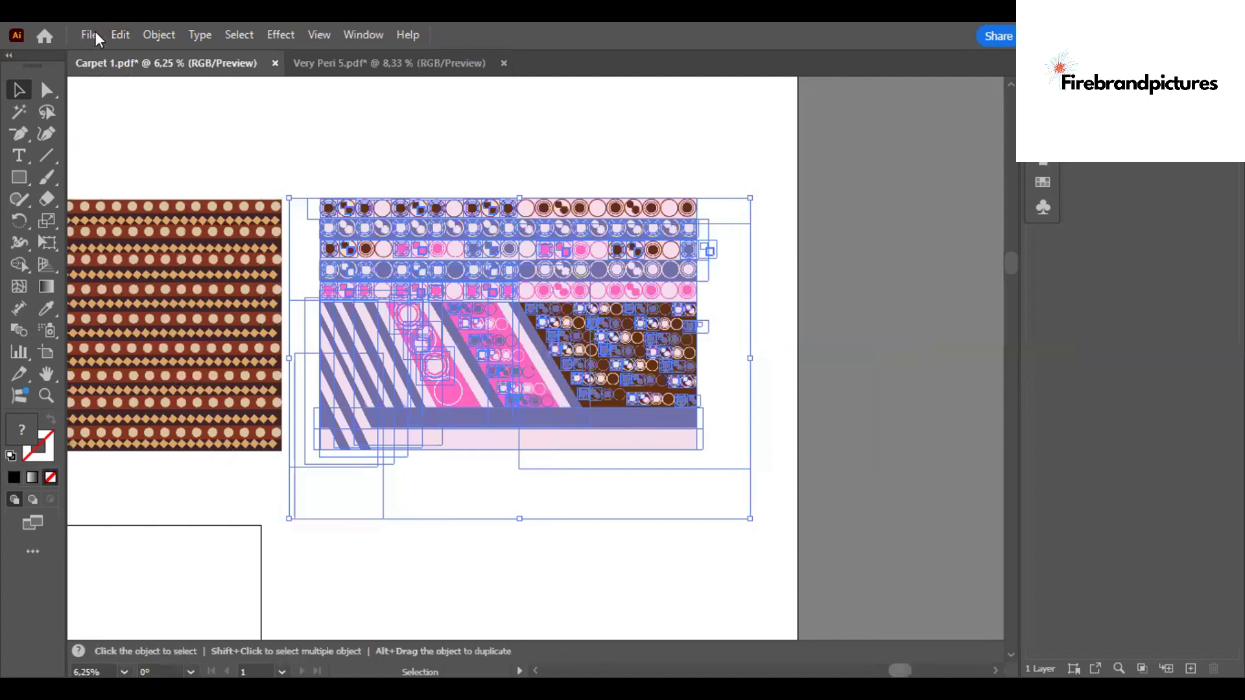
left_click(122, 40)
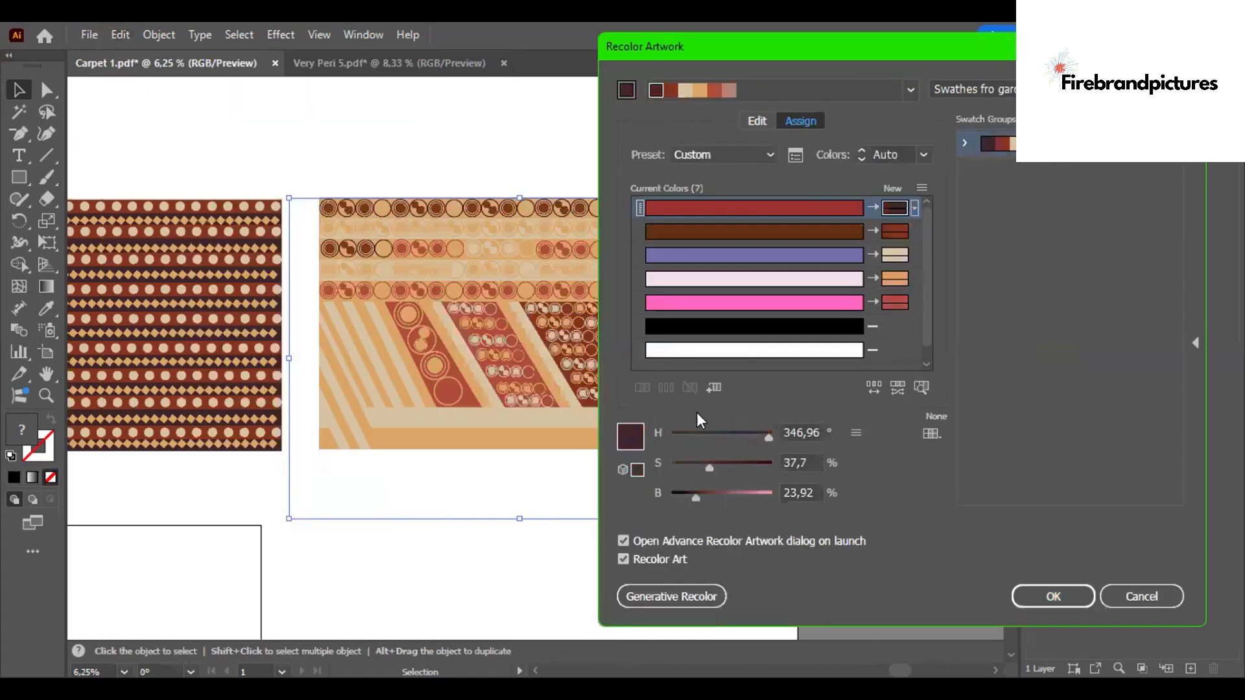
left_click(880, 387)
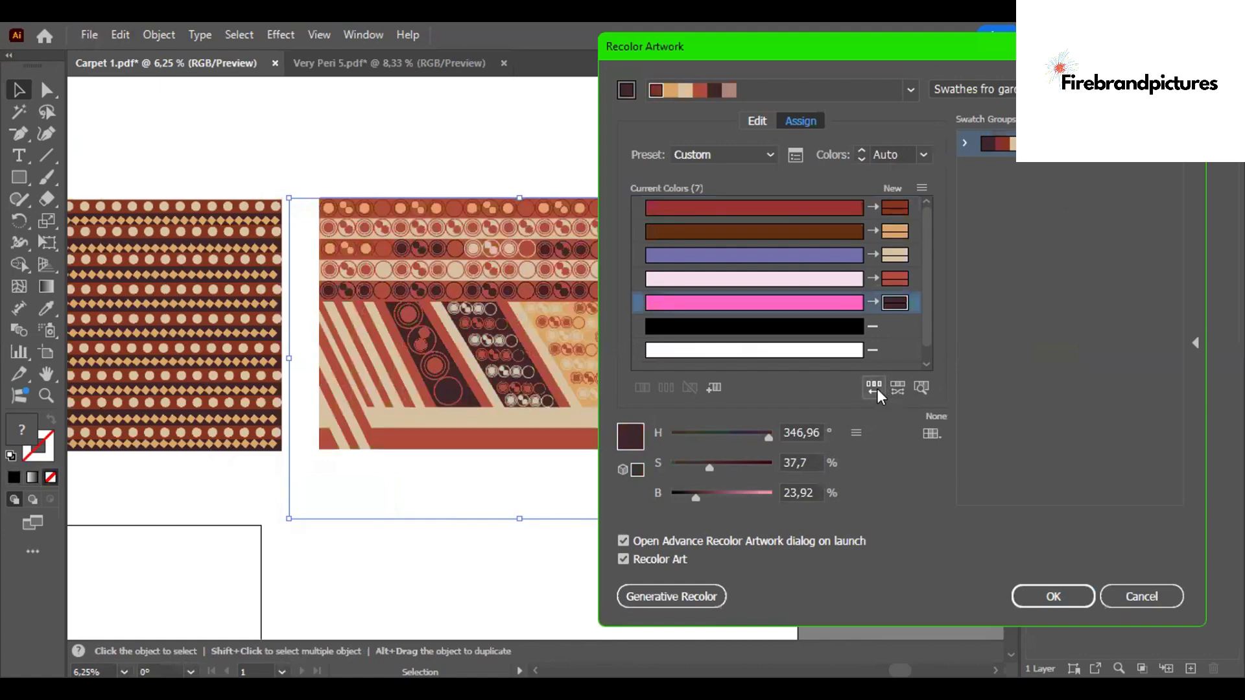
left_click(877, 388)
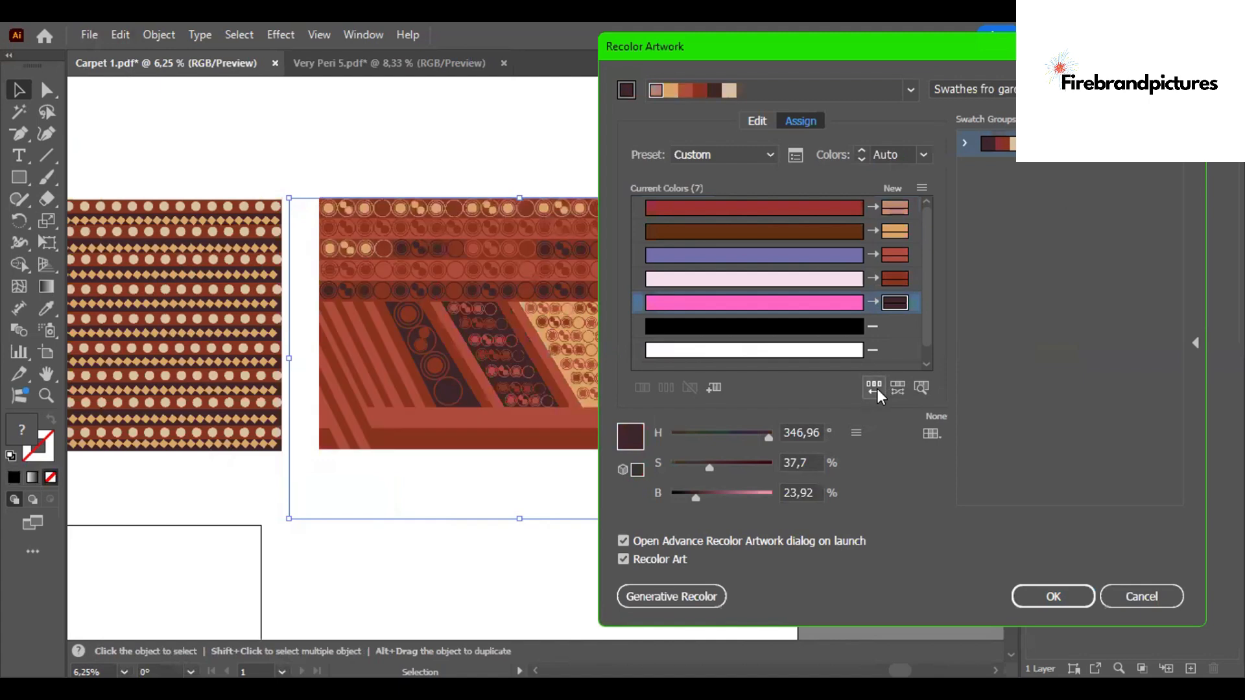
left_click(877, 388)
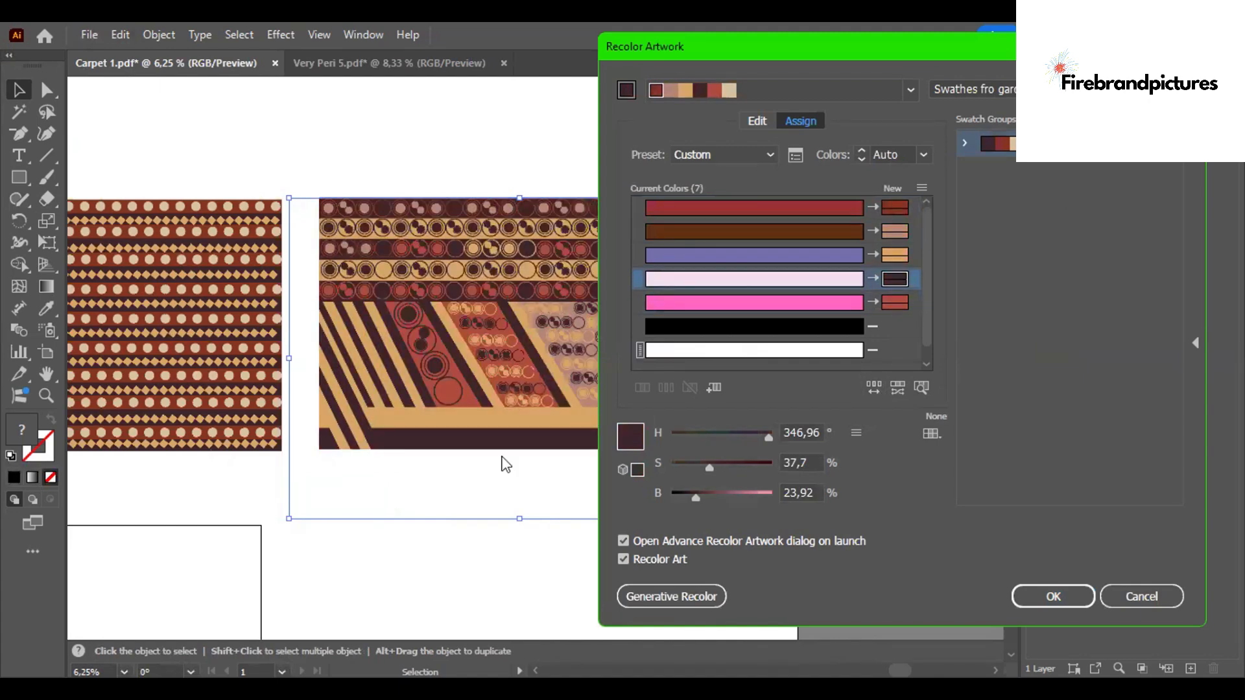
left_click(1053, 596)
left_click(901, 358)
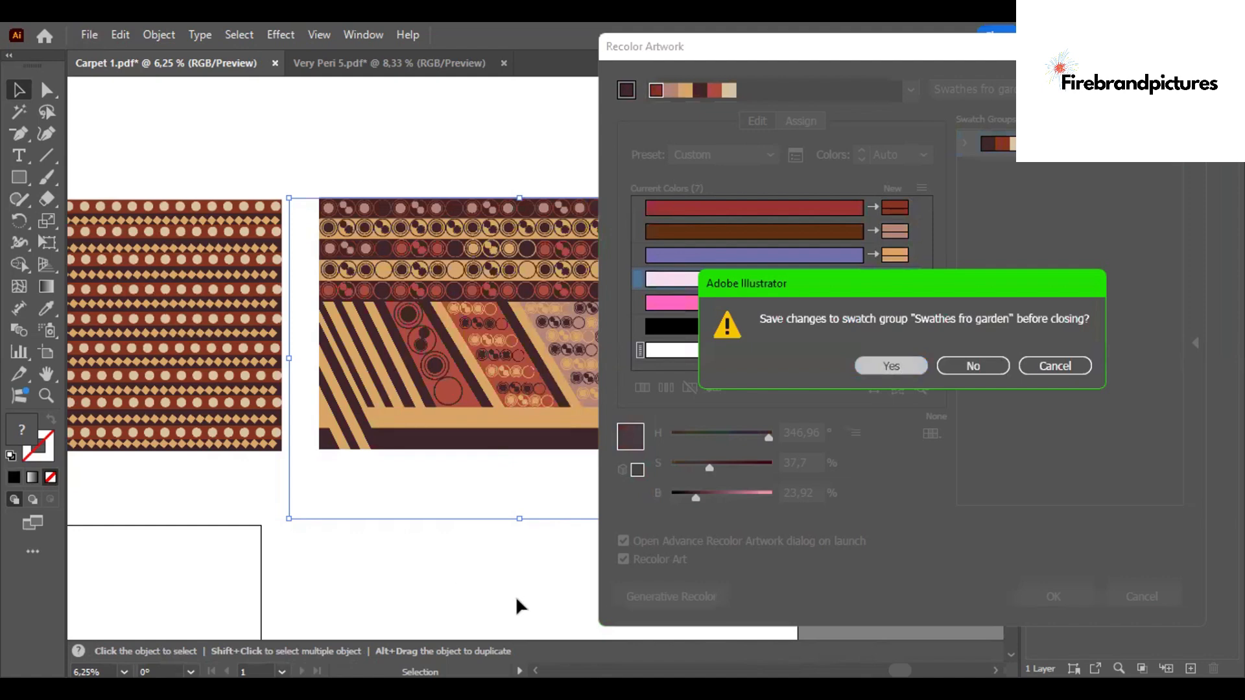
key("a")
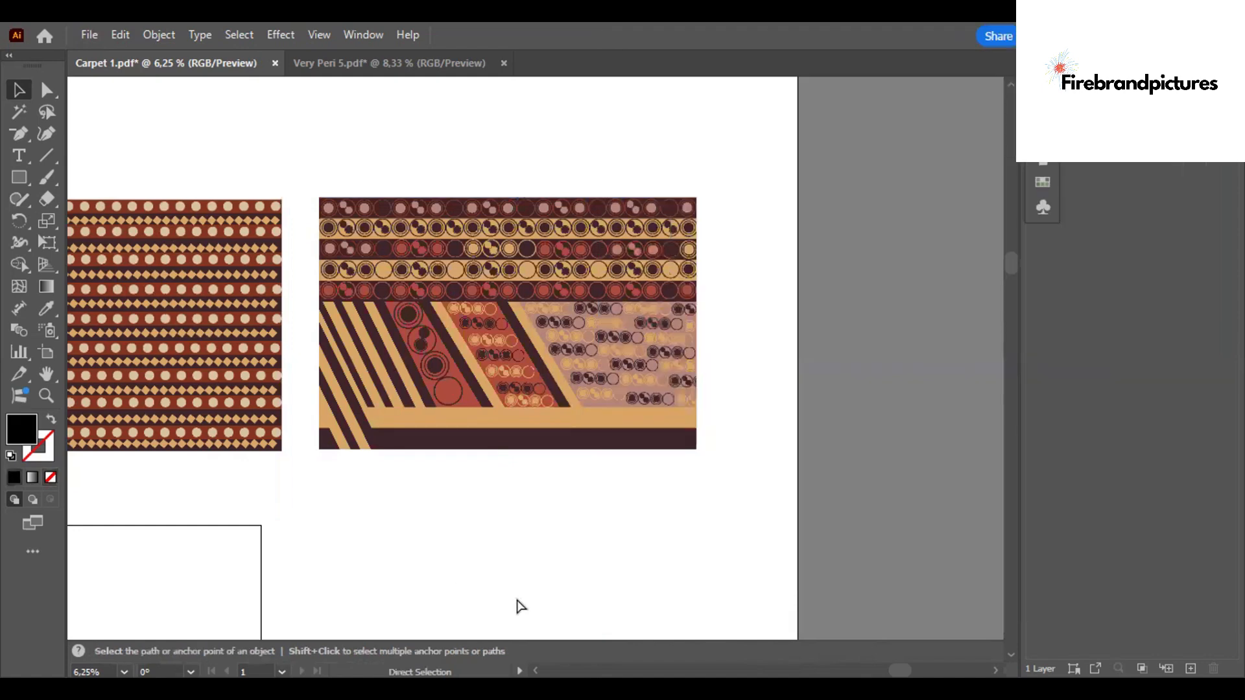
- Save the Carpet 1 document and zoom out to see all the patterns
key("ctrl+s")
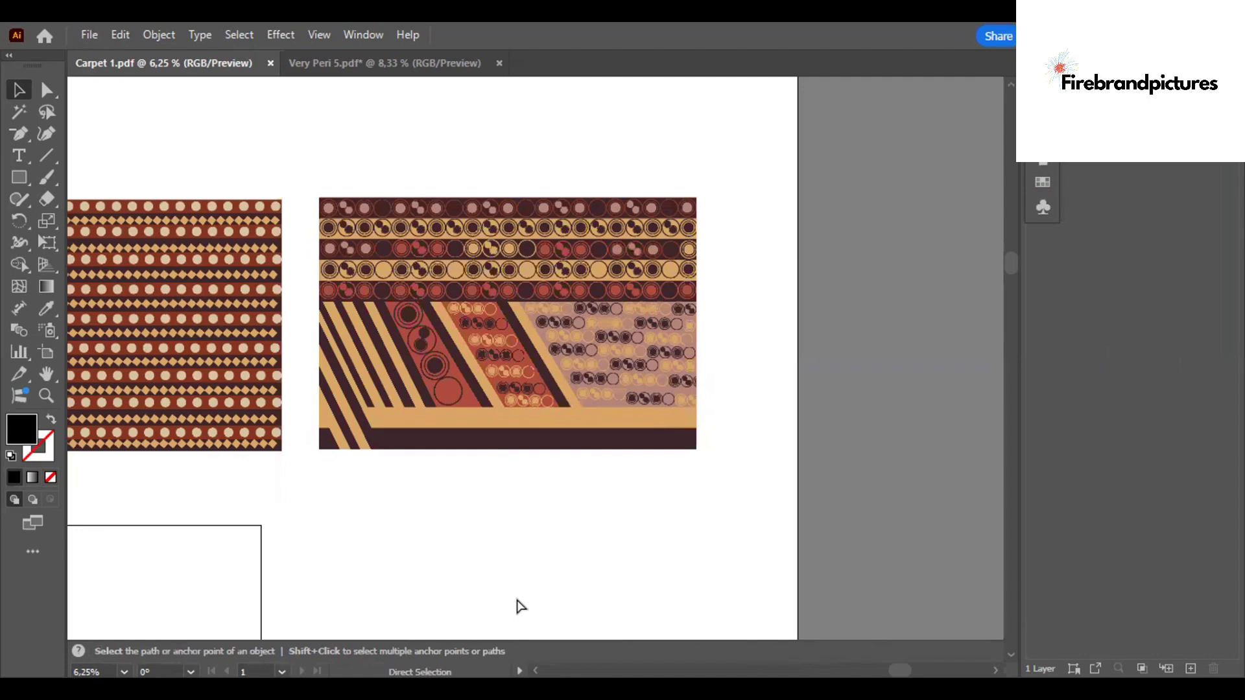
key("ctrl+minus")
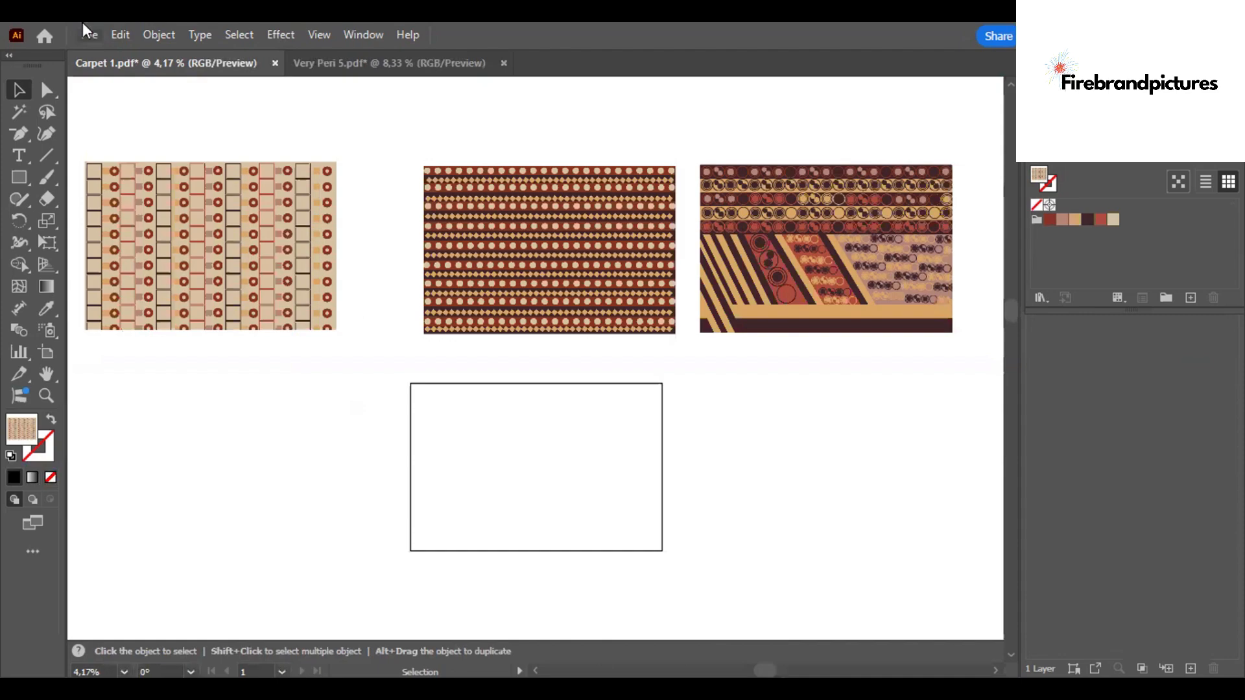
- Open Very Peri 10, copy its whole pattern and paste it into Carpet 1 at the lower left
left_click(89, 34)
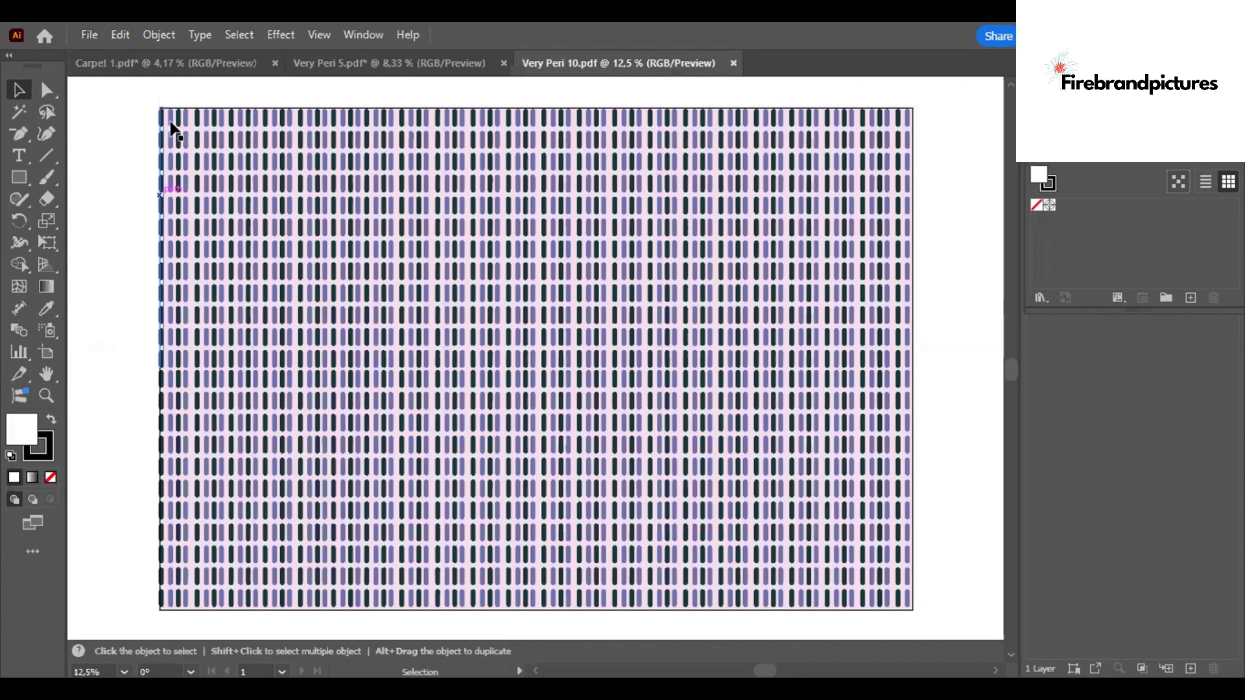
key("ctrl+a")
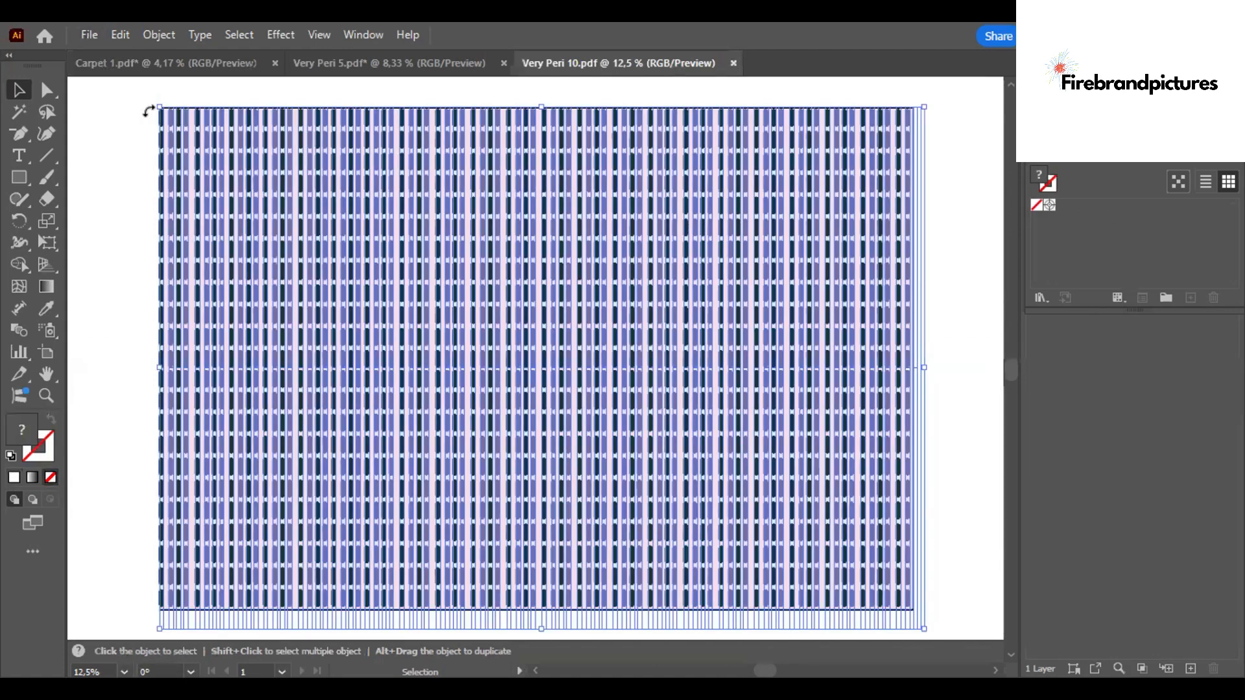
left_click(383, 63)
left_click(502, 64)
left_click(715, 383)
left_click(208, 66)
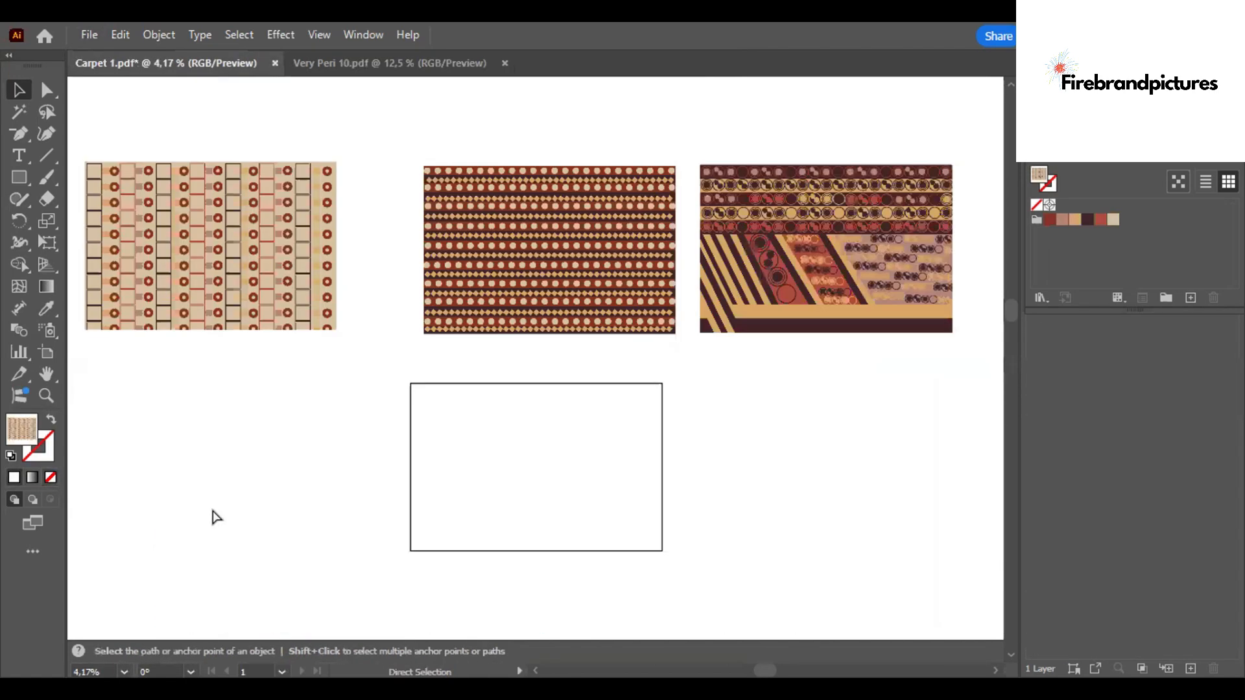
key("ctrl+v")
left_click_drag(475, 353, 157, 452)
left_click(119, 35)
mouse_move(208, 380)
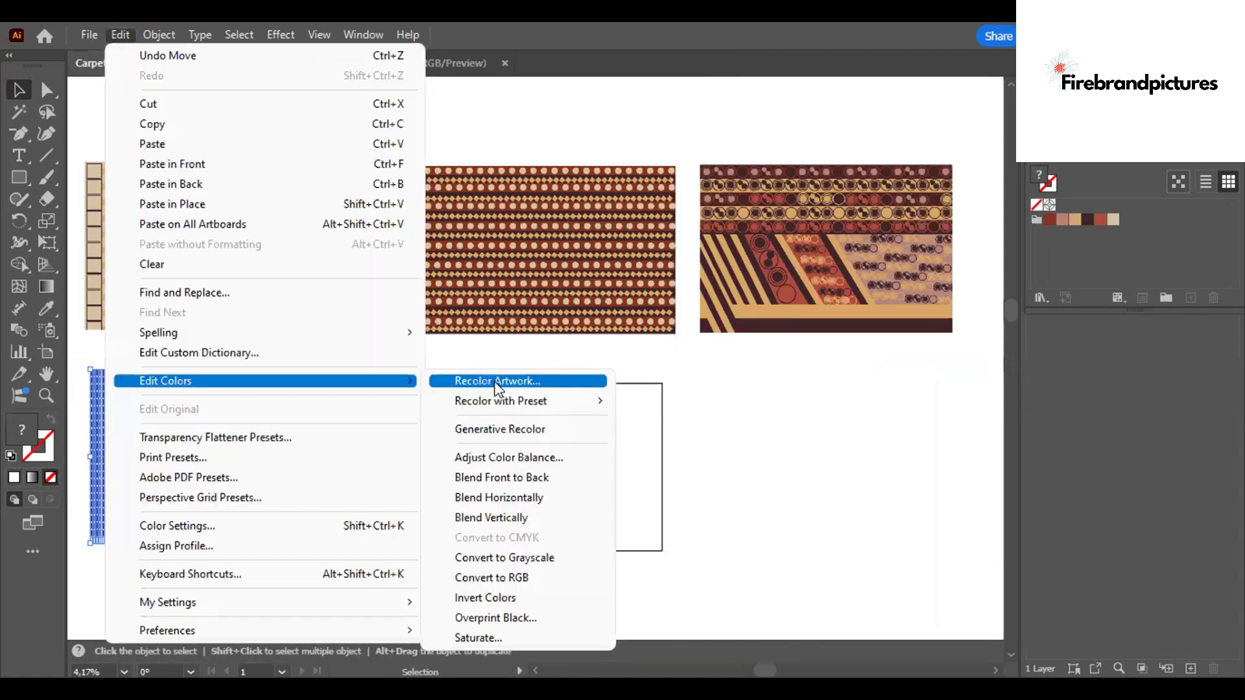
left_click(521, 382)
left_click(1139, 592)
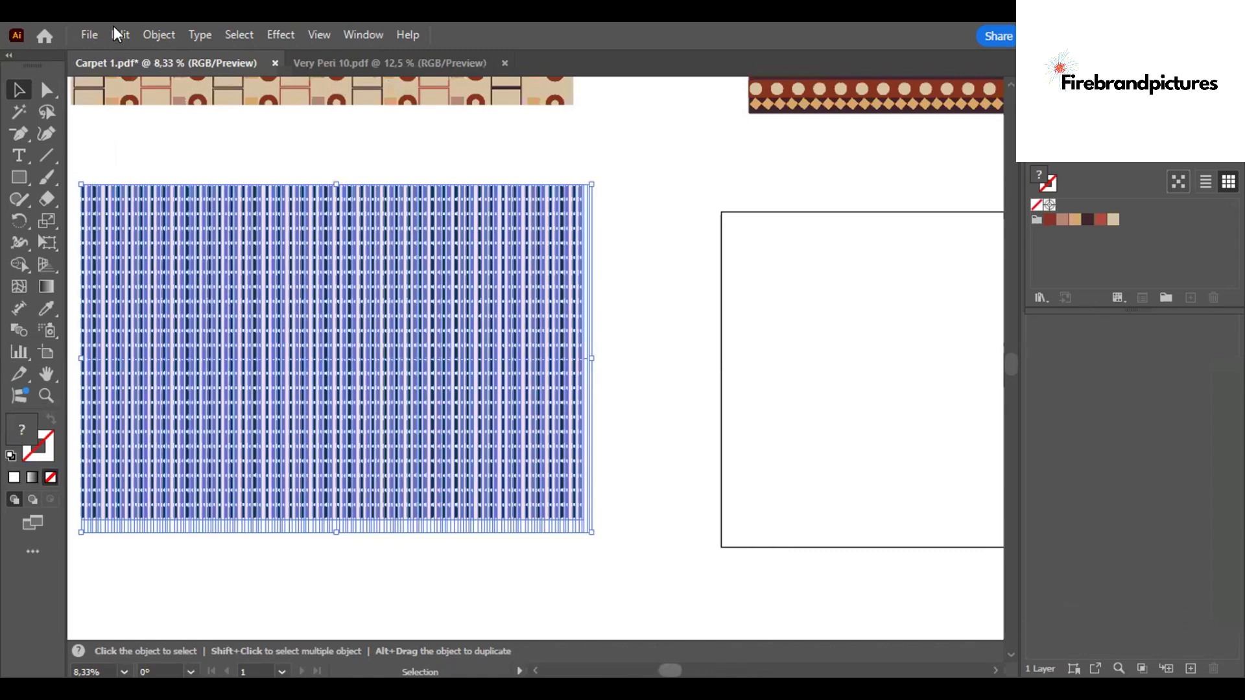
- Recolor the pasted Very Peri 10 pattern by randomly shuffling the garden swatch colors and apply it
left_click(118, 35)
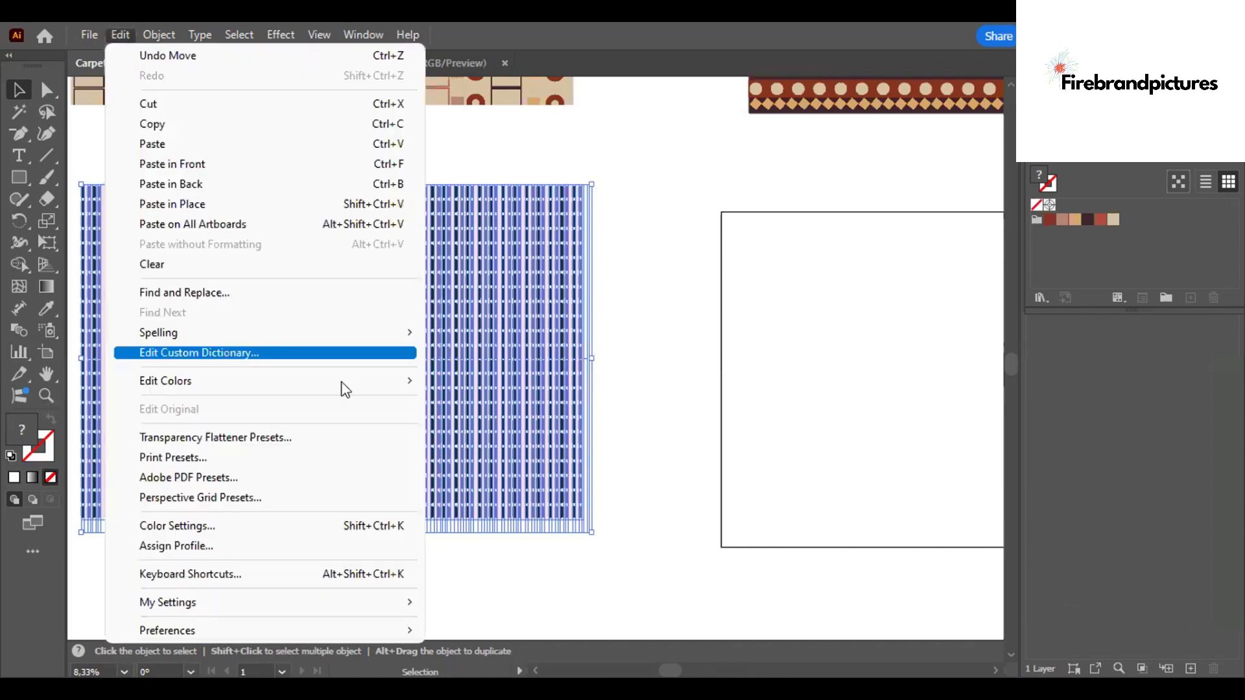
mouse_move(324, 380)
left_click(522, 382)
left_click(880, 387)
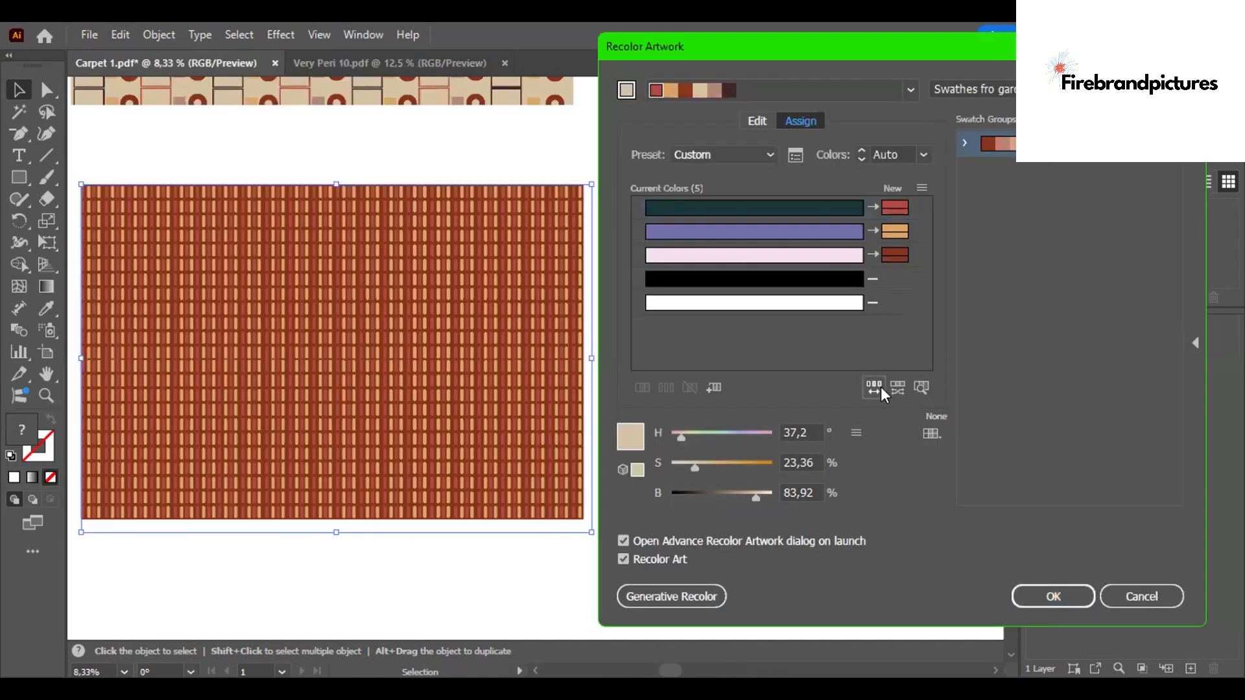
left_click(880, 387)
left_click(881, 387)
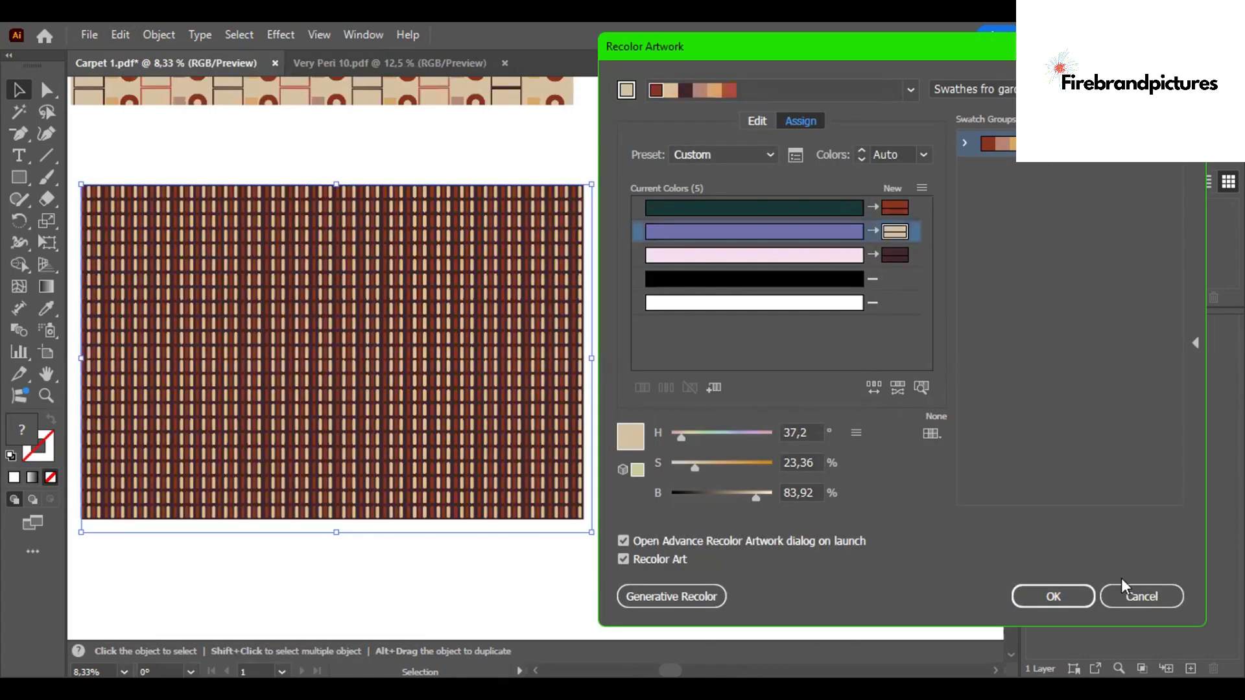
left_click(1128, 592)
key("Return")
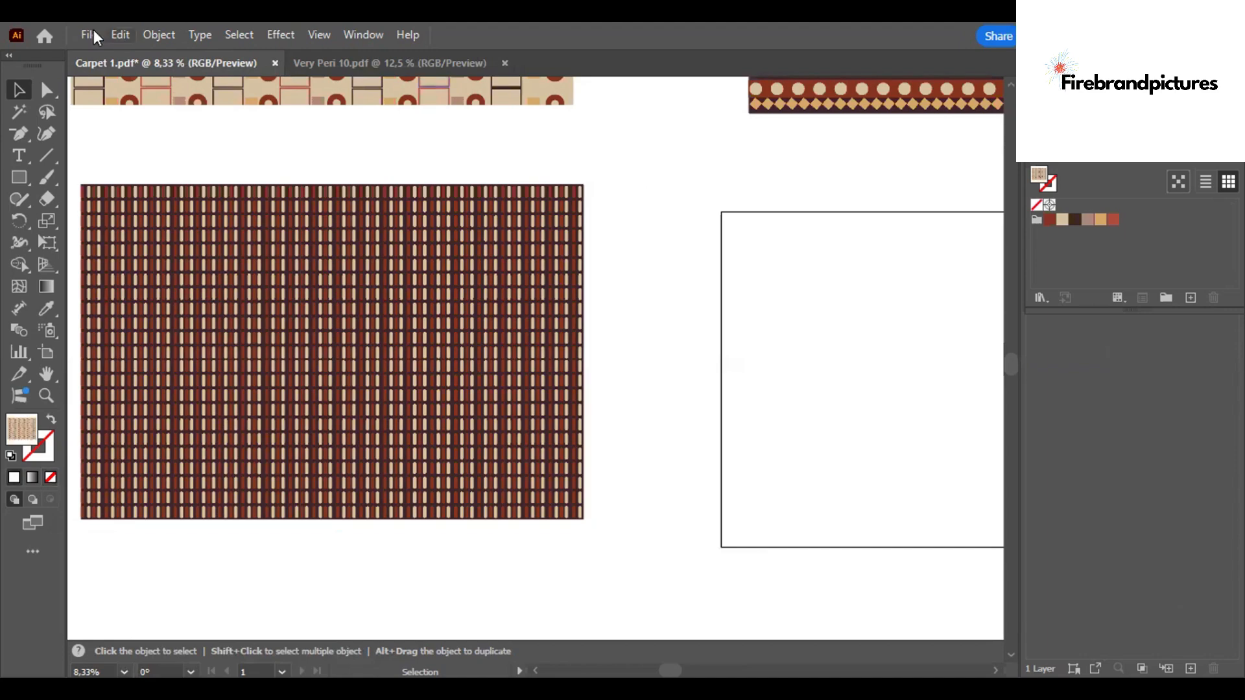
- Open Very Peri 13, copy its whole pattern and paste it into Carpet 1 right of the empty frame
left_click(89, 35)
left_click(162, 91)
double_click(210, 284)
key("ctrl+0")
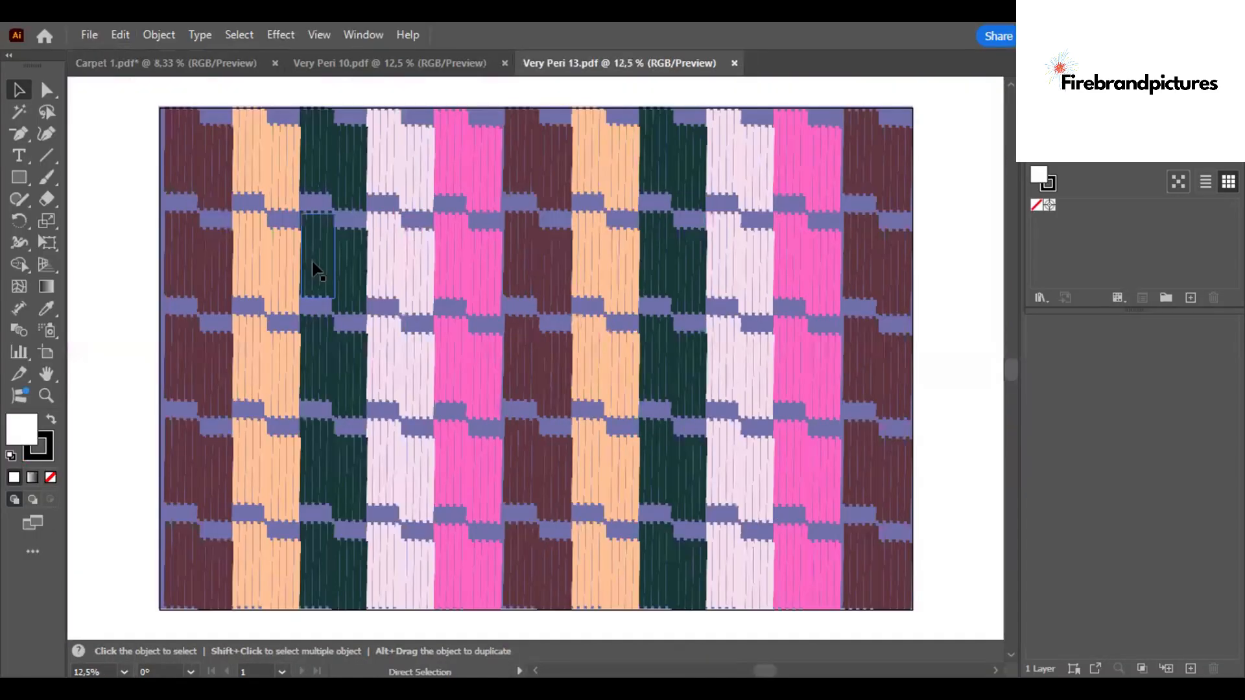
key("ctrl+a")
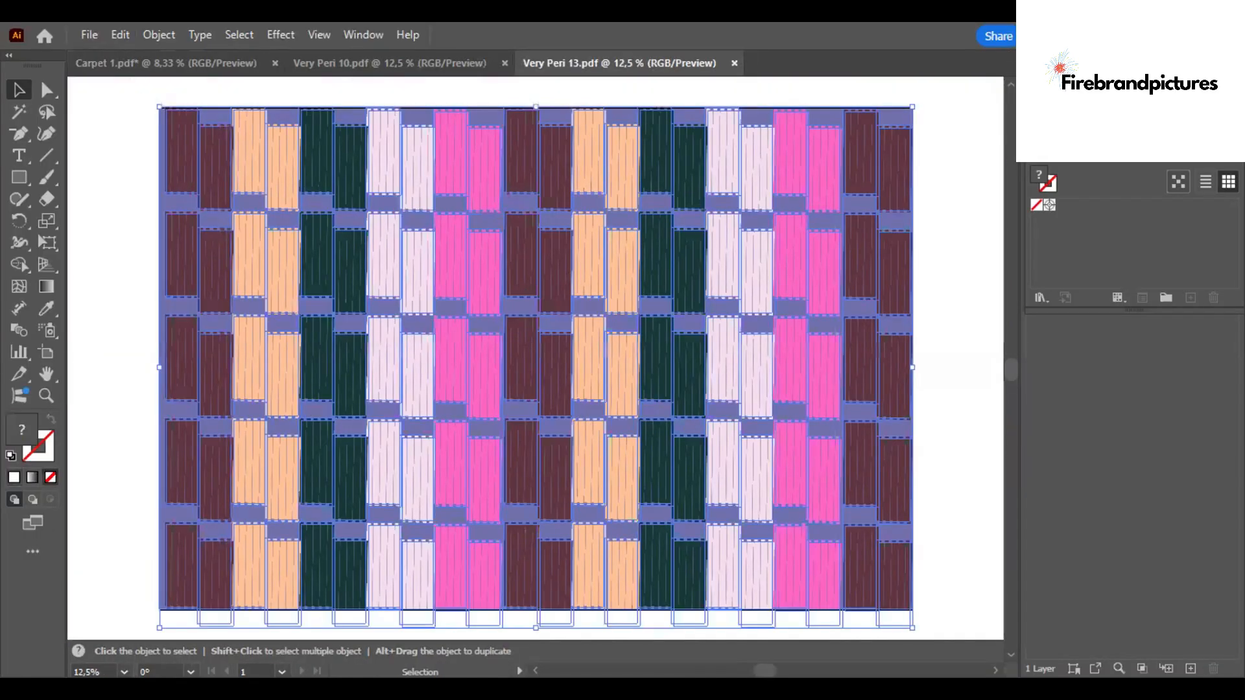
left_click(208, 65)
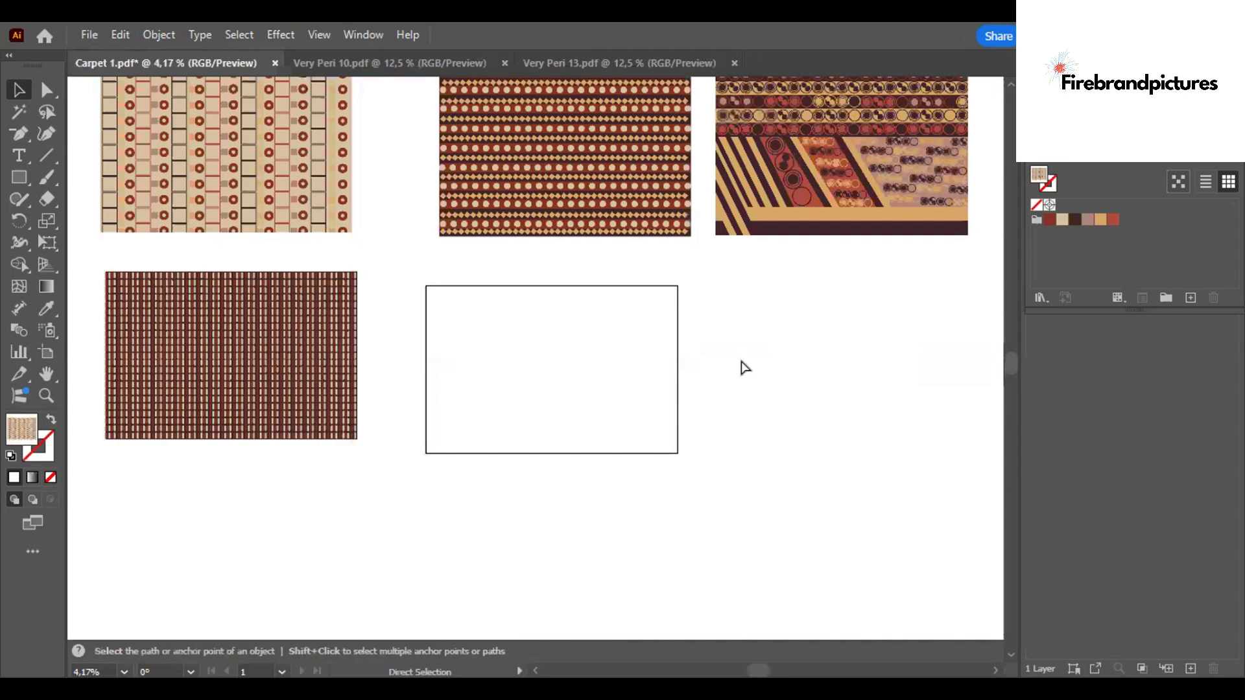
key("ctrl+v")
left_click_drag(535, 373, 826, 364)
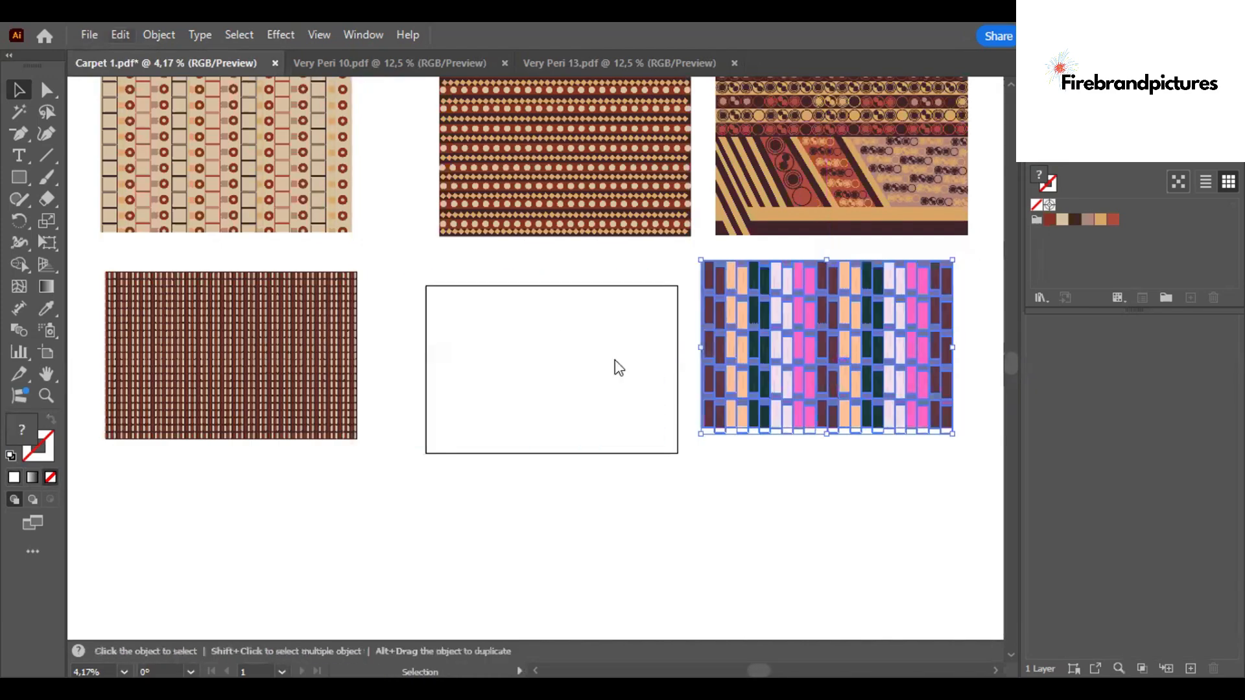
- Recolor the Very Peri 13 pattern by randomly shuffling the garden swatch colors, keeping the swatch group changes
key("alt+e")
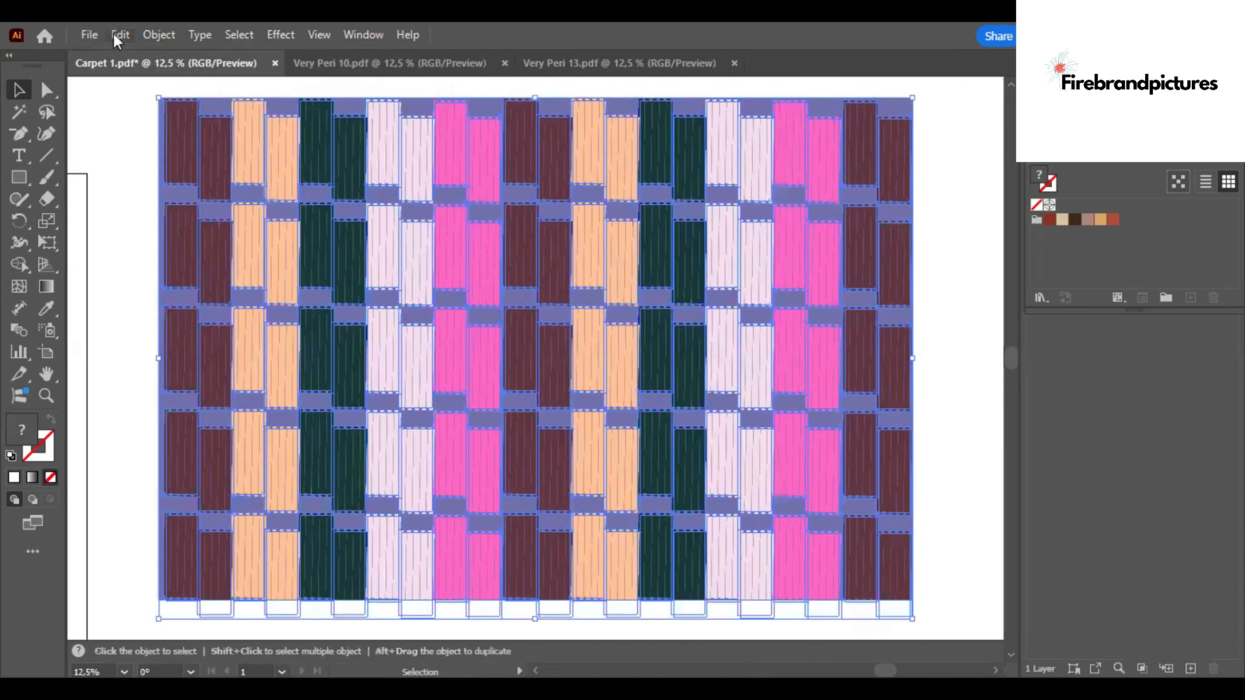
left_click(118, 35)
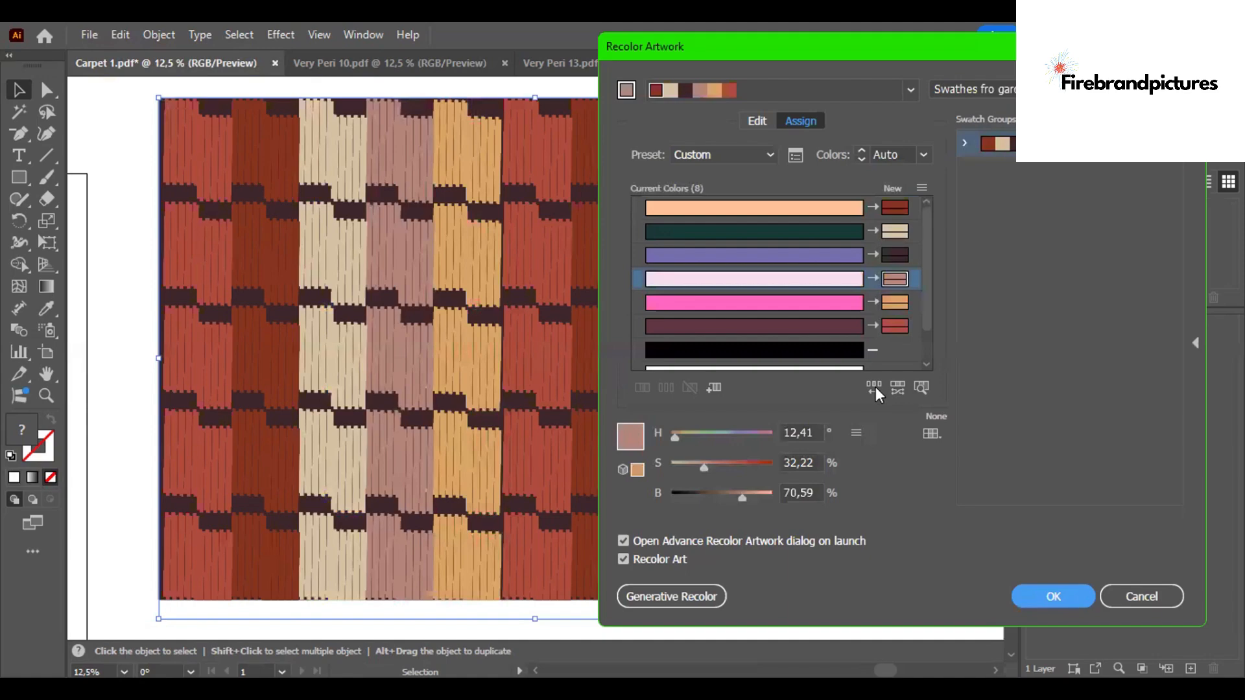
left_click(874, 387)
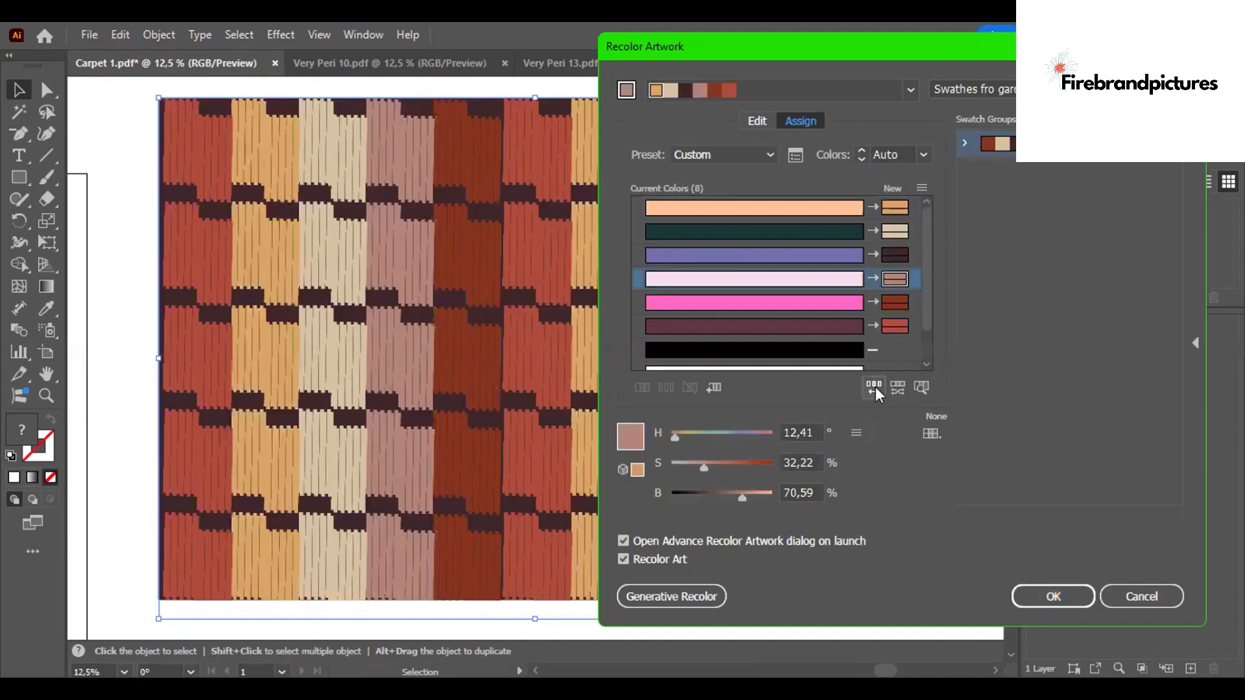
left_click(874, 387)
left_click(874, 387)
left_click(874, 387)
left_click(874, 387)
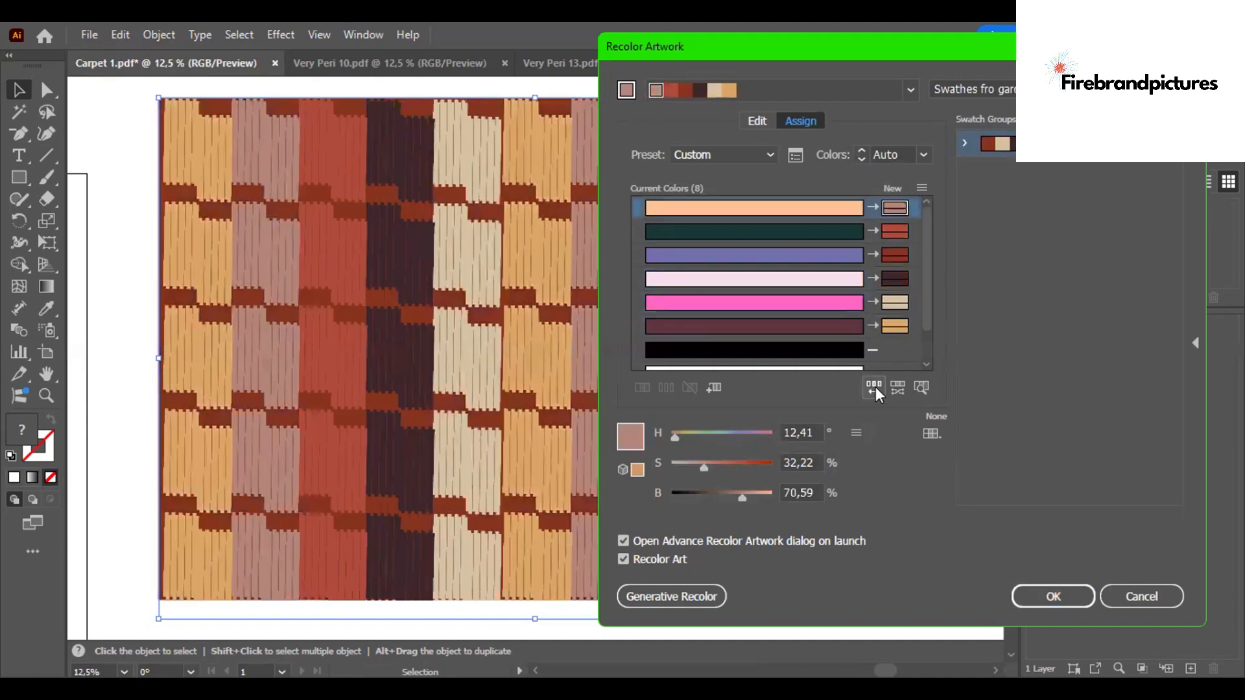
left_click(873, 387)
left_click(1053, 596)
left_click(895, 365)
- Move the dotted-stripes pattern in the top row slightly to the left
scroll(920, 360, "down", 3)
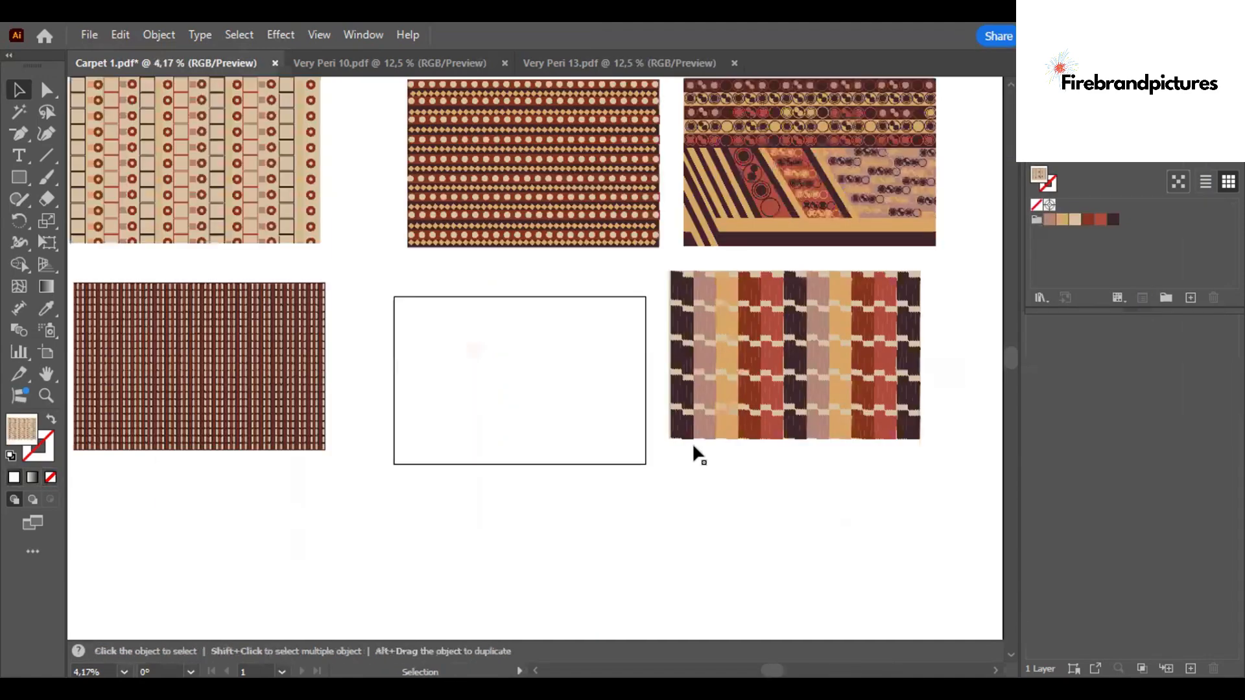
scroll(1006, 352, "up", 3)
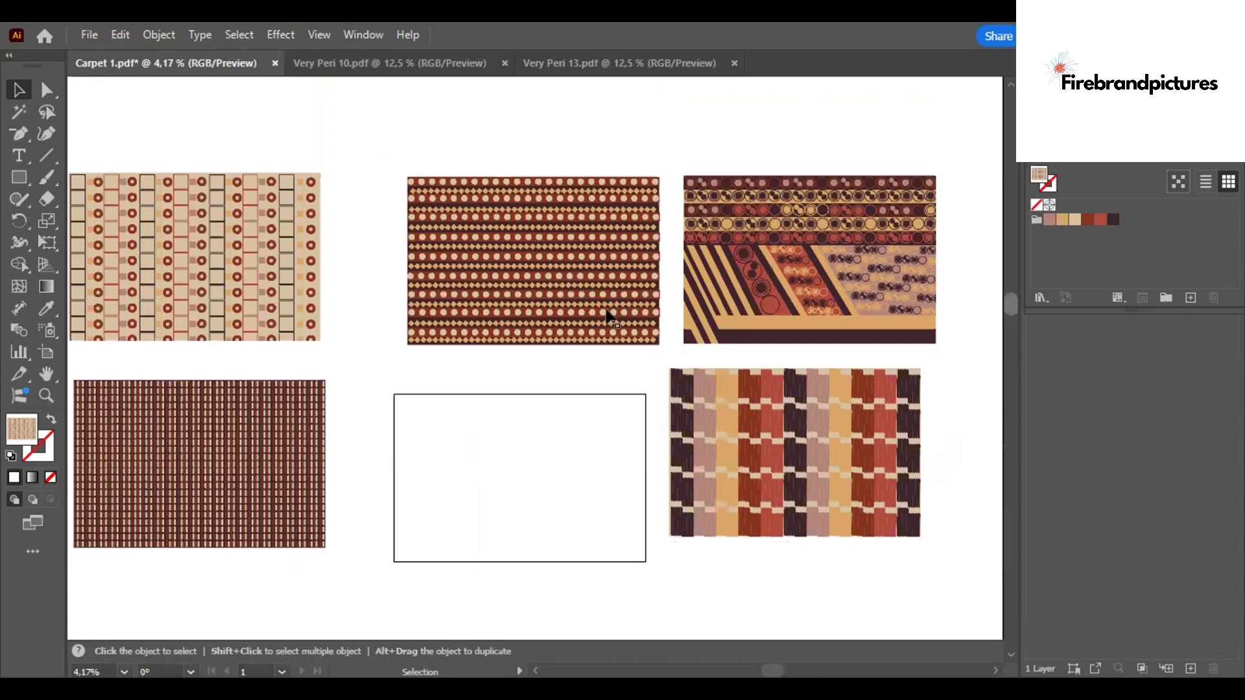
left_click_drag(610, 316, 571, 315)
left_click(595, 370)
- Close Very Peri 10 and bring Very Peri 14's whole pattern into Carpet 1 below the other patterns
left_click(85, 35)
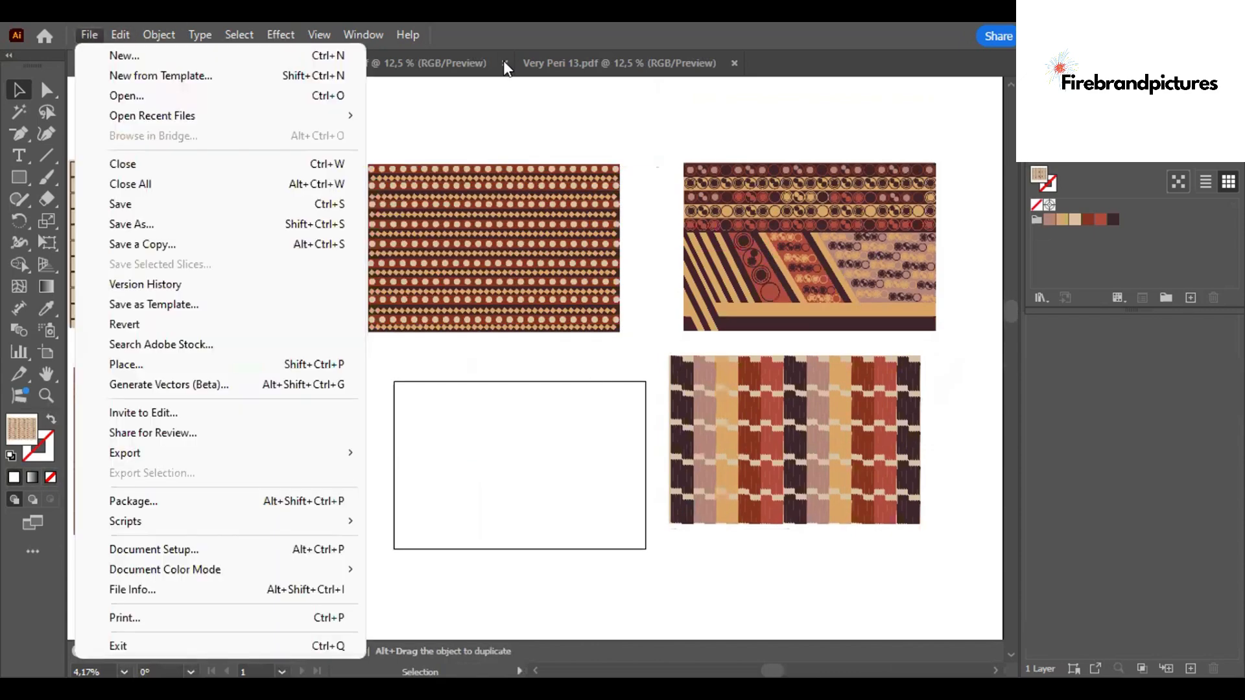
left_click(504, 63)
left_click(504, 62)
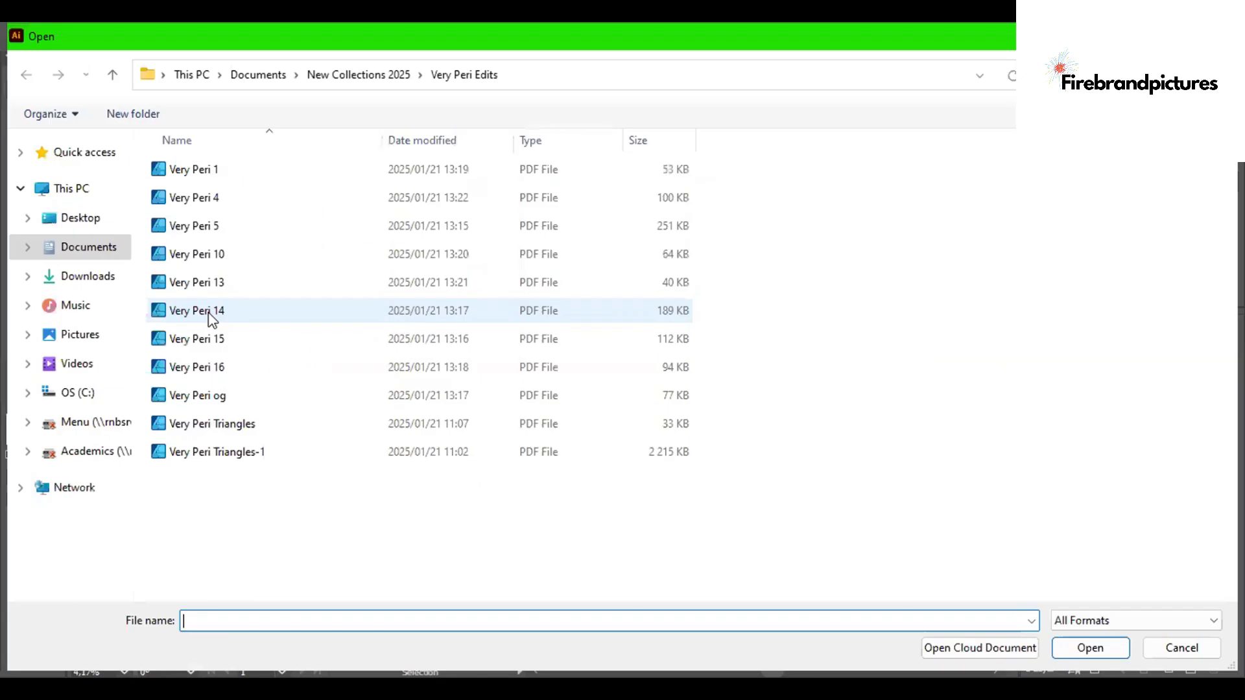
key("ctrl+o")
double_click(207, 314)
key("ctrl+0")
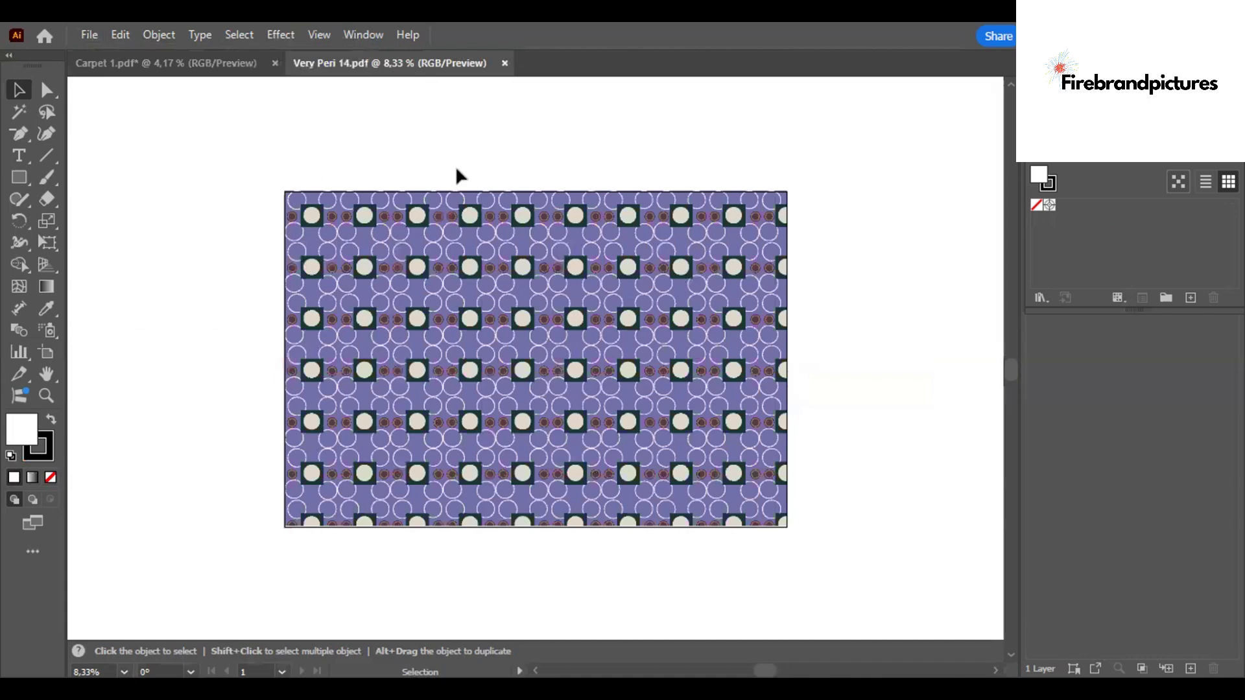
key("ctrl+a")
key("ctrl+c")
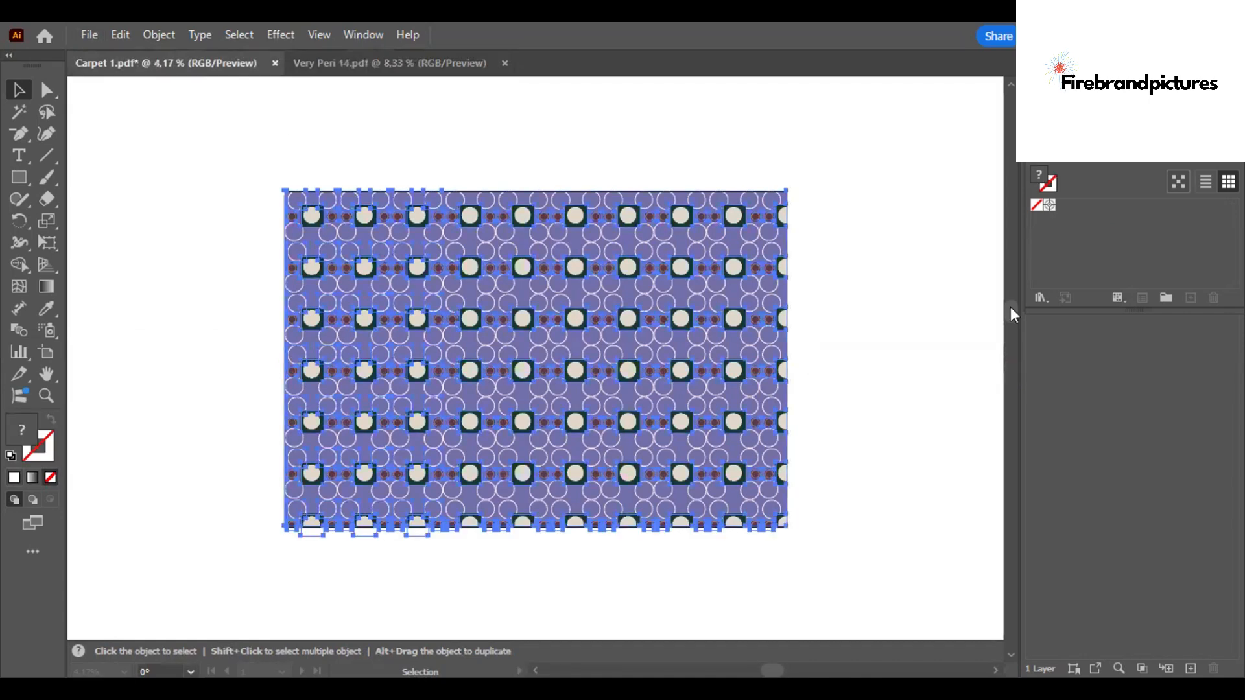
key("ctrl+Tab")
key("ctrl+v")
left_click_drag(481, 350, 144, 514)
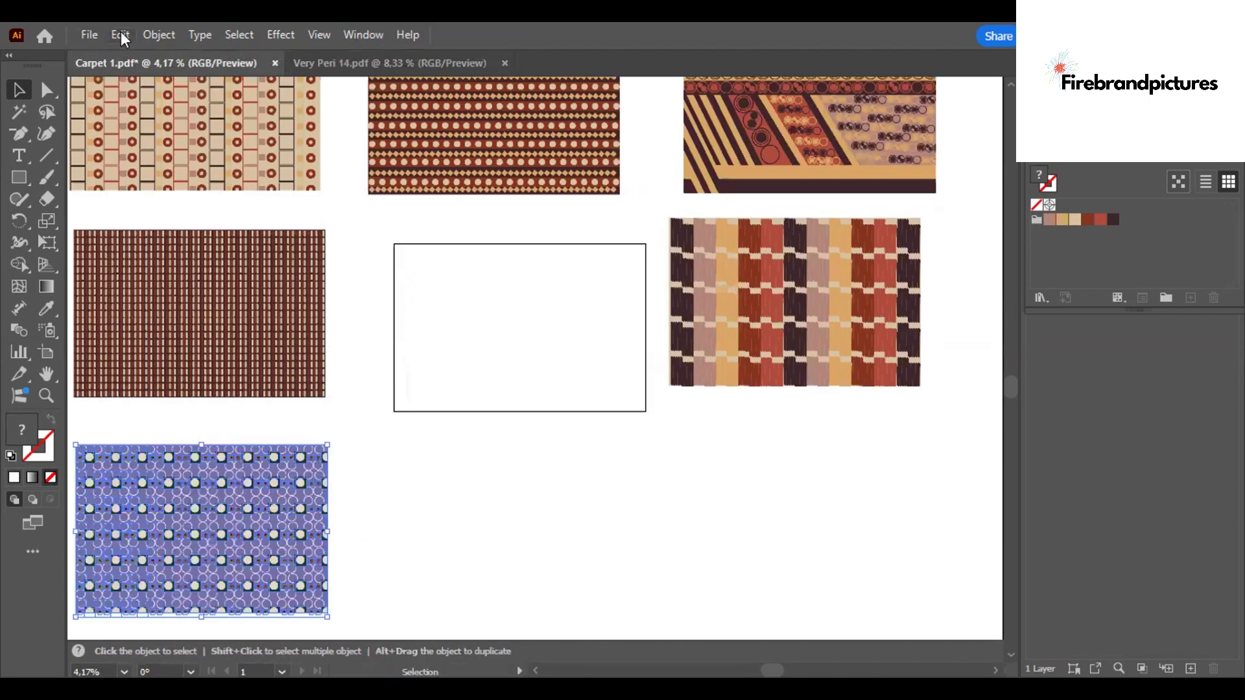
- Recolor the Very Peri 14 pattern by randomly shuffling the garden swatch colors several times and apply it
left_click(120, 35)
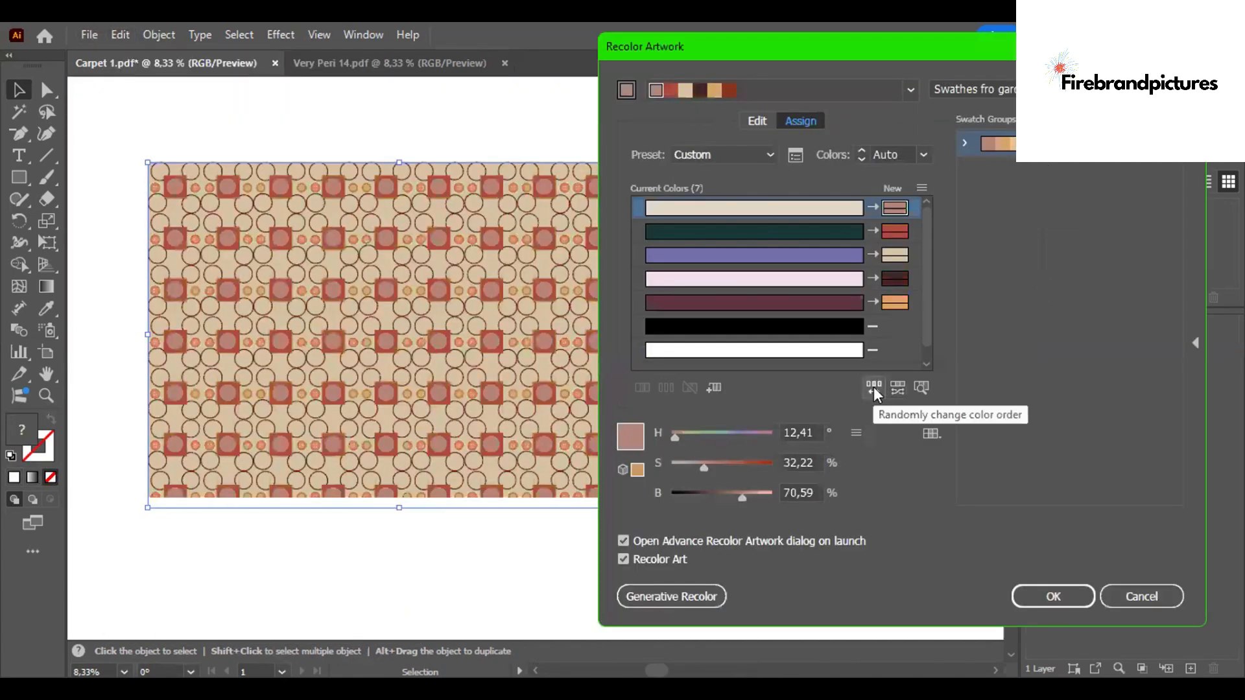
left_click(873, 387)
left_click(873, 387)
left_click(874, 386)
left_click(874, 387)
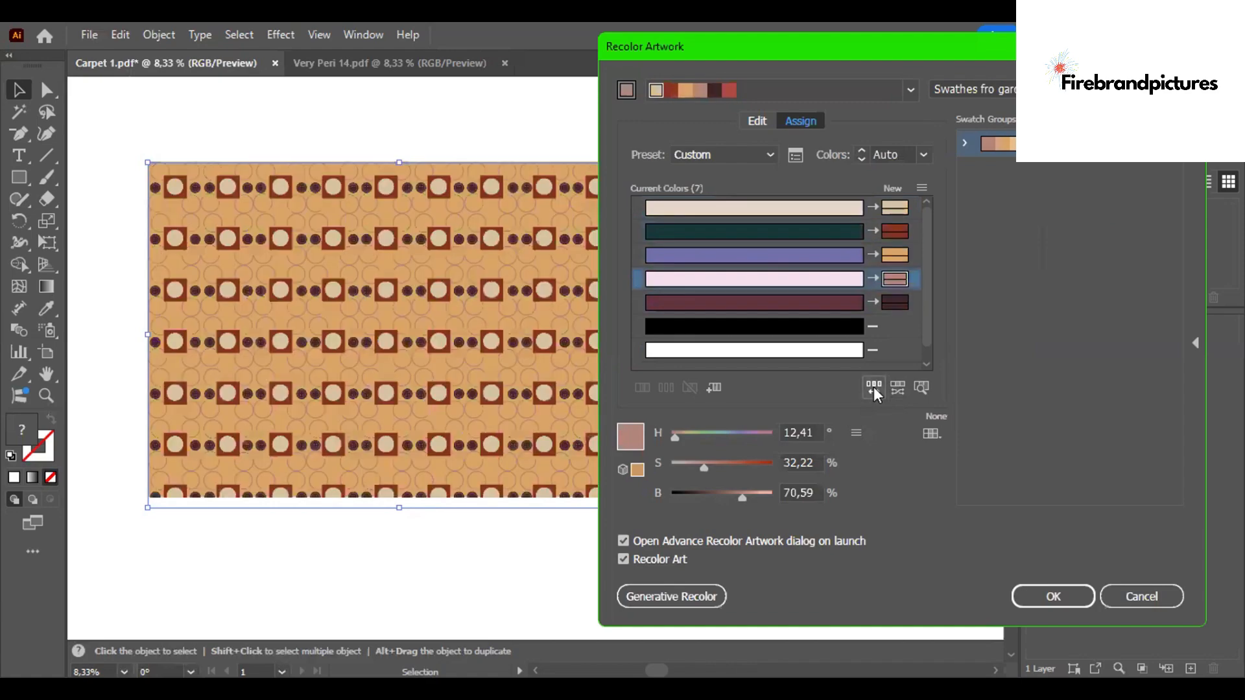
left_click(874, 386)
left_click(873, 387)
key("Return")
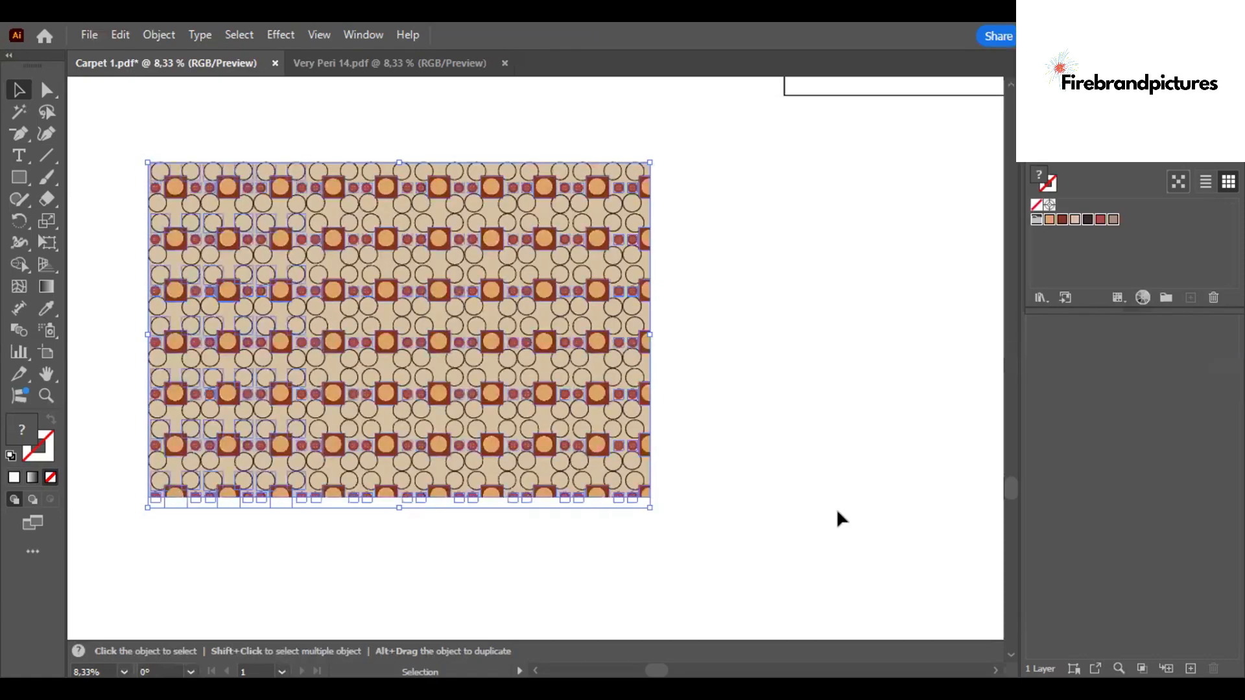
- Deselect the pattern, zoom out and close the Very Peri 14 document
left_click(835, 508)
key("a")
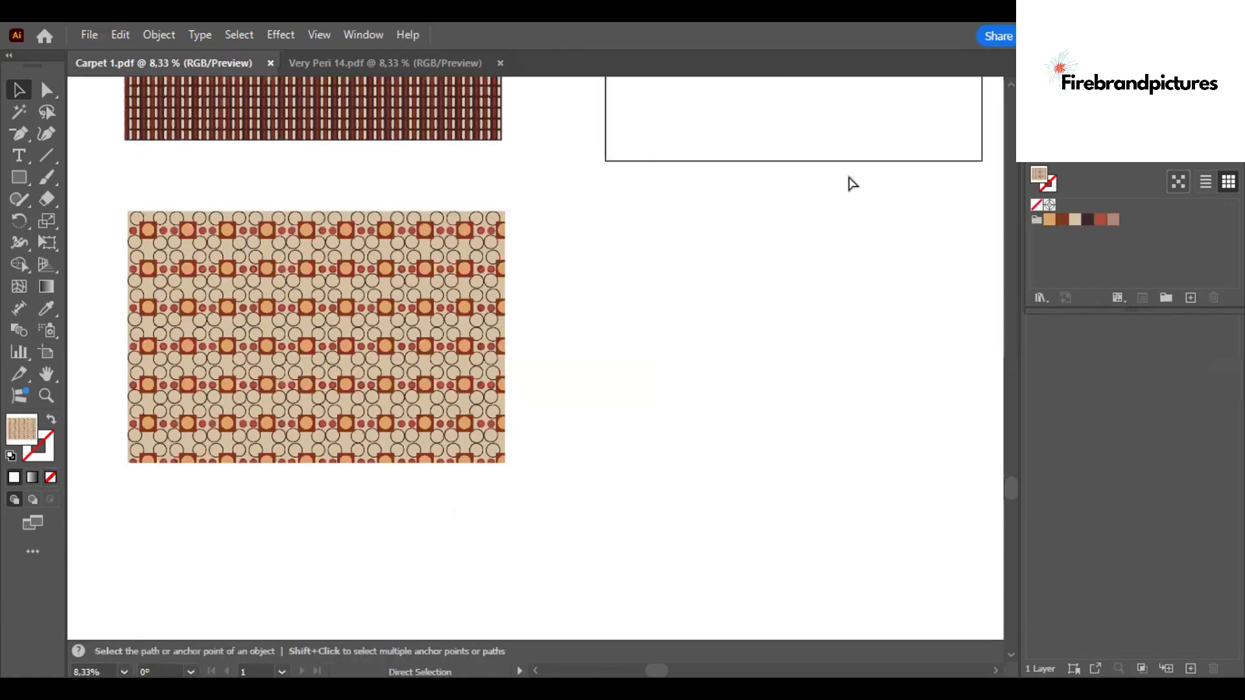
key("ctrl+minus")
key("v")
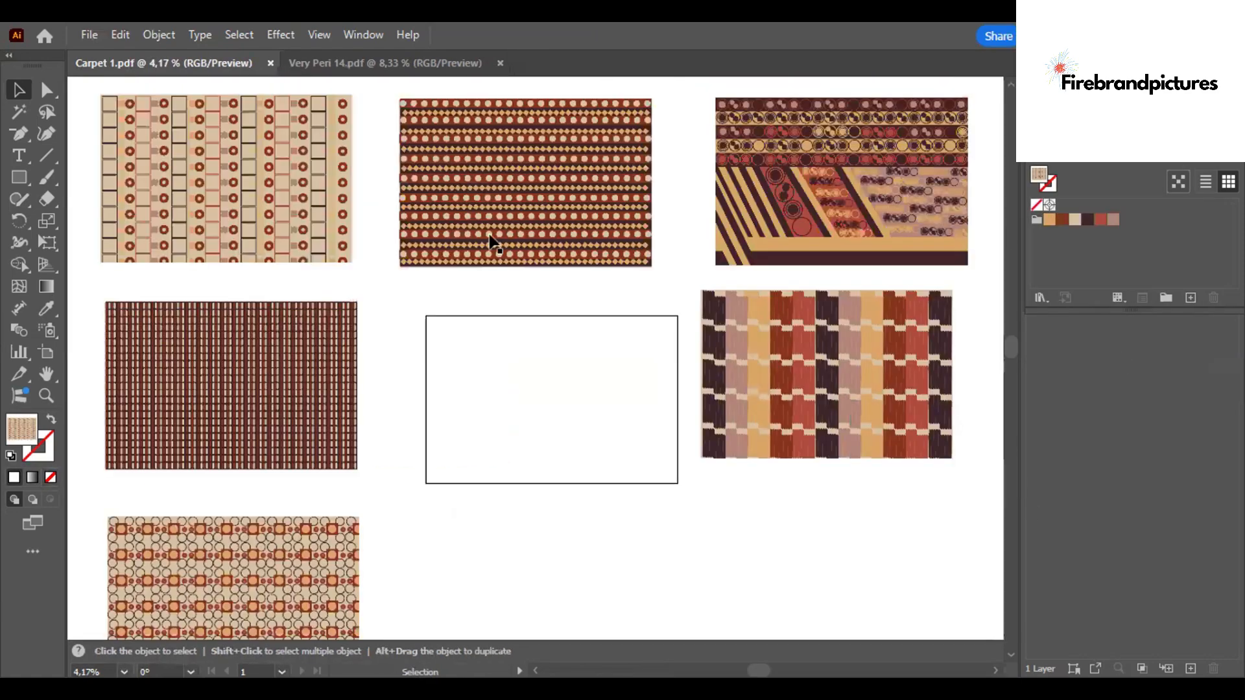
left_click(500, 63)
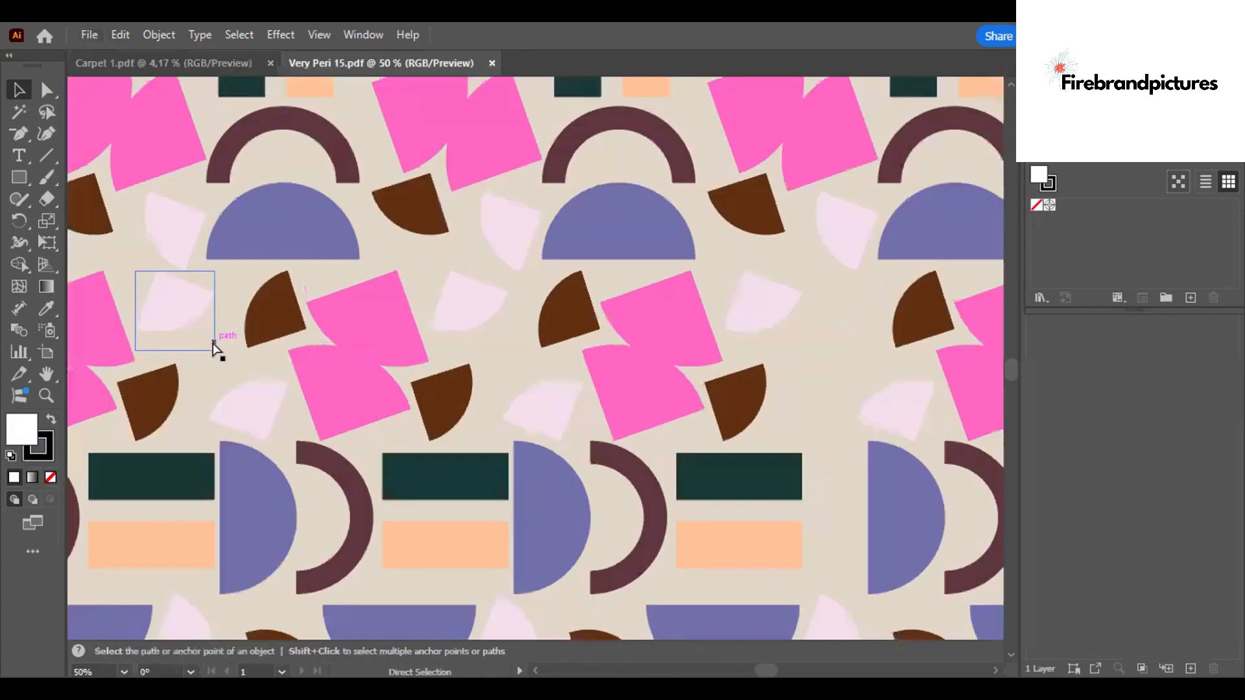
- Open Very Peri 15, copy its whole pattern and paste it into Carpet 1 below the empty frame
key("ctrl+0")
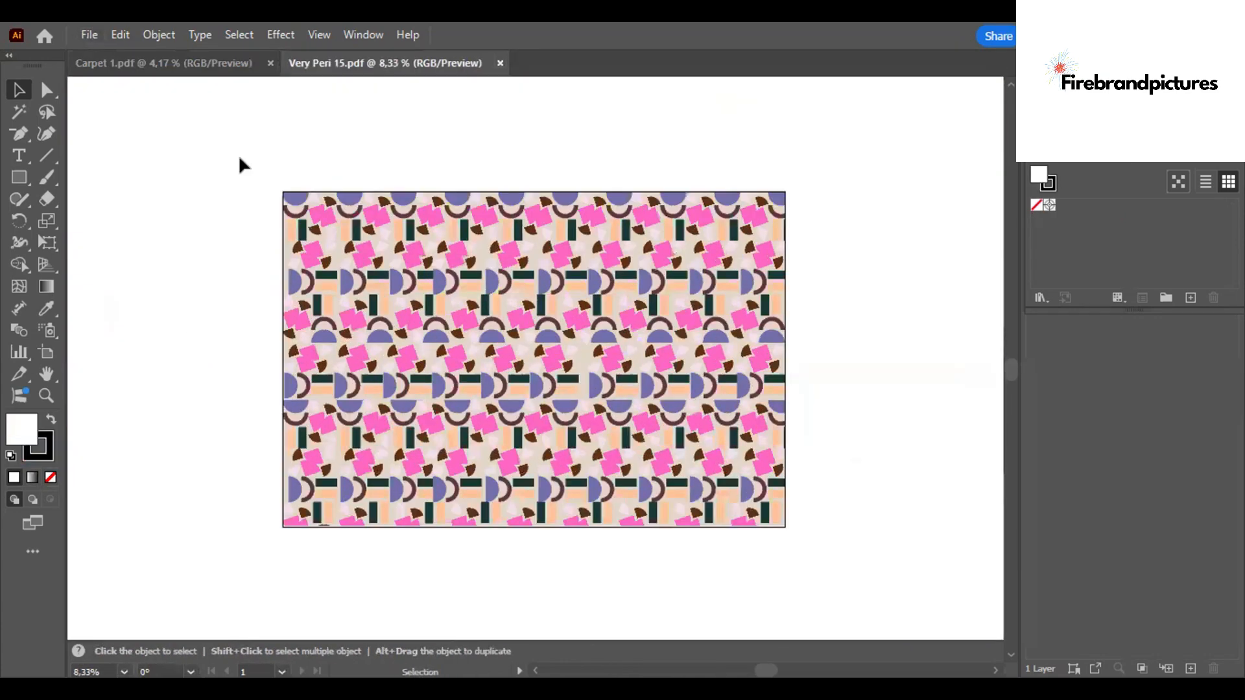
left_click_drag(239, 154, 783, 503)
key("a")
key("ctrl+c")
key("ctrl+Tab")
scroll(1006, 368, "down", 2)
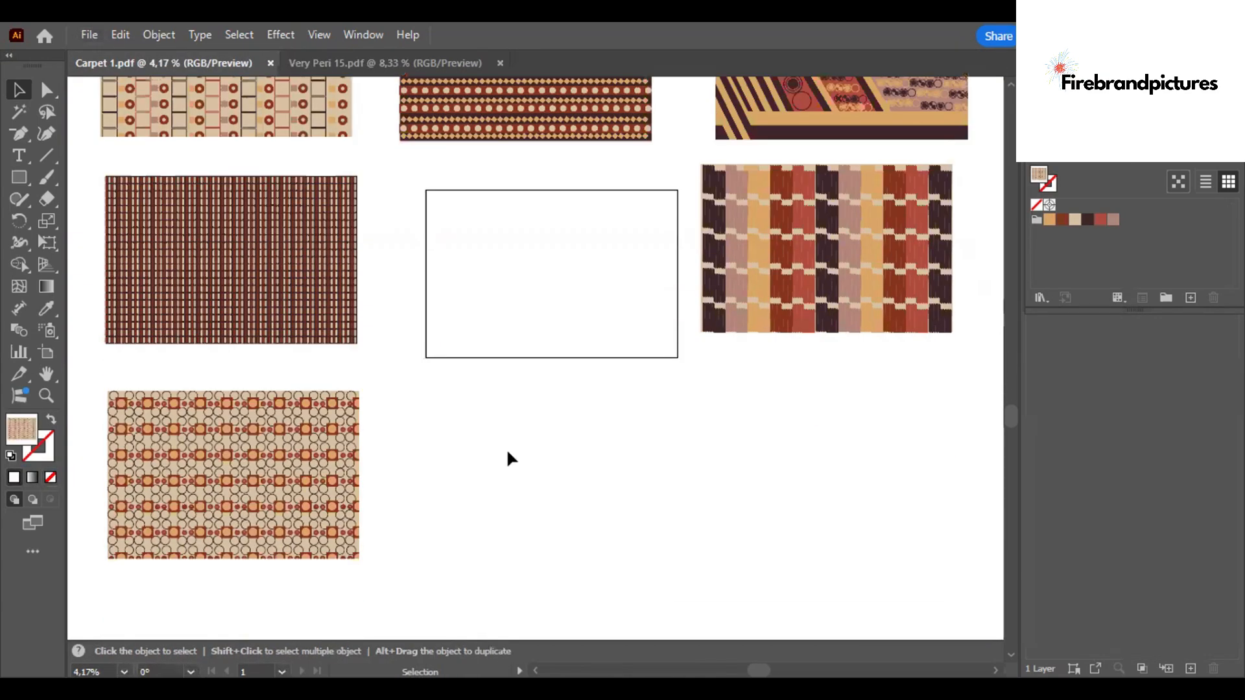
key("ctrl+v")
key("v")
left_click_drag(504, 369, 531, 509)
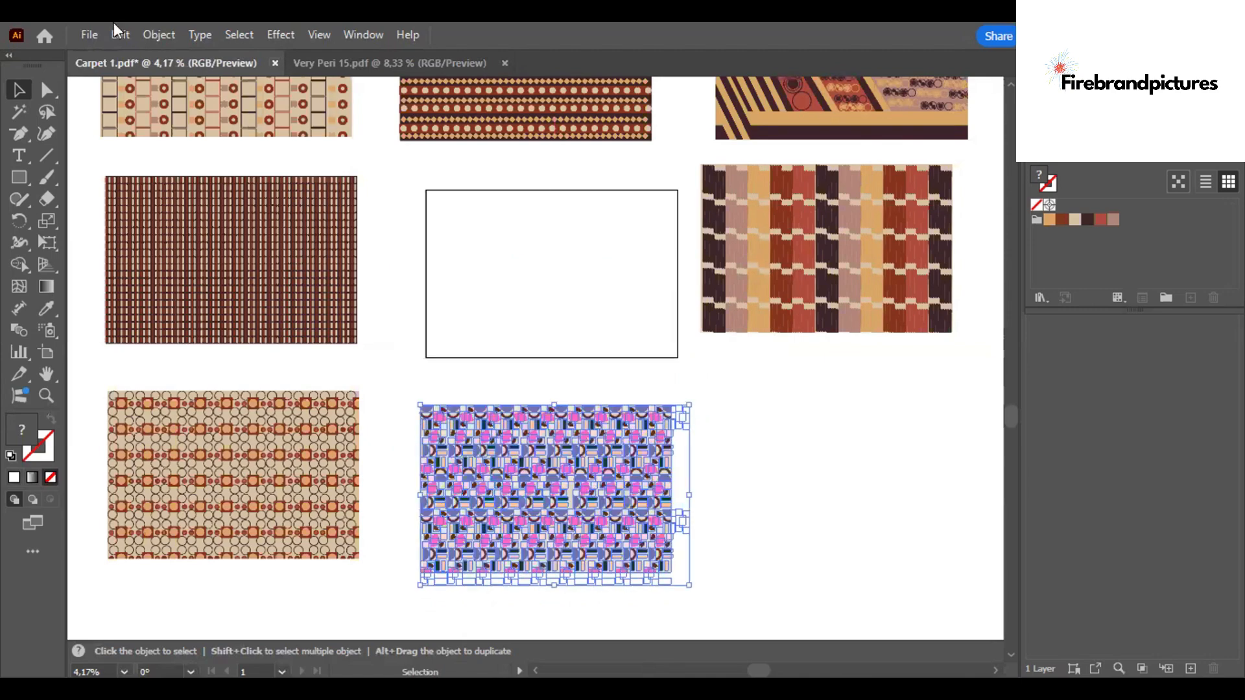
- Recolor the Very Peri 15 pattern by randomly shuffling the garden swatch colors and apply it
left_click(118, 32)
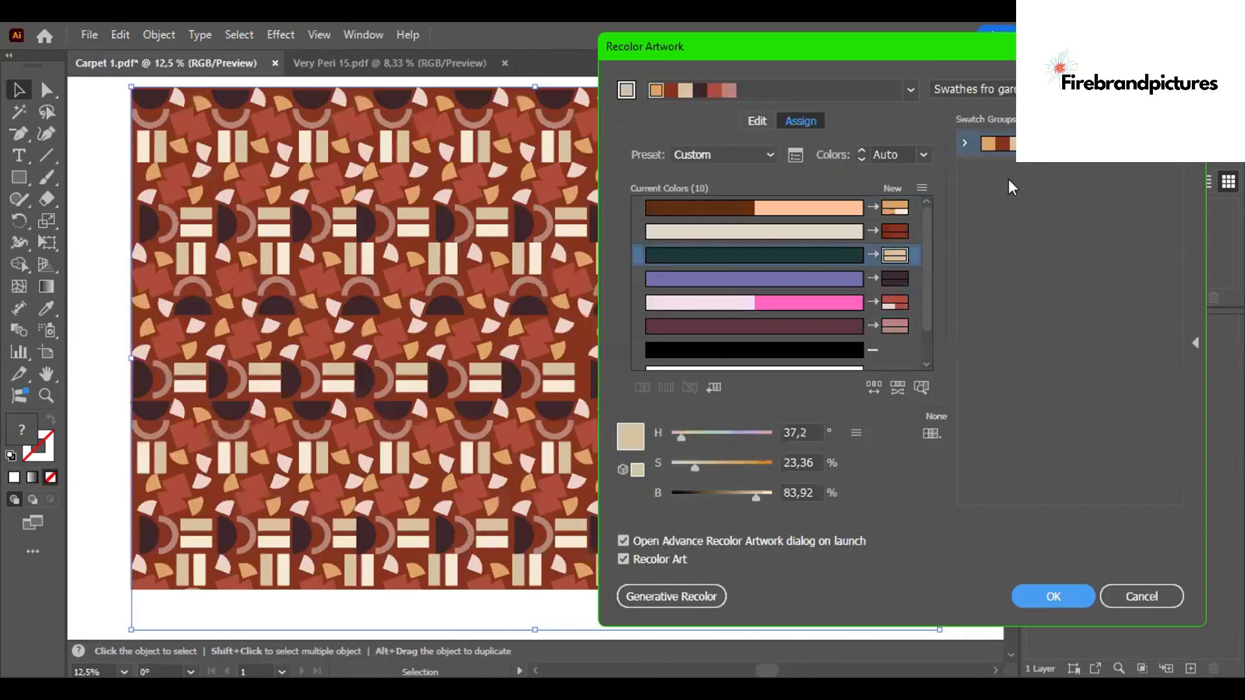
left_click(874, 389)
left_click(1054, 595)
left_click(891, 367)
left_click(960, 310)
key("ctrl+minus")
key("ctrl+minus")
key("ctrl+minus")
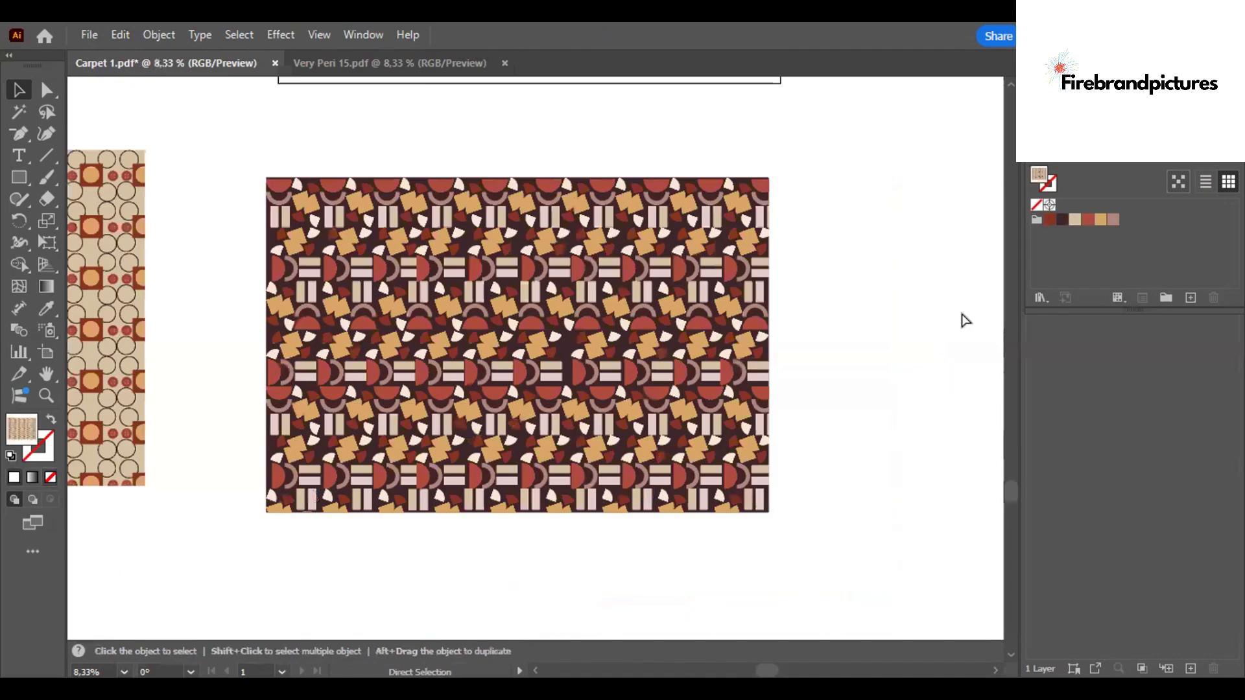
- Open Very Peri 16, copy its whole pattern and paste it into Carpet 1 right of the Very Peri 15 pattern
left_click(89, 34)
key("ctrl+o")
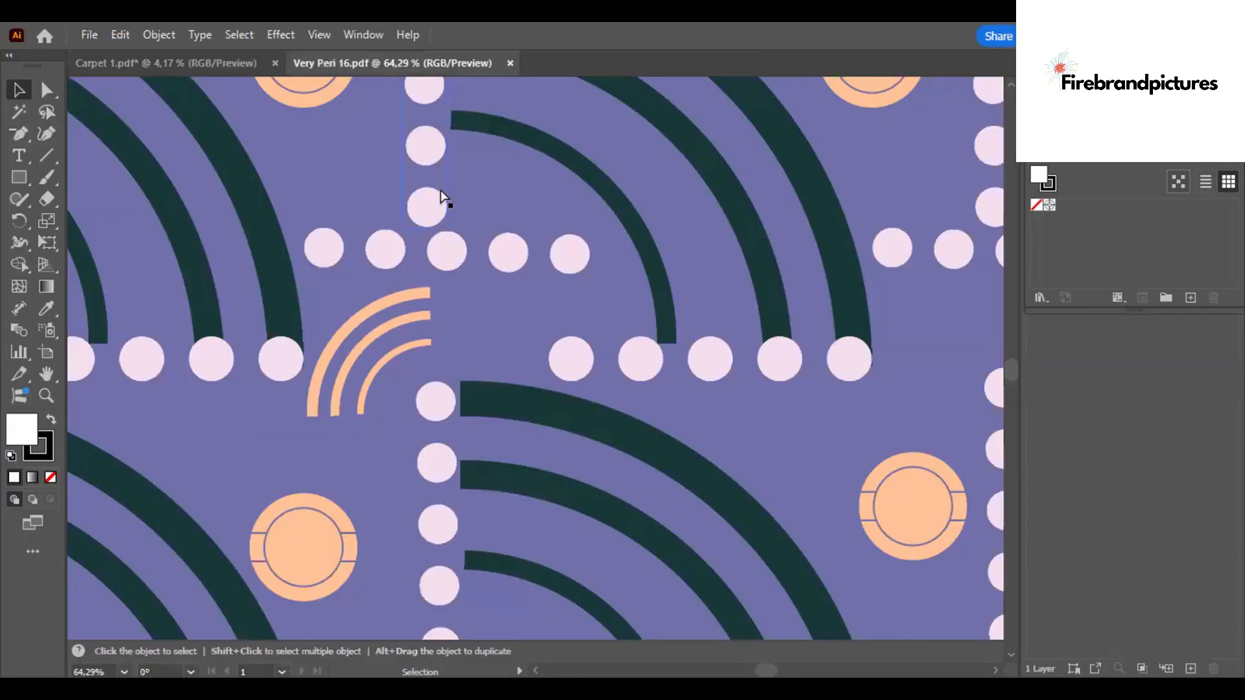
key("ctrl+minus")
key("ctrl+minus")
key("ctrl+minus")
key("ctrl+minus")
key("ctrl+minus")
key("ctrl+minus")
key("ctrl+minus")
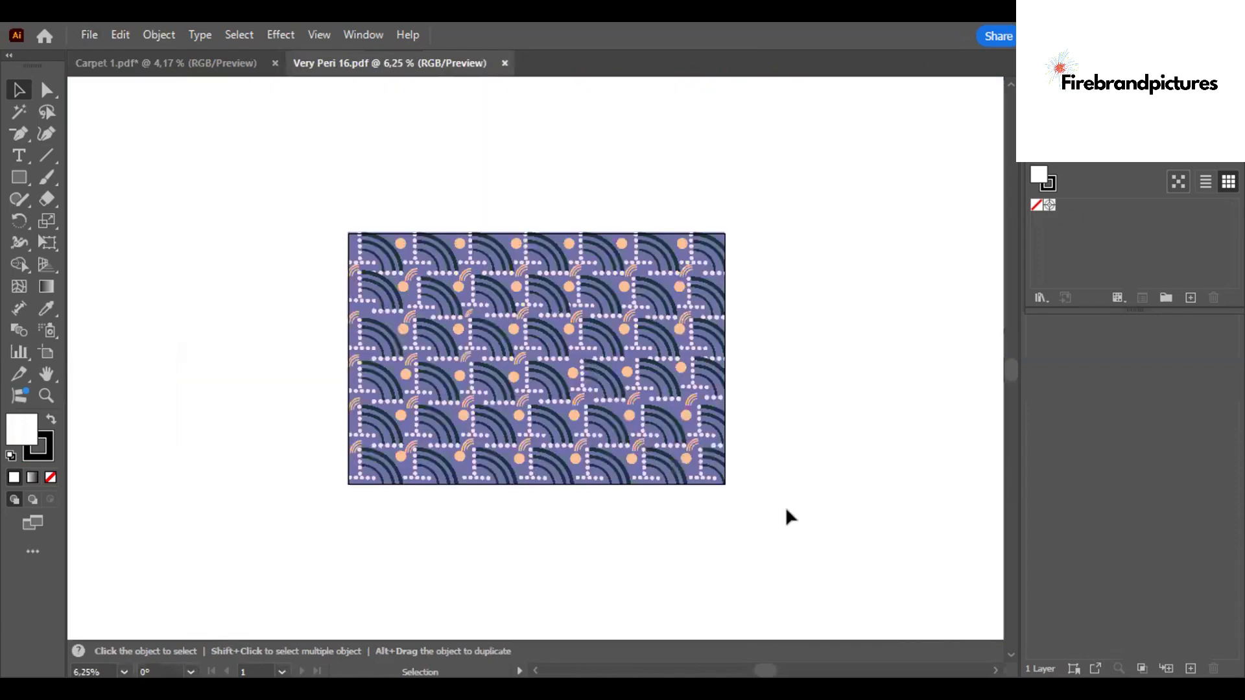
key("ctrl+a")
key("ctrl+c")
left_click(166, 63)
key("ctrl+v")
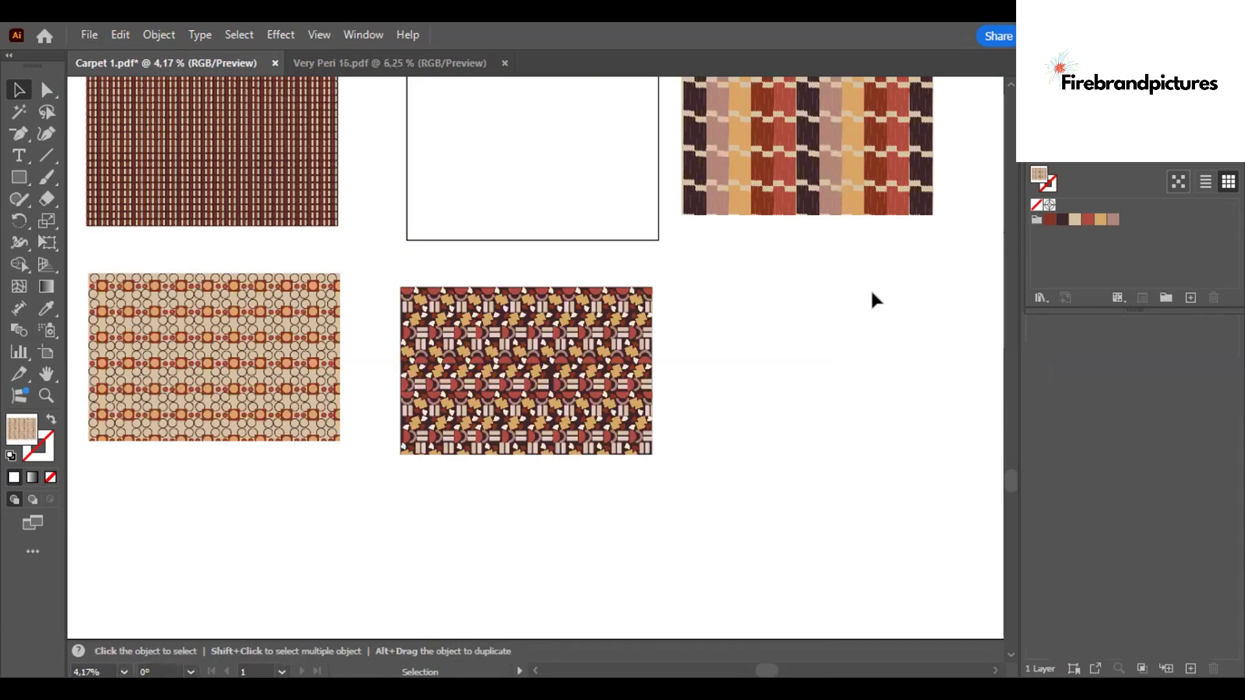
left_click_drag(524, 360, 799, 358)
- Recolor the Very Peri 16 pattern with the garden swatch colors, apply it and deselect
key("ctrl+plus")
key("ctrl+plus")
key("ctrl+plus")
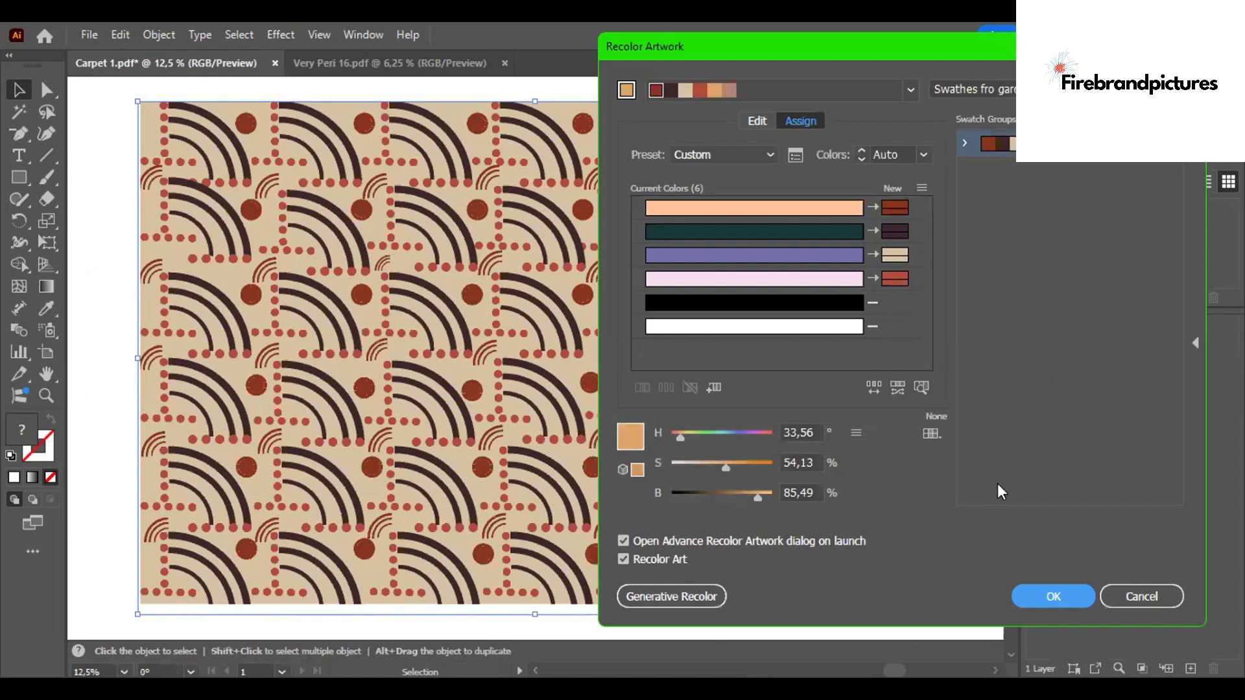
key("Return")
key("ctrl+shift+a")
key("ctrl+plus")
key("ctrl+plus")
key("ctrl+plus")
key("ctrl+minus")
key("ctrl+minus")
key("ctrl+minus")
key("ctrl+minus")
key("ctrl+minus")
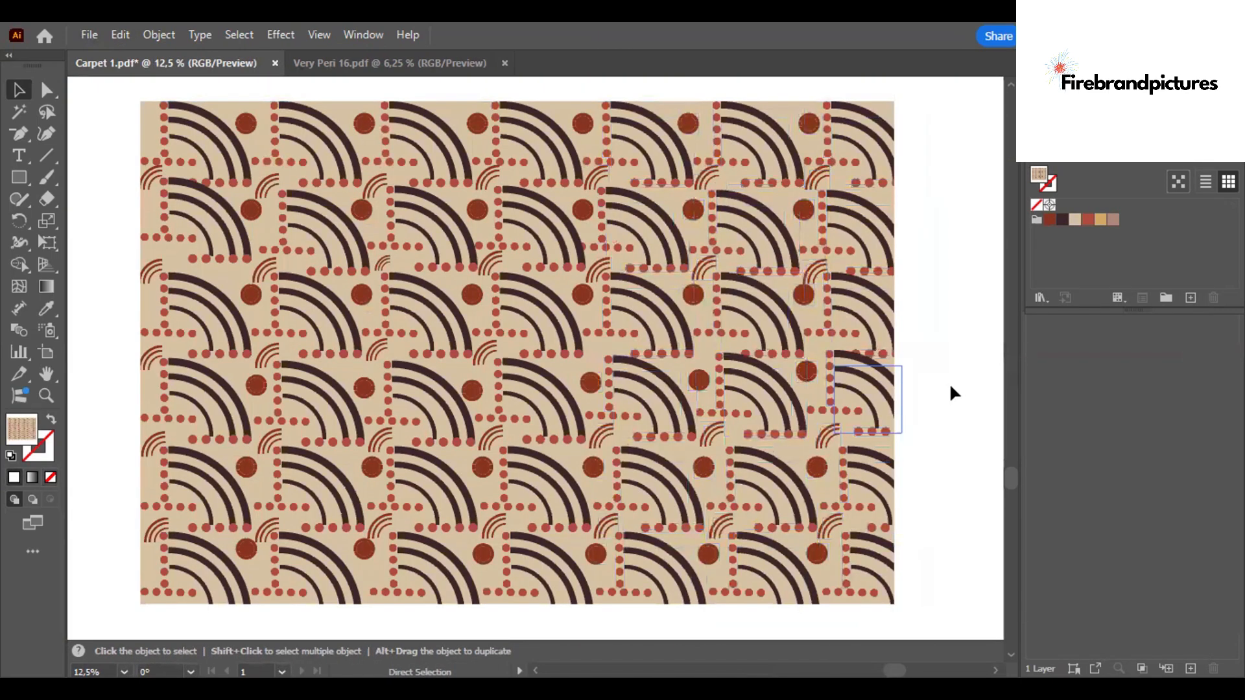
key("ctrl+minus")
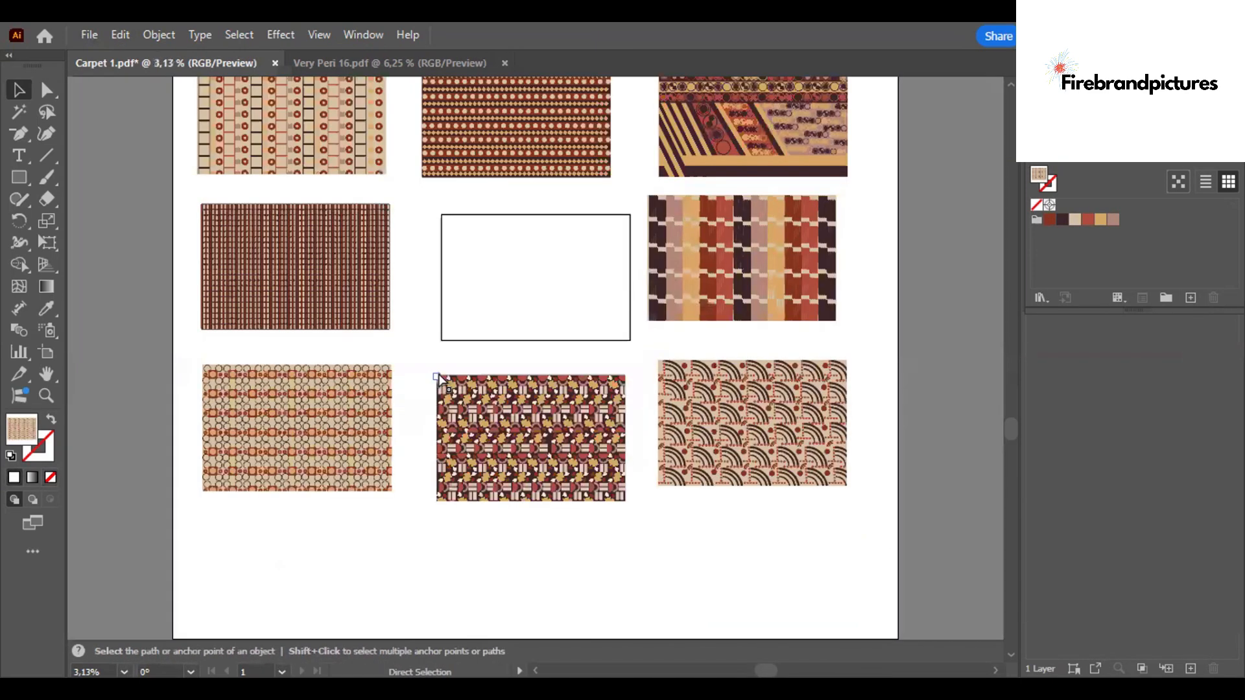
- Open the Very Peri og document from the recent files
key("v")
key("ctrl+plus")
scroll(1012, 311, "up", 2)
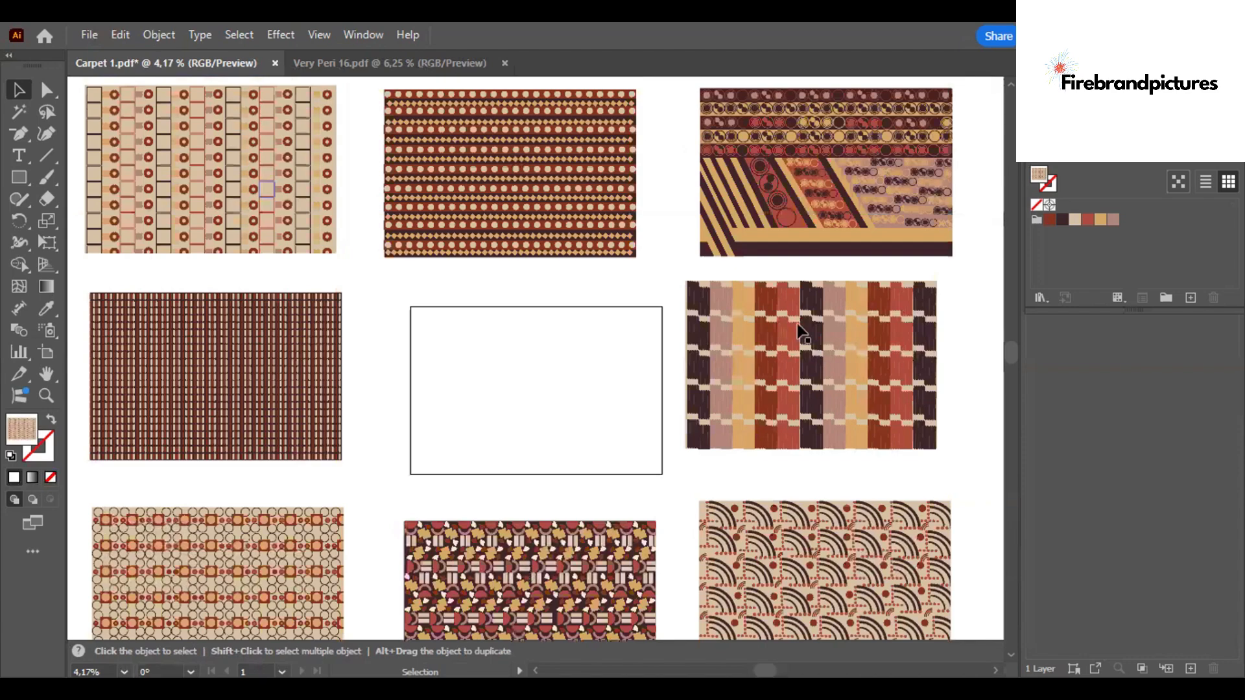
left_click(90, 35)
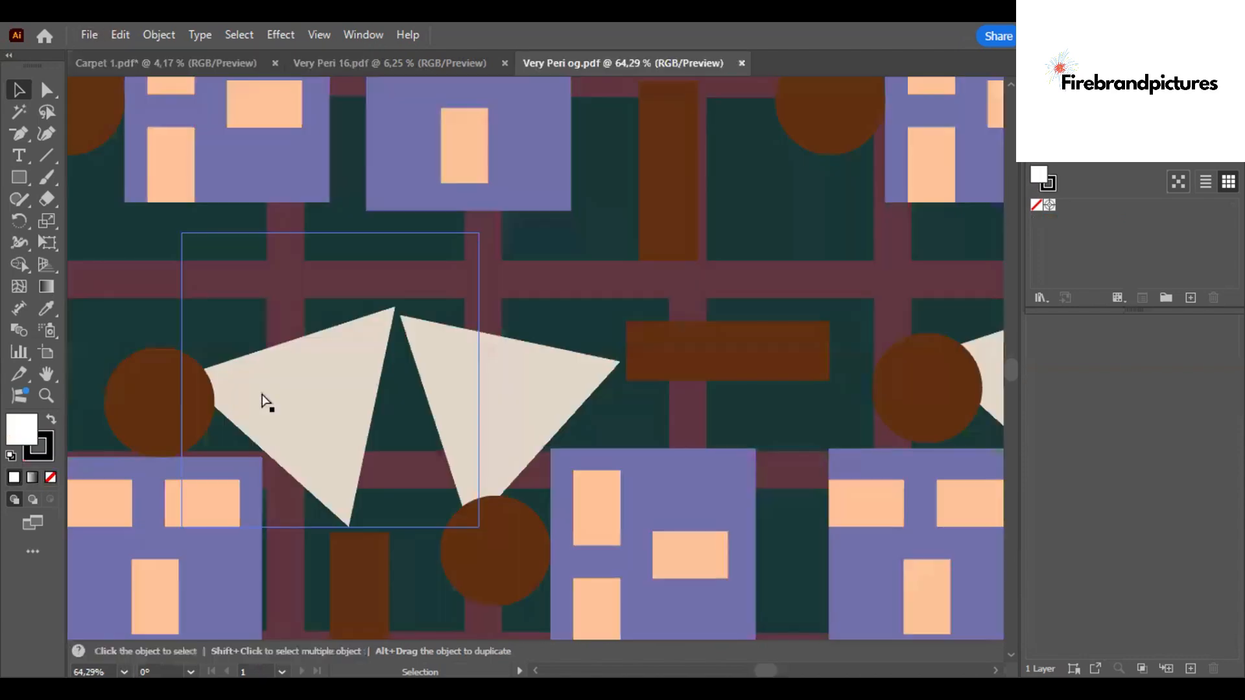
key("ctrl+0")
key("ctrl+plus")
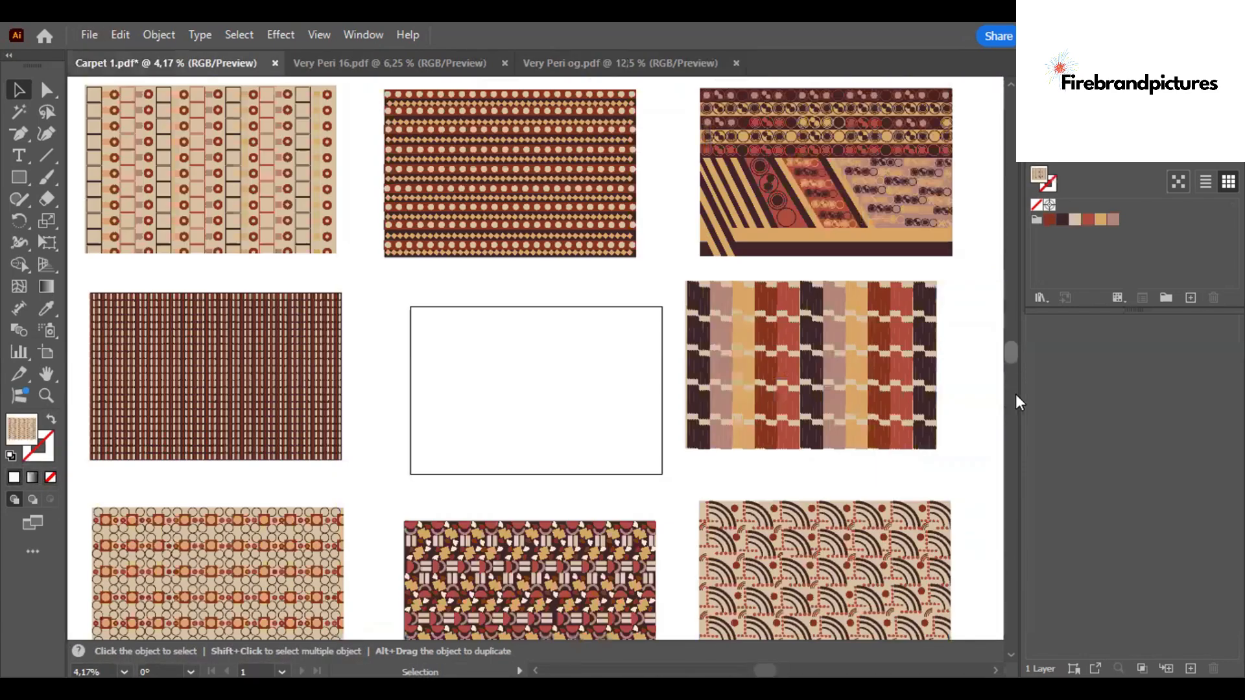
scroll(230, 453, "down", 5)
left_click_drag(516, 350, 278, 417)
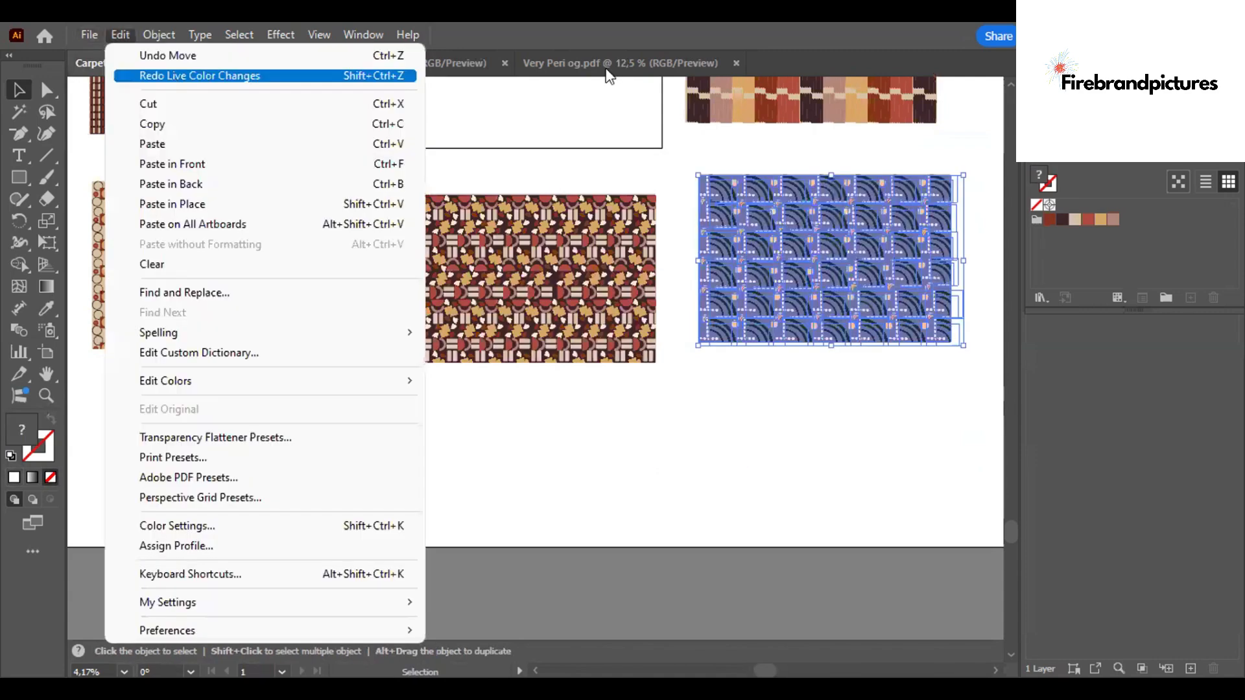
- Copy Very Peri og's whole pattern and paste it into Carpet 1 below the Very Peri 14 pattern
left_click(606, 70)
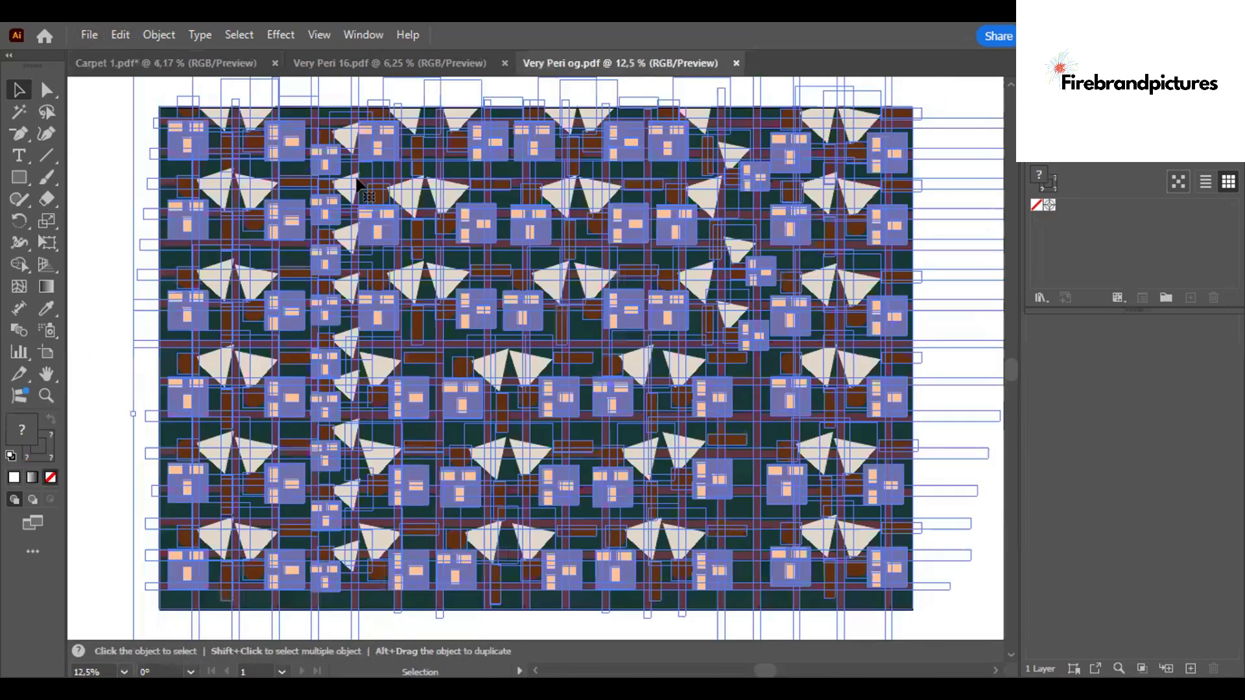
left_click(123, 64)
left_click(154, 412)
key("ctrl+v")
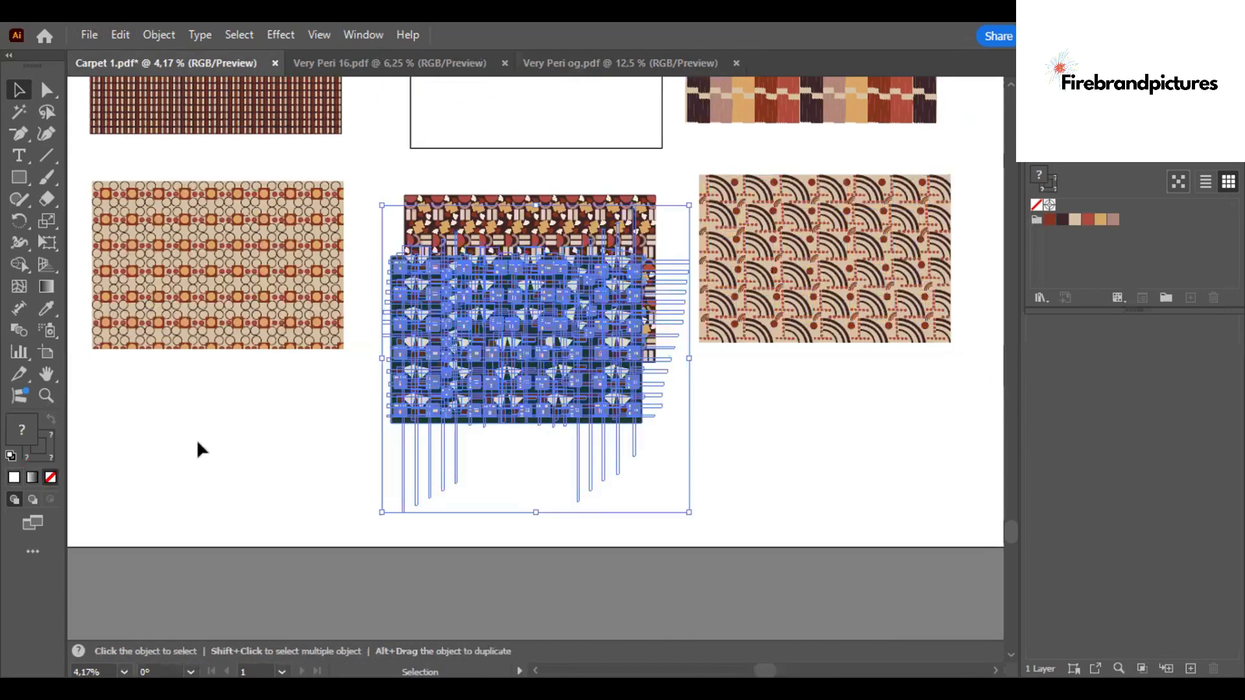
left_click_drag(488, 330, 184, 440)
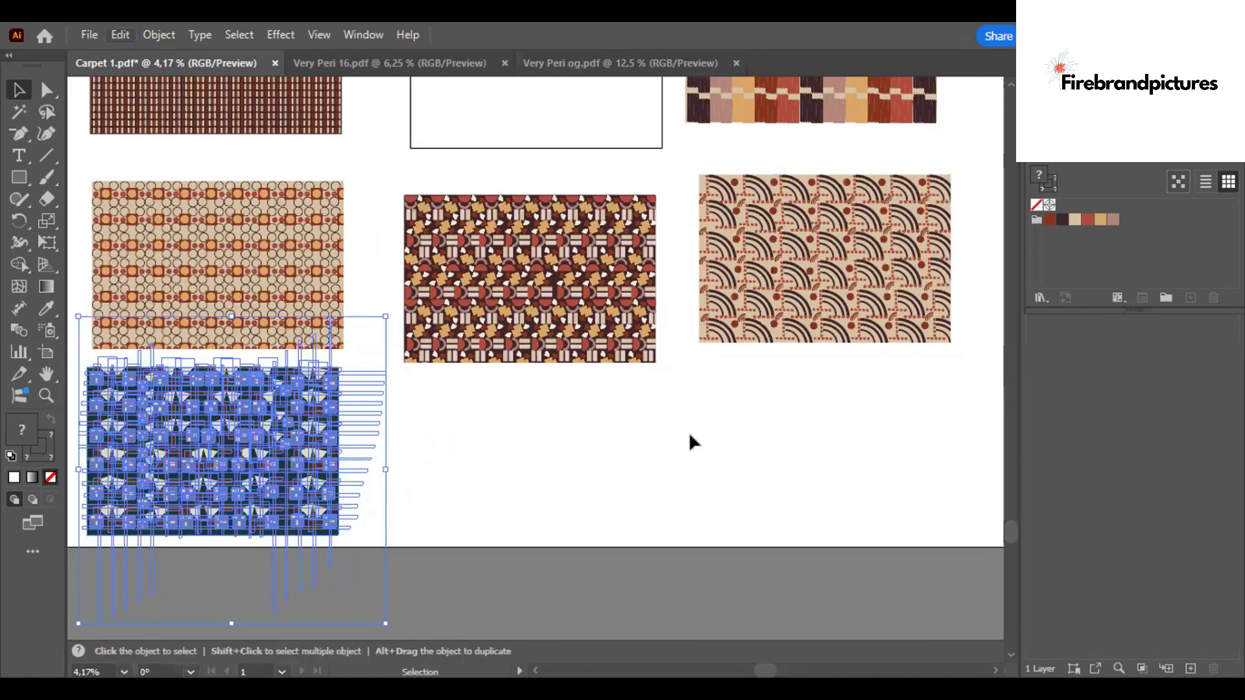
- Recolor the Very Peri og pattern by randomly shuffling the garden swatch colors and apply it
scroll(194, 441, "left", 2)
scroll(182, 456, "up", 2)
left_click(153, 43)
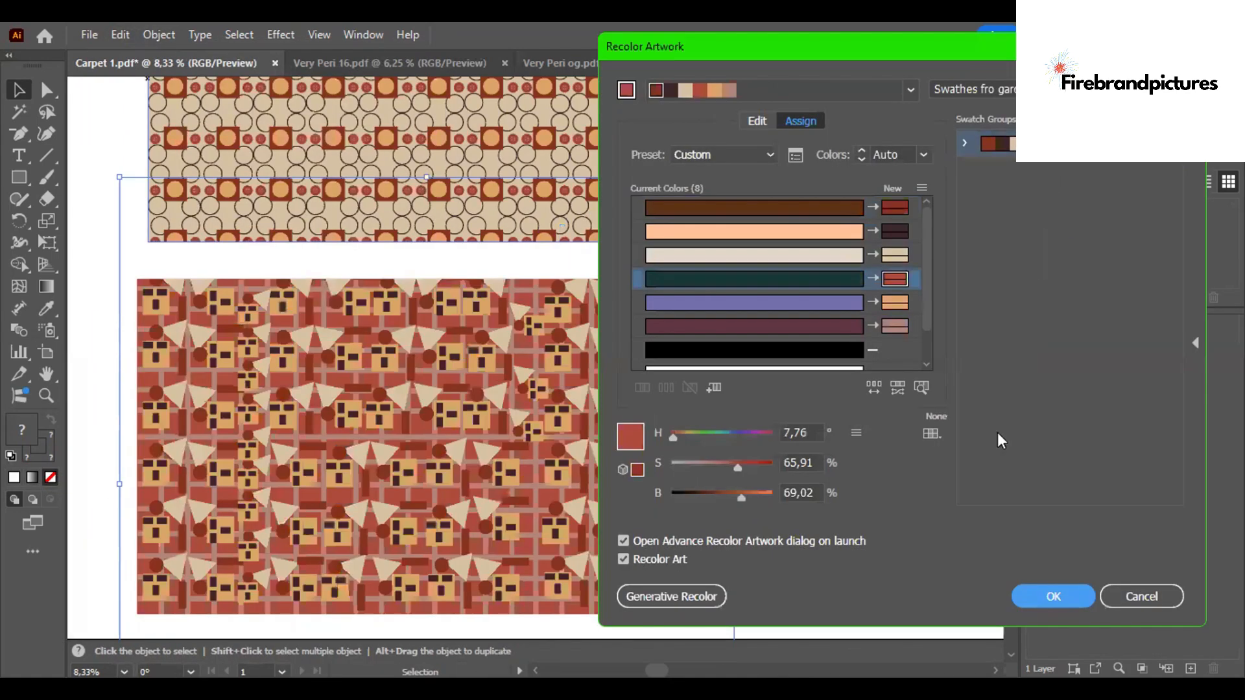
left_click(873, 388)
left_click(873, 387)
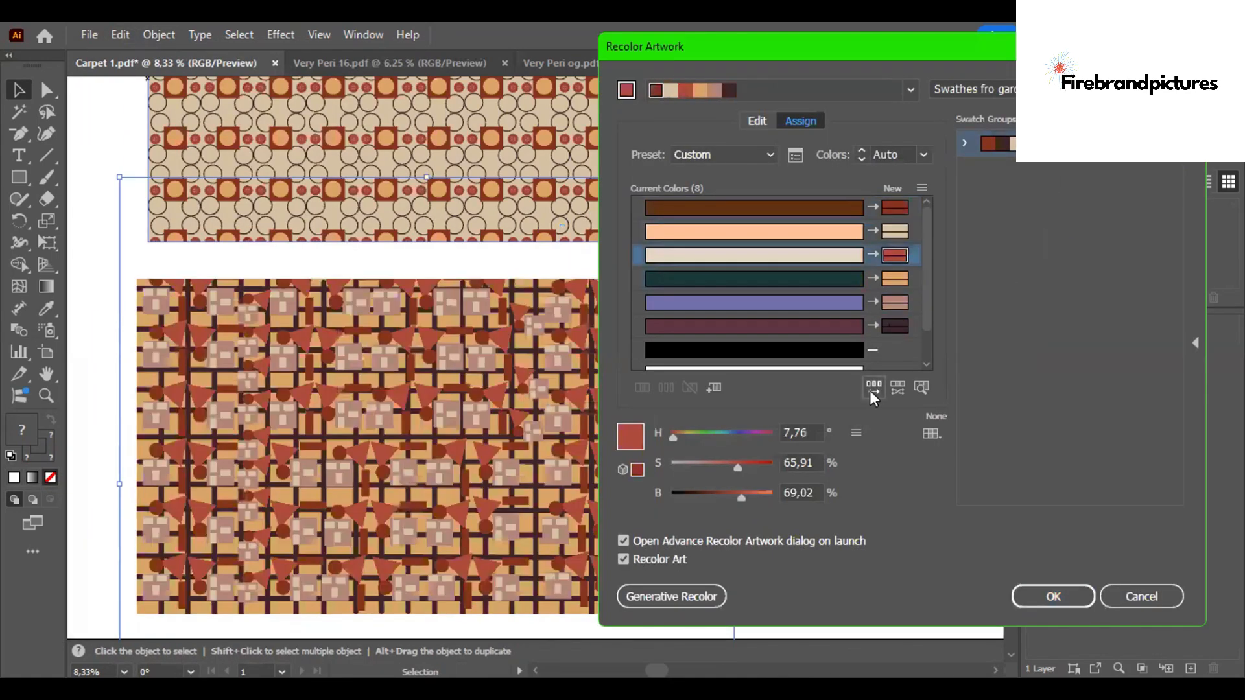
left_click(873, 387)
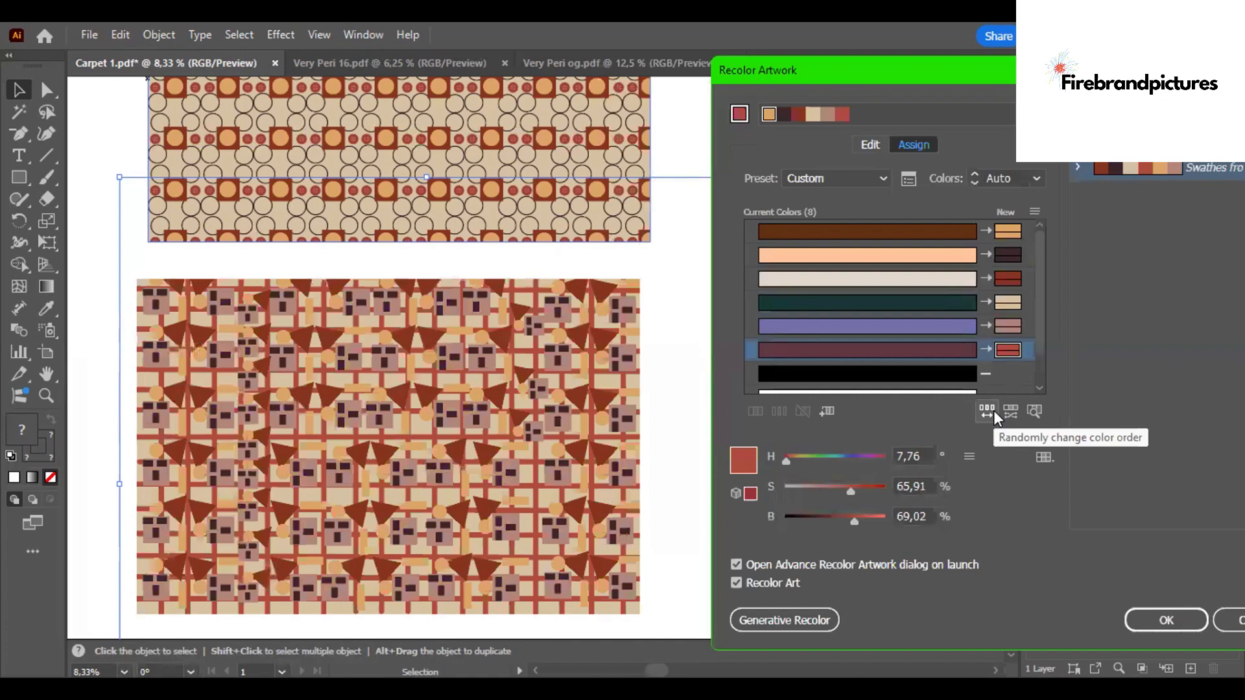
left_click(995, 415)
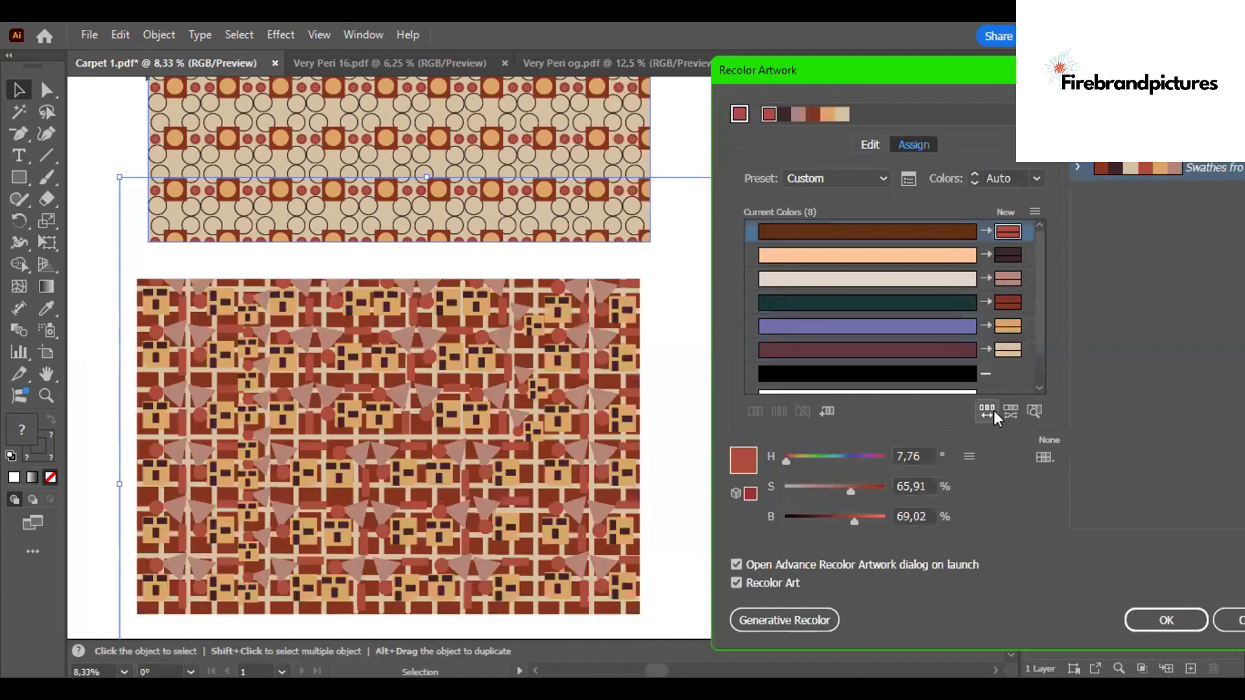
left_click(995, 414)
left_click(995, 415)
left_click(995, 415)
left_click(995, 415)
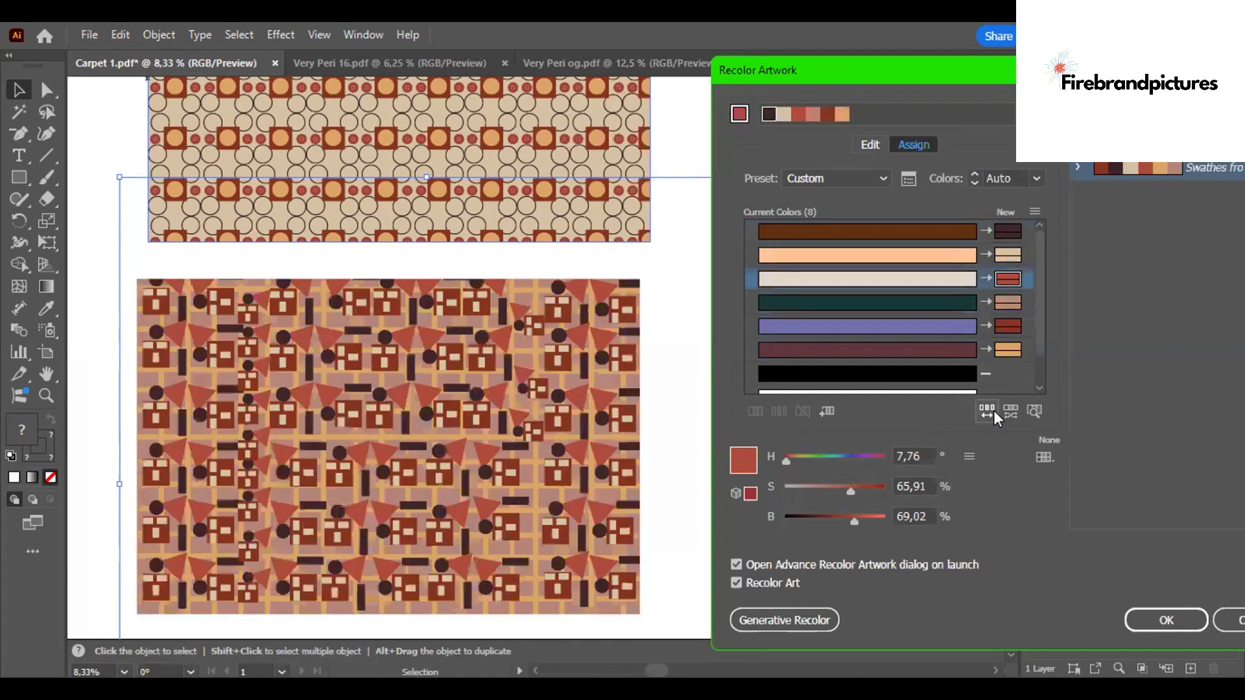
left_click(1189, 615)
left_click(808, 487)
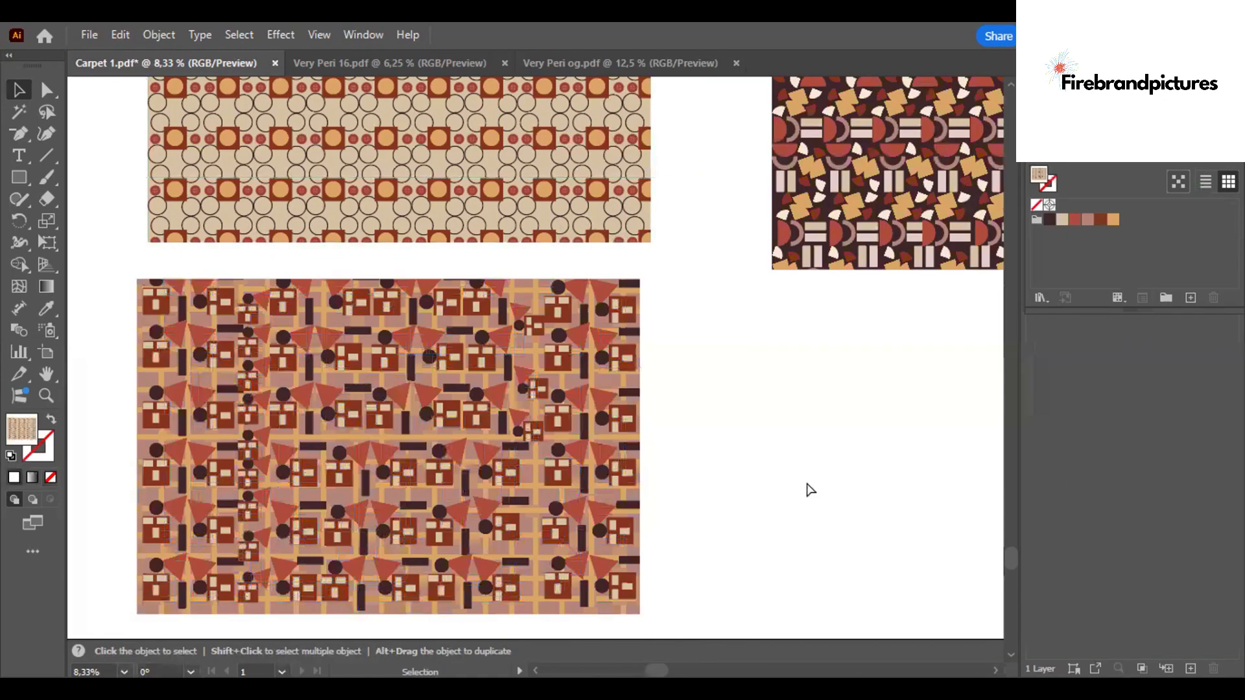
- Open Very Peri Triangles and close the Very Peri og and Very Peri 16 documents
scroll(807, 485, "down", 2)
left_click(90, 35)
left_click(148, 96)
double_click(226, 423)
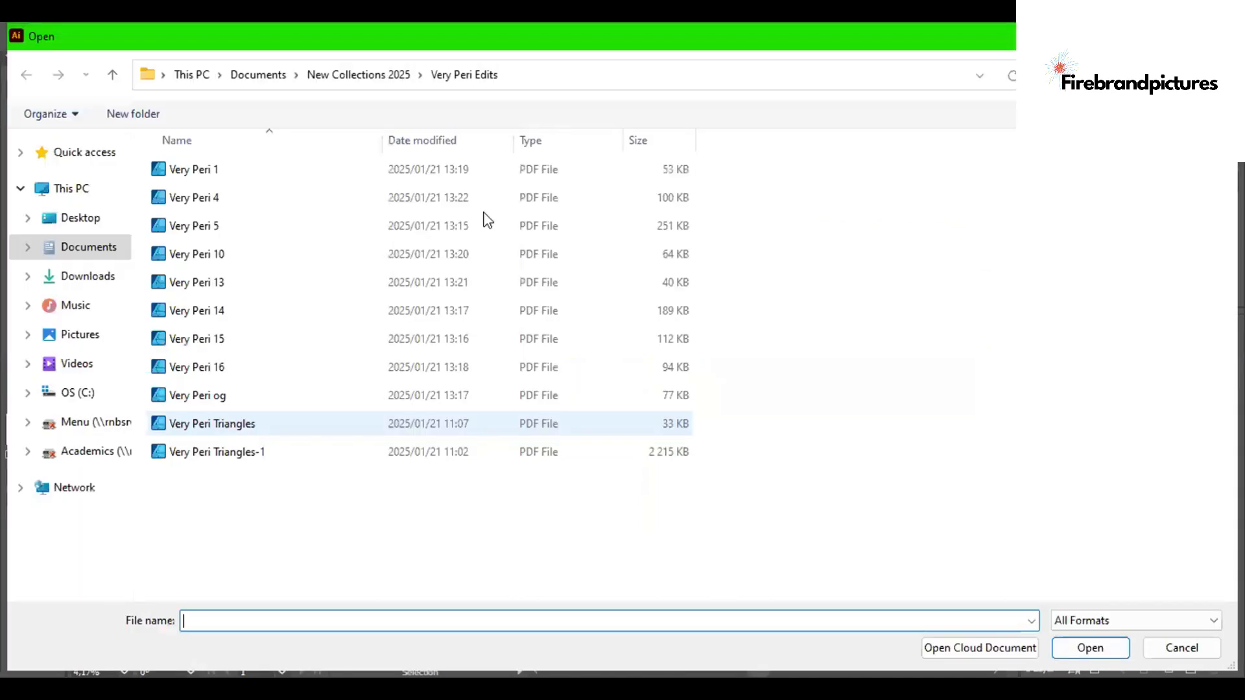
left_click(705, 63)
left_click(486, 63)
- Paste Very Peri Triangles' whole pattern into Carpet 1 below the Very Peri 15 pattern, nudging that pattern slightly up
key("ctrl+a")
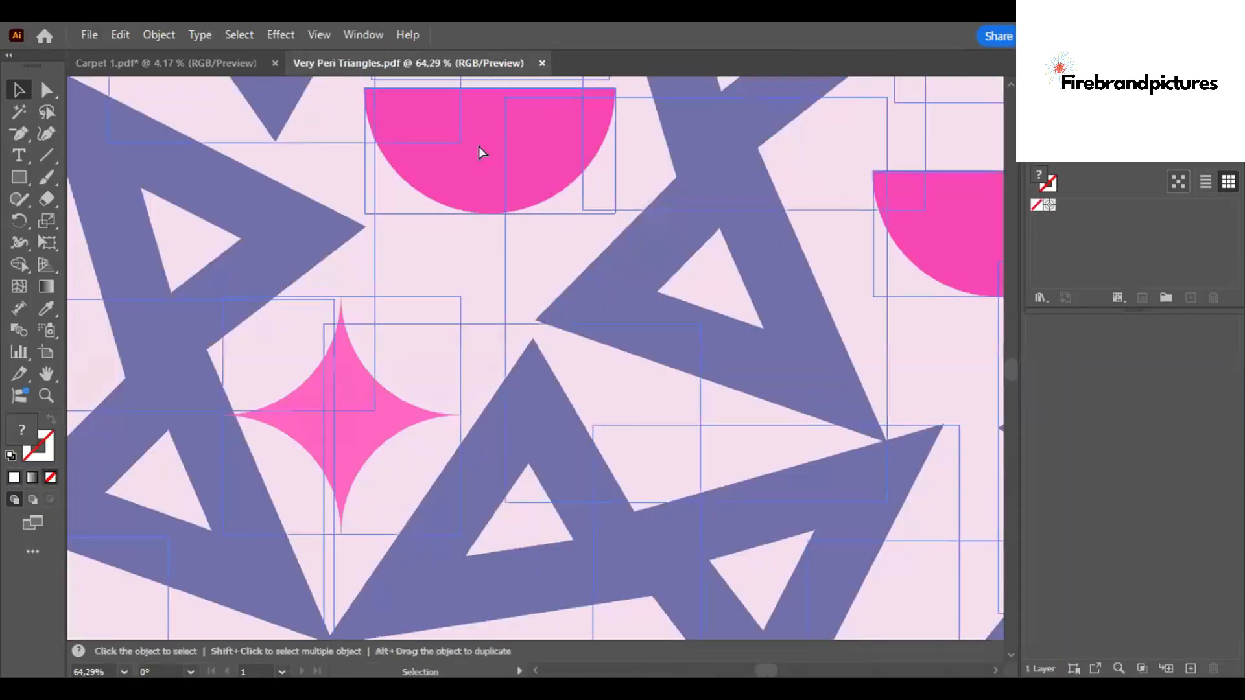
scroll(479, 151, "down", 5)
key("ctrl+Tab")
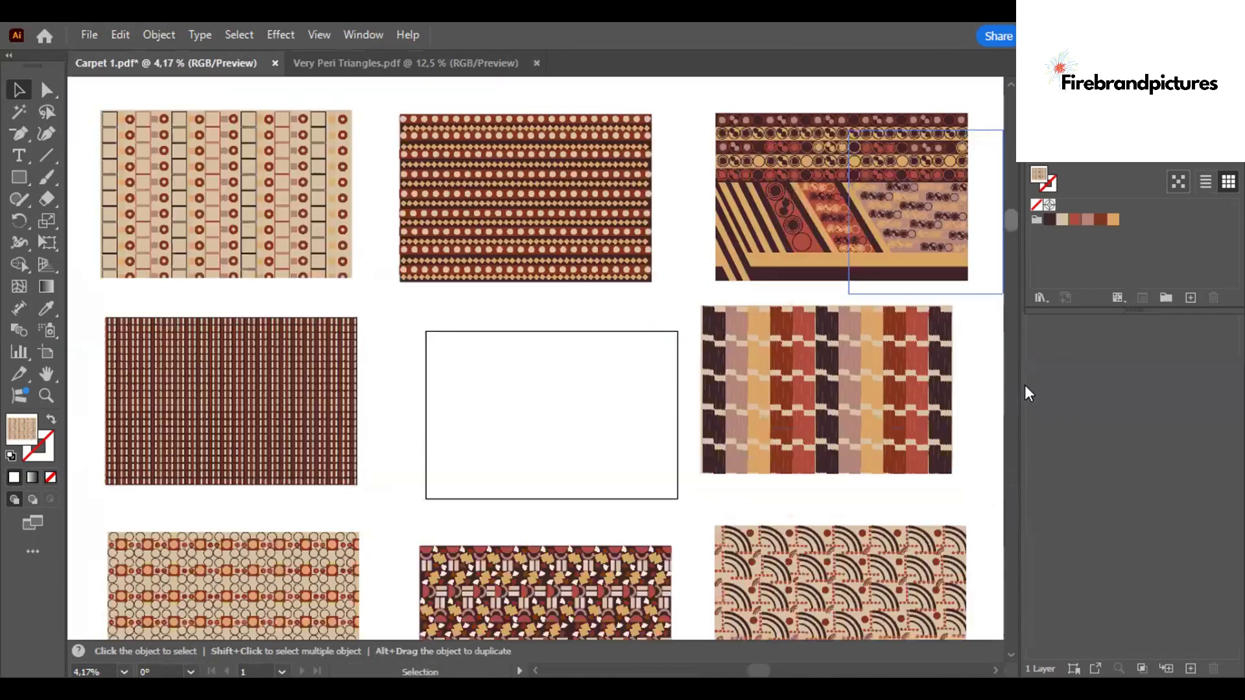
scroll(578, 486, "down", 5)
right_click(578, 486)
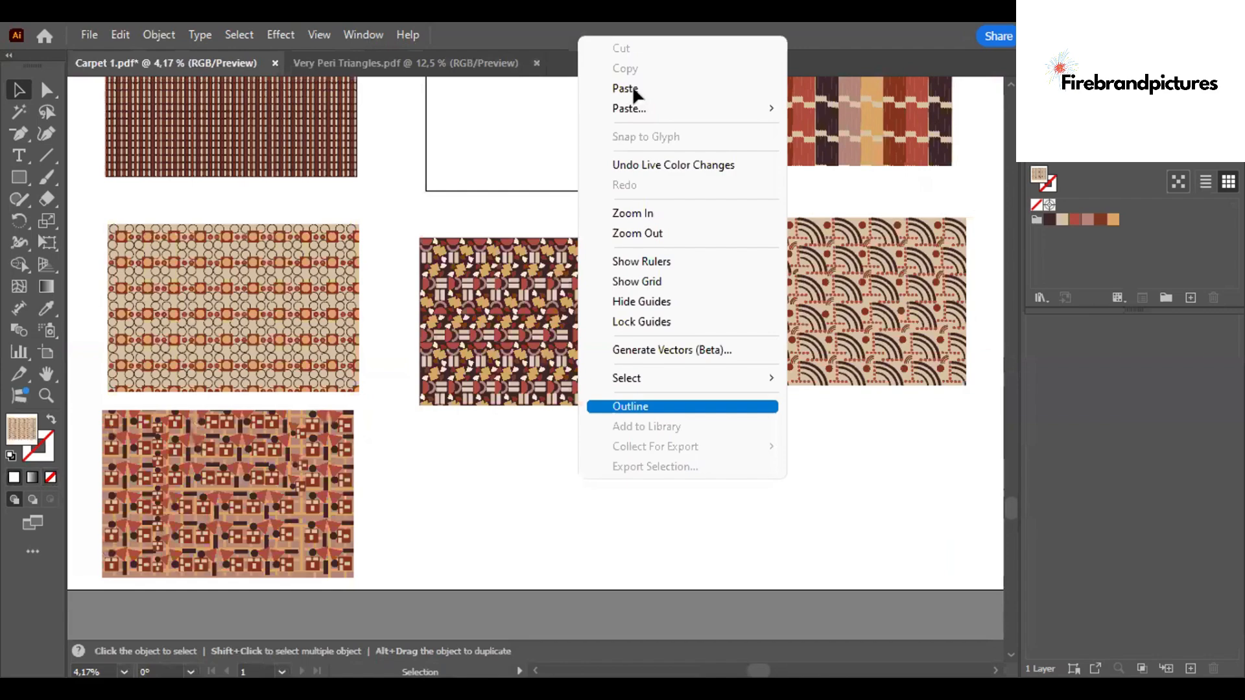
left_click(634, 91)
left_click_drag(536, 341, 549, 474)
left_click_drag(404, 222, 676, 404)
left_click(767, 476)
left_click_drag(668, 399, 665, 366)
left_click(517, 414)
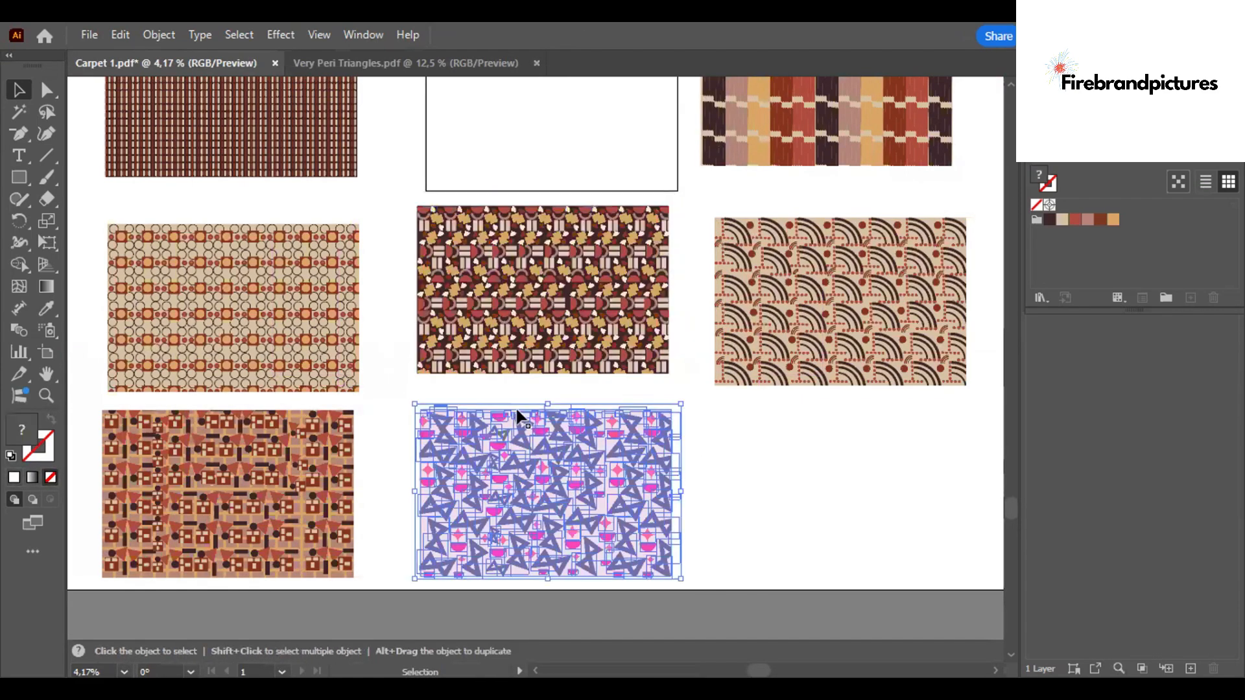
- Recolor the Very Peri Triangles pattern by randomly shuffling the garden swatch colors and apply it
left_click(159, 35)
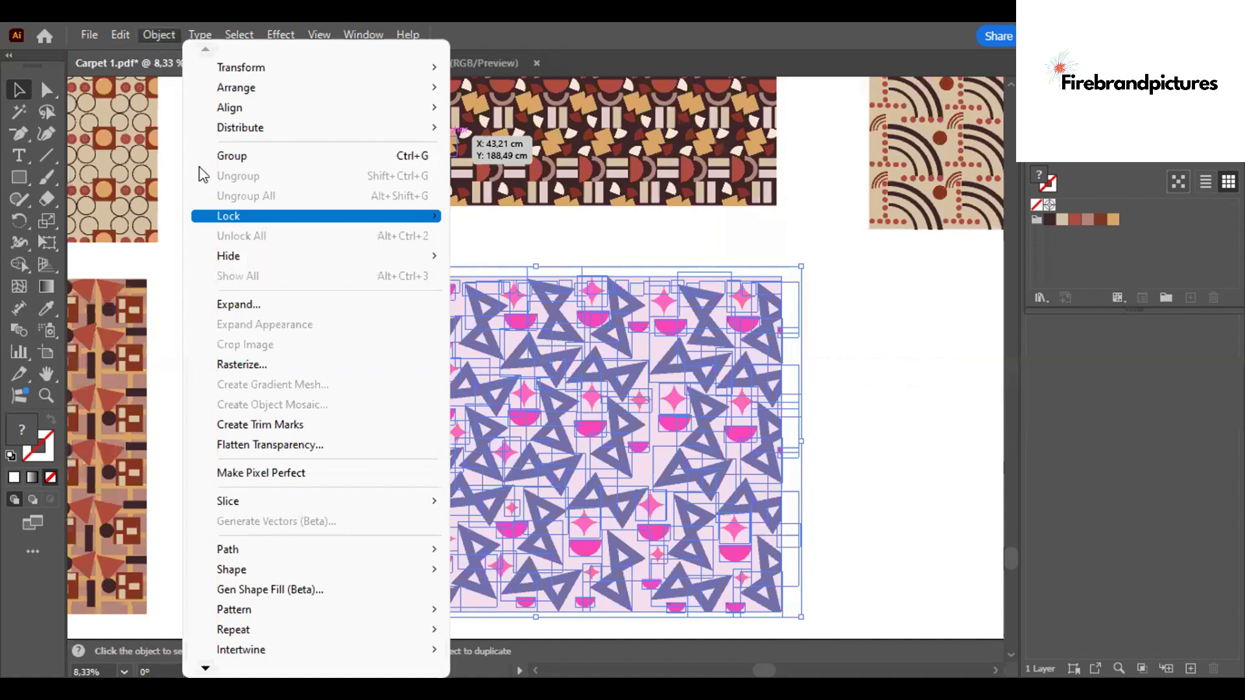
mouse_move(120, 35)
mouse_move(230, 382)
left_click(522, 380)
left_click(980, 418)
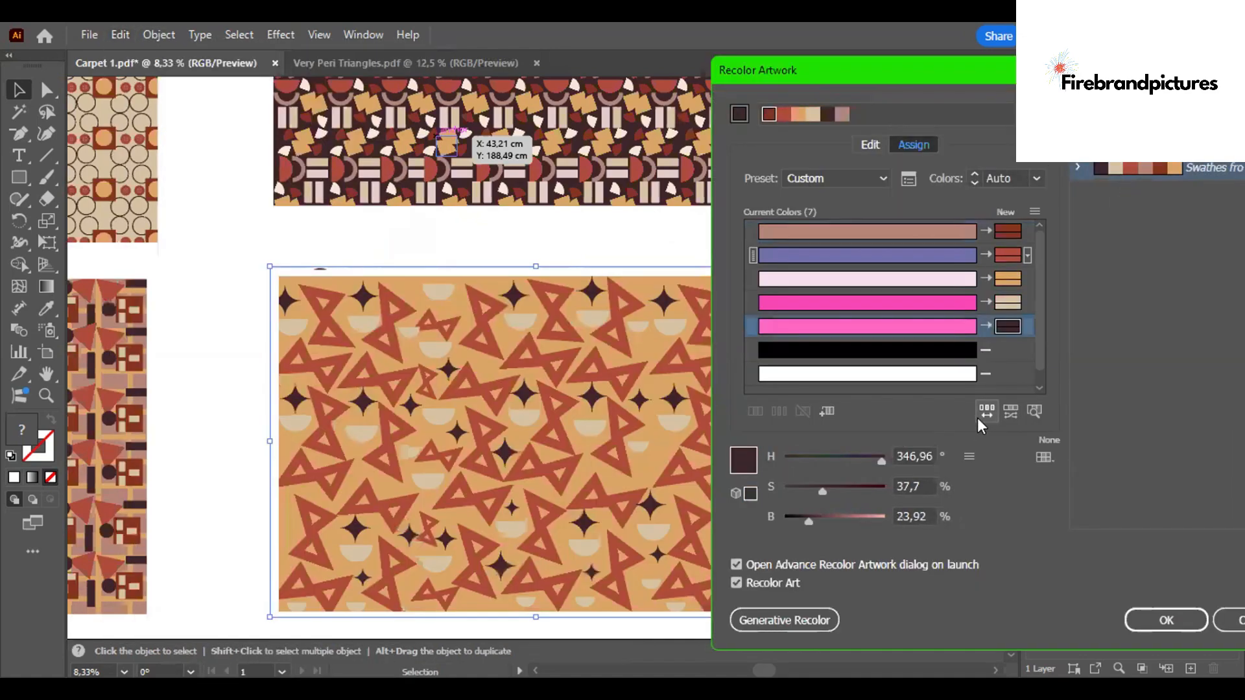
left_click(1166, 620)
left_click(1006, 389)
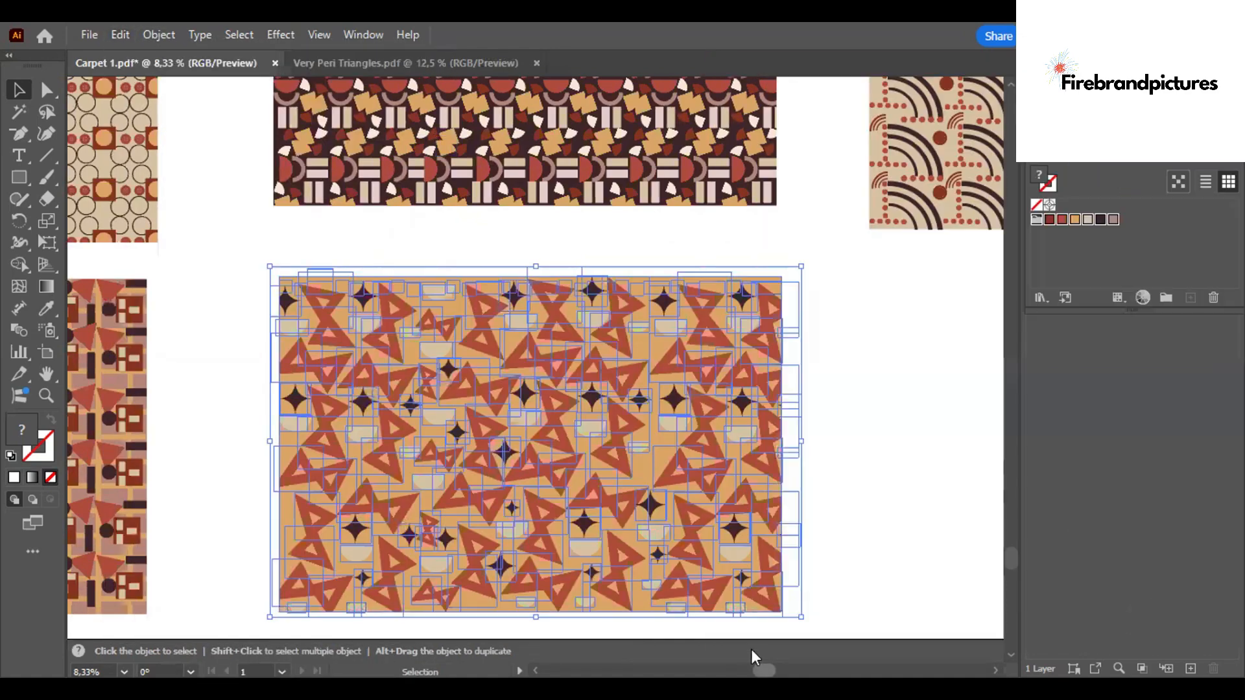
- Save the Carpet 1 document
scroll(724, 504, "right", 3)
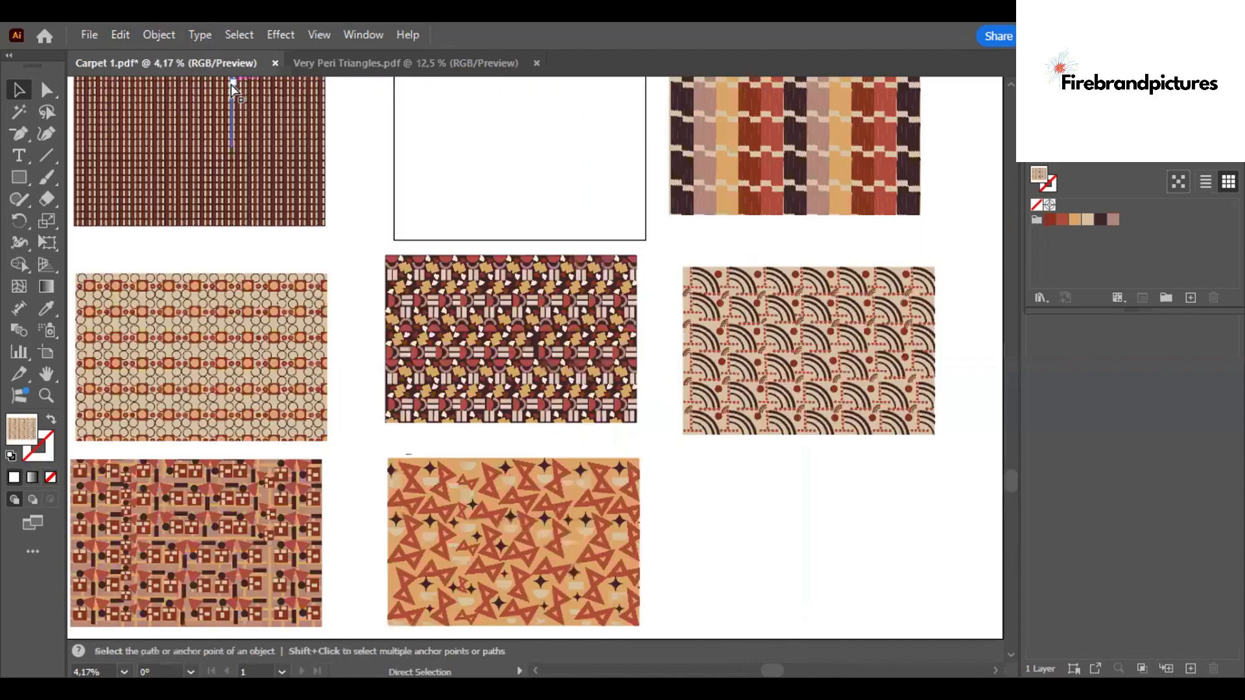
key("ctrl+minus")
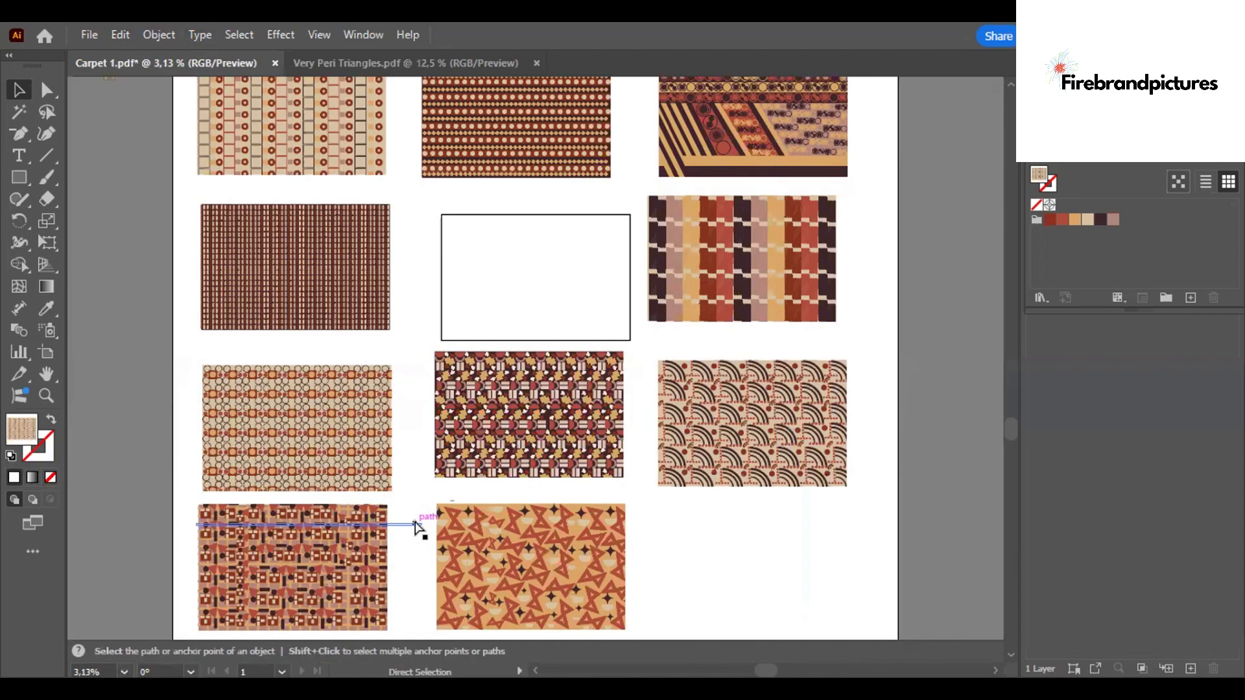
key("ctrl+s")
scroll(1005, 304, "up", 5)
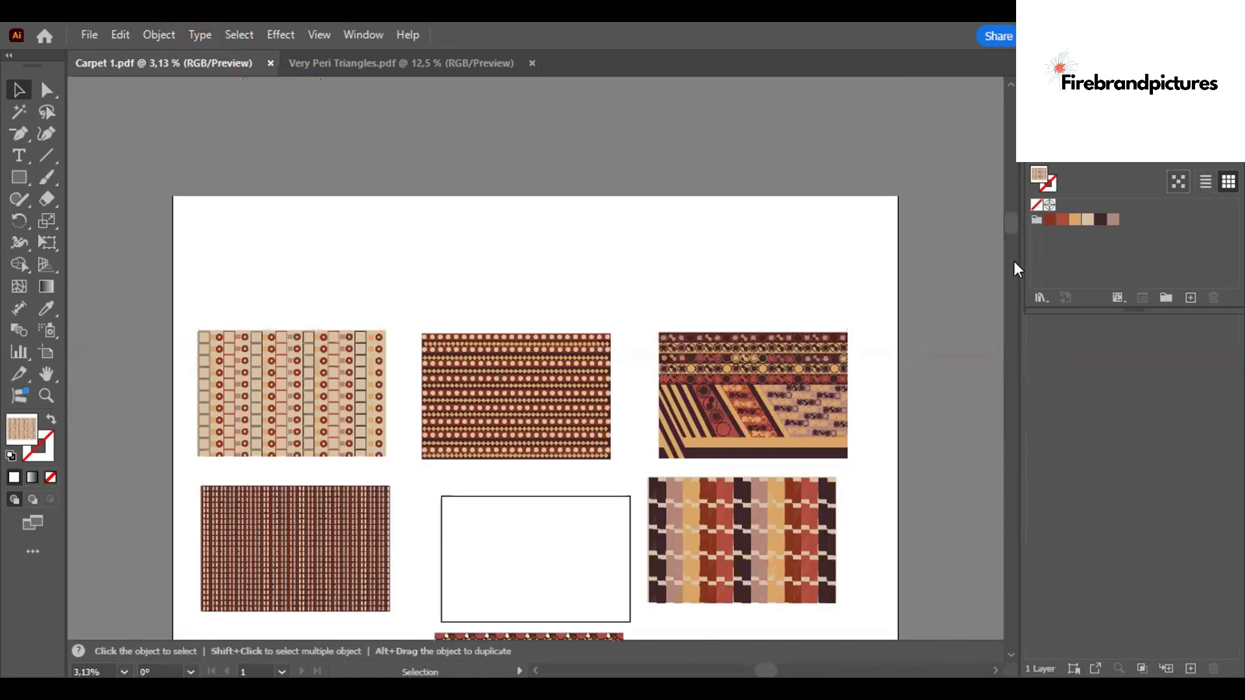
scroll(634, 350, "down", 5)
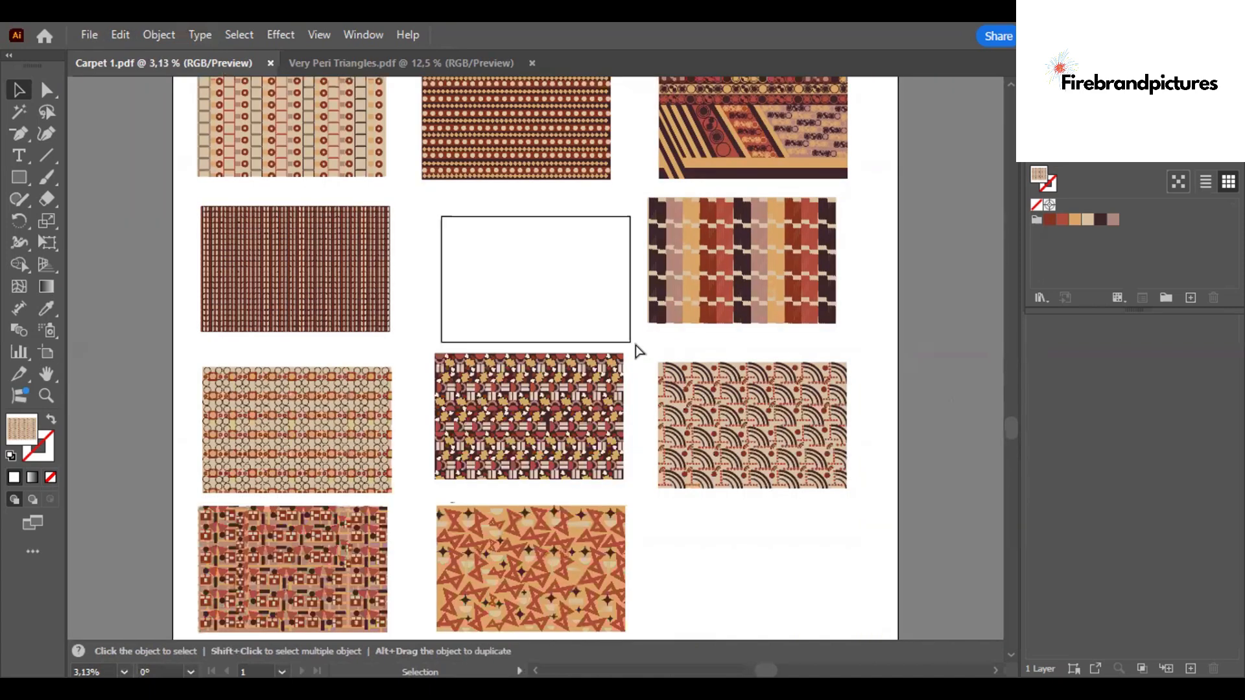
- Inspect the patterns laid out in Carpet 1 at different zoom levels
key("ctrl+plus")
key("ctrl+plus")
key("ctrl+plus")
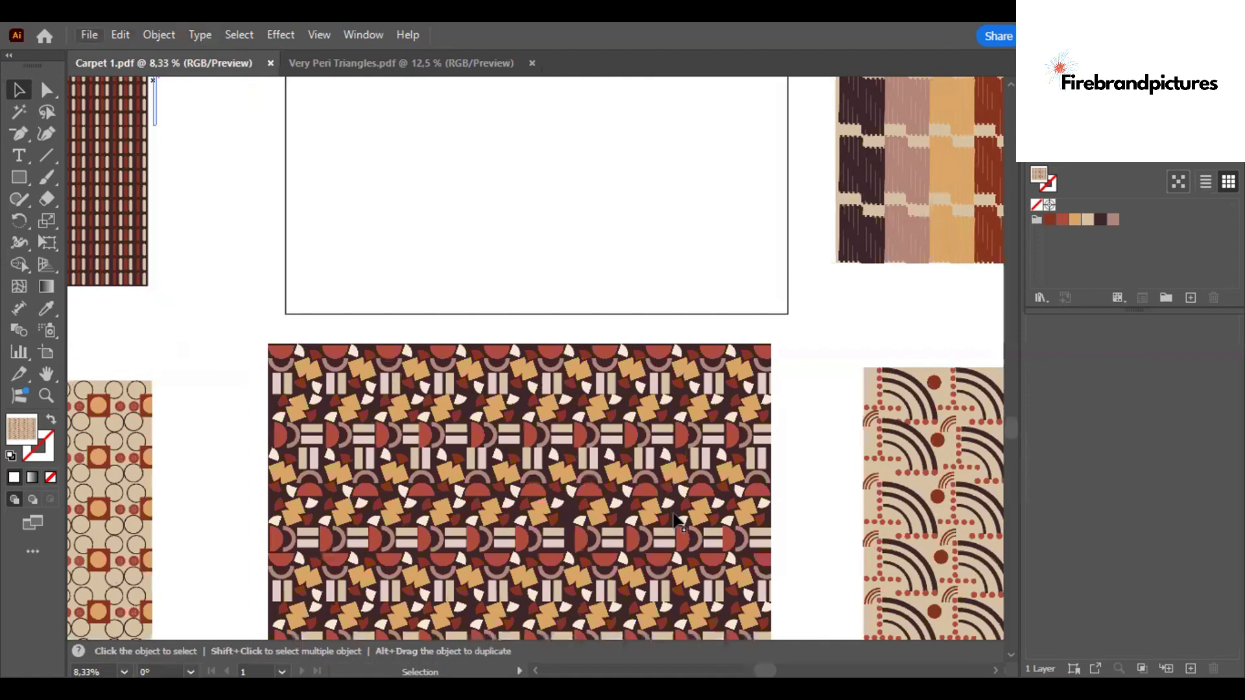
key("ctrl")
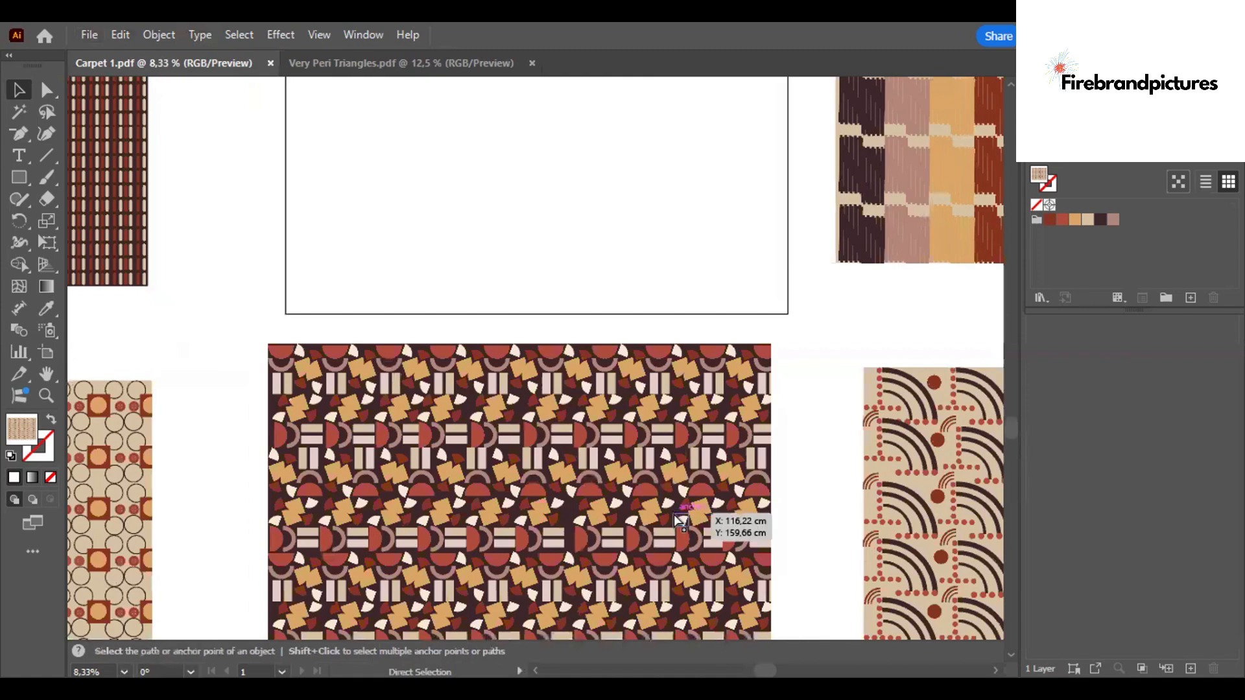
key("ctrl+minus")
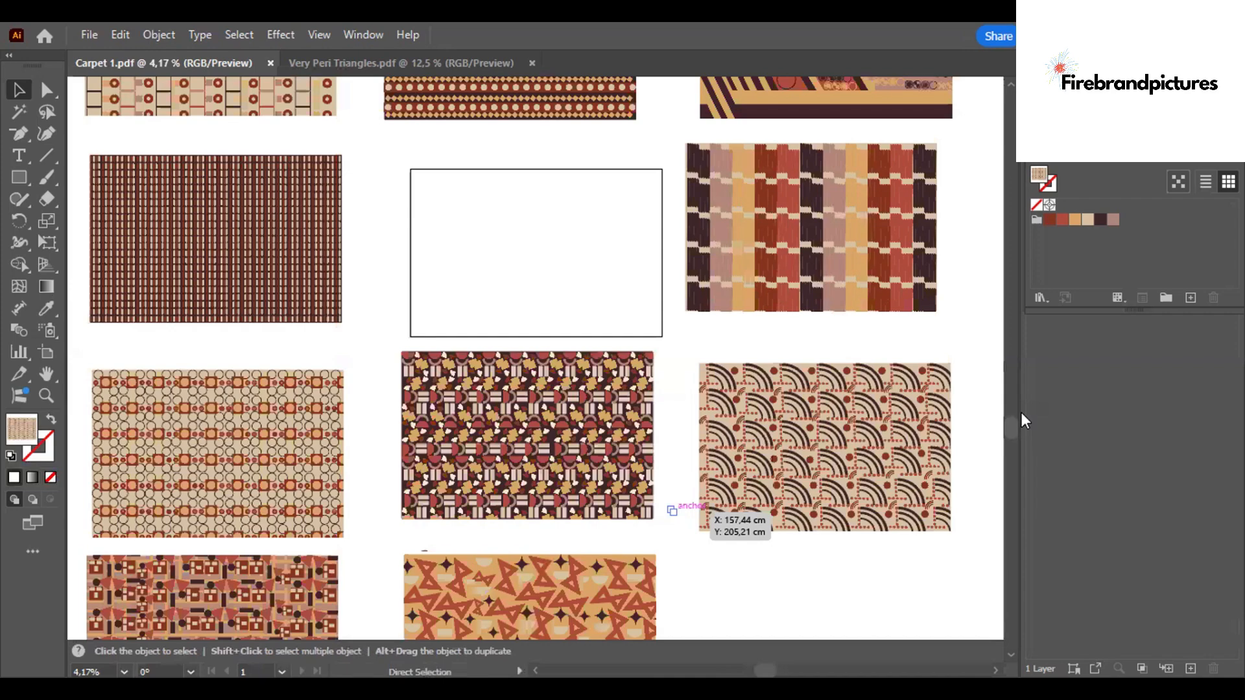
key("ctrl+minus")
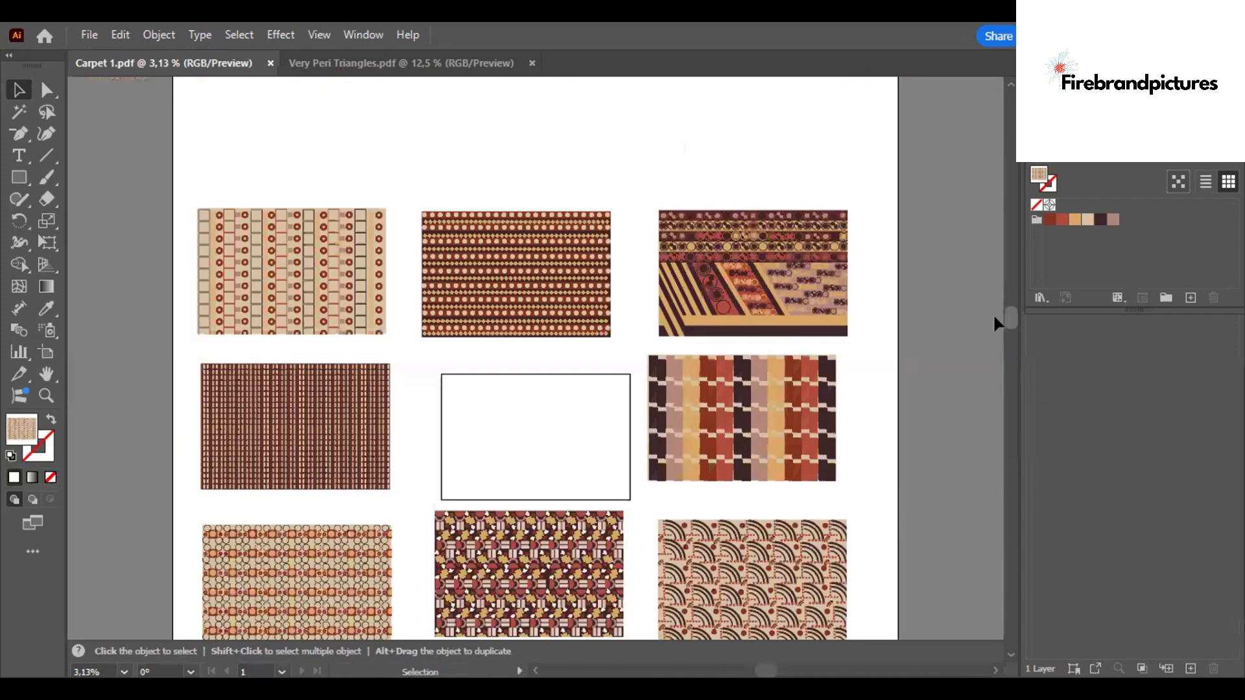
scroll(997, 323, "down", 1)
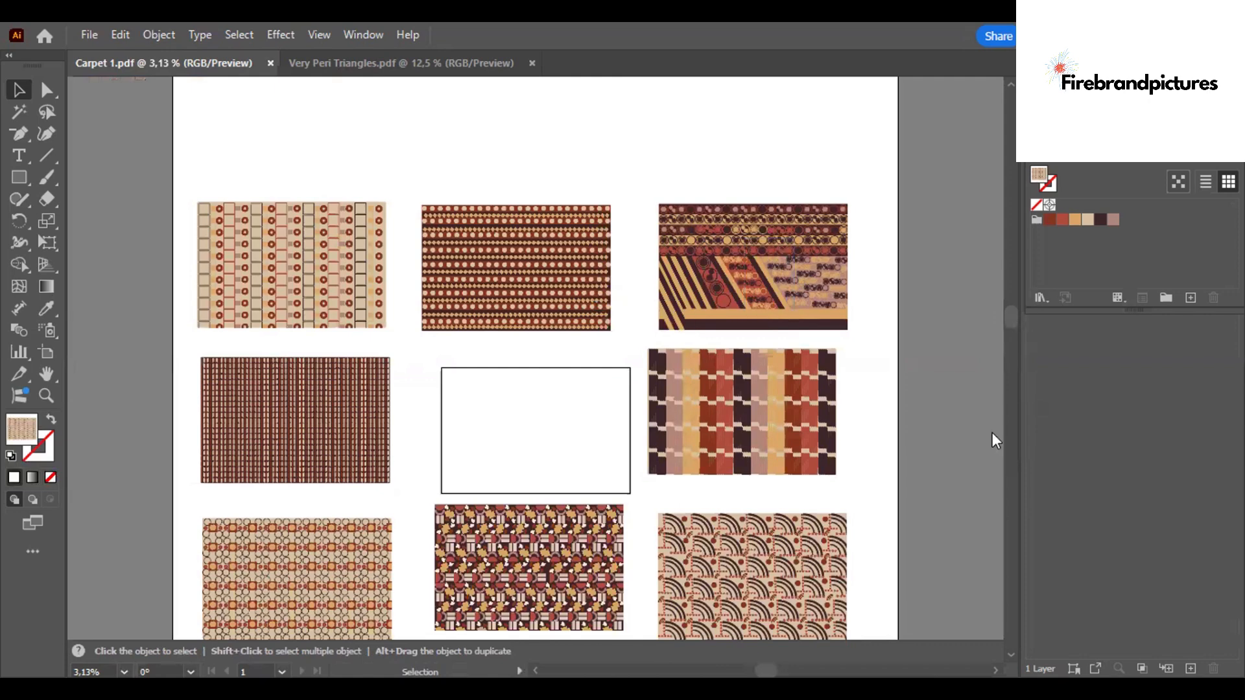
scroll(992, 436, "down", 5)
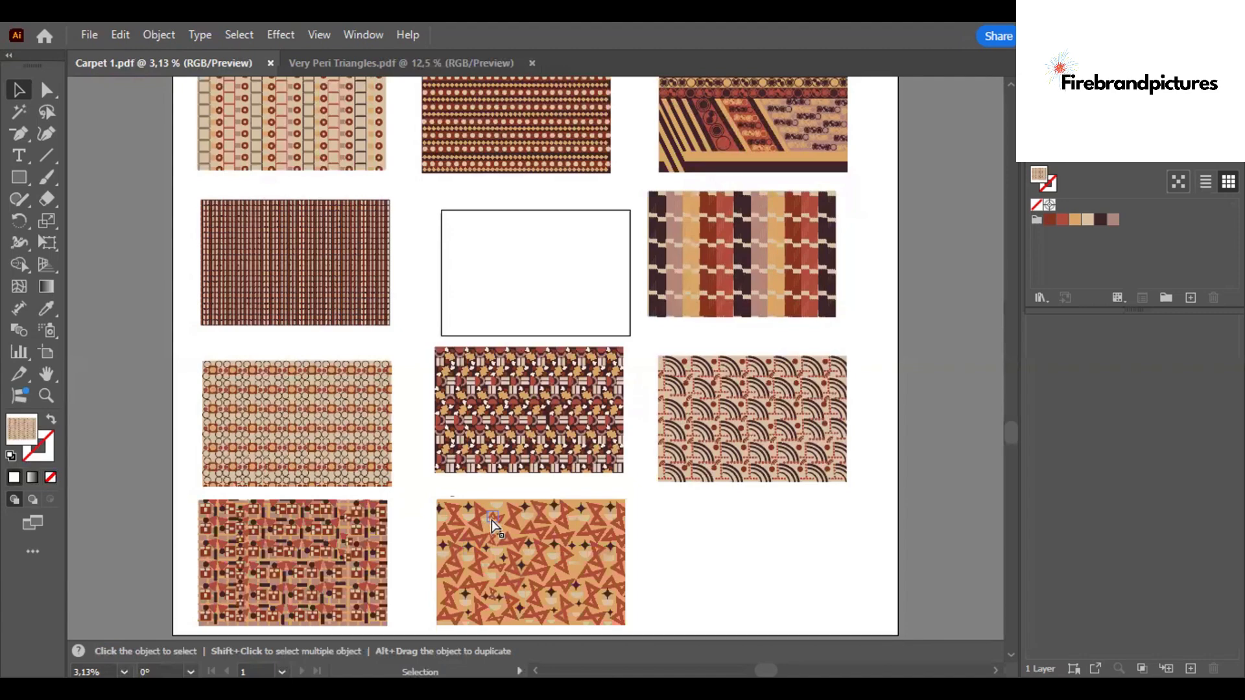
- Delete the small stray object above the top-left corner of the Very Peri Triangles pattern
key("ctrl+plus")
key("ctrl+plus")
key("ctrl+plus")
left_click_drag(1011, 433, 1015, 565)
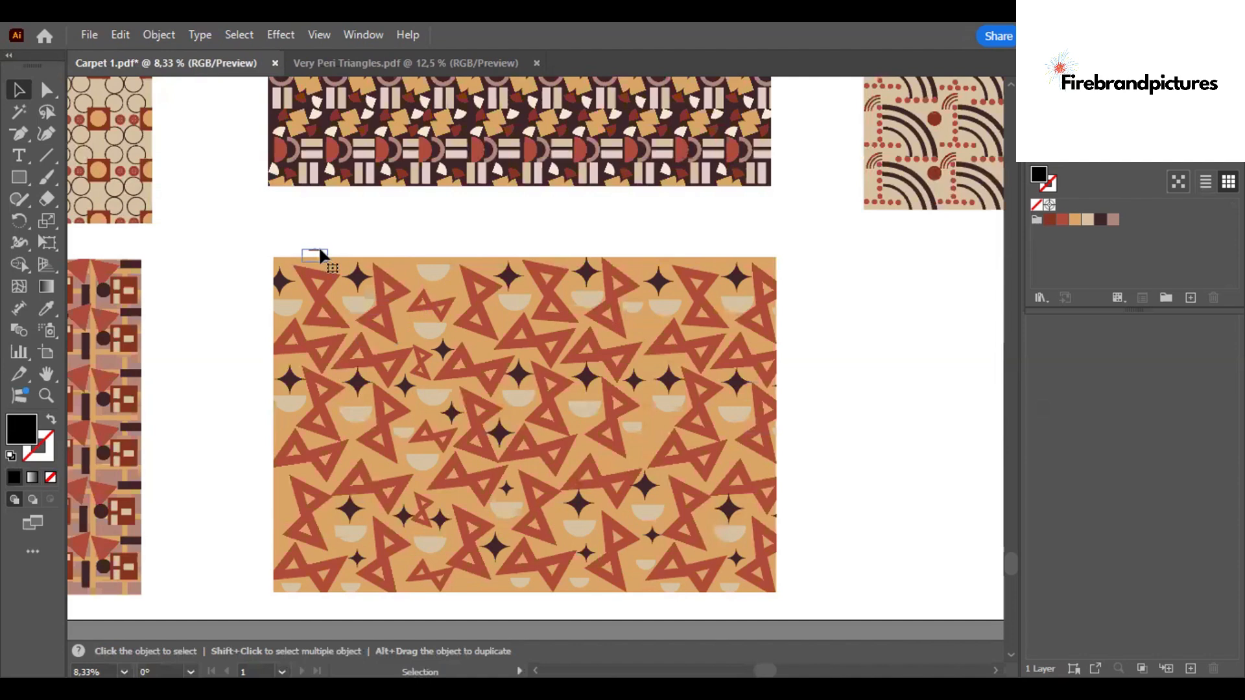
left_click(318, 254)
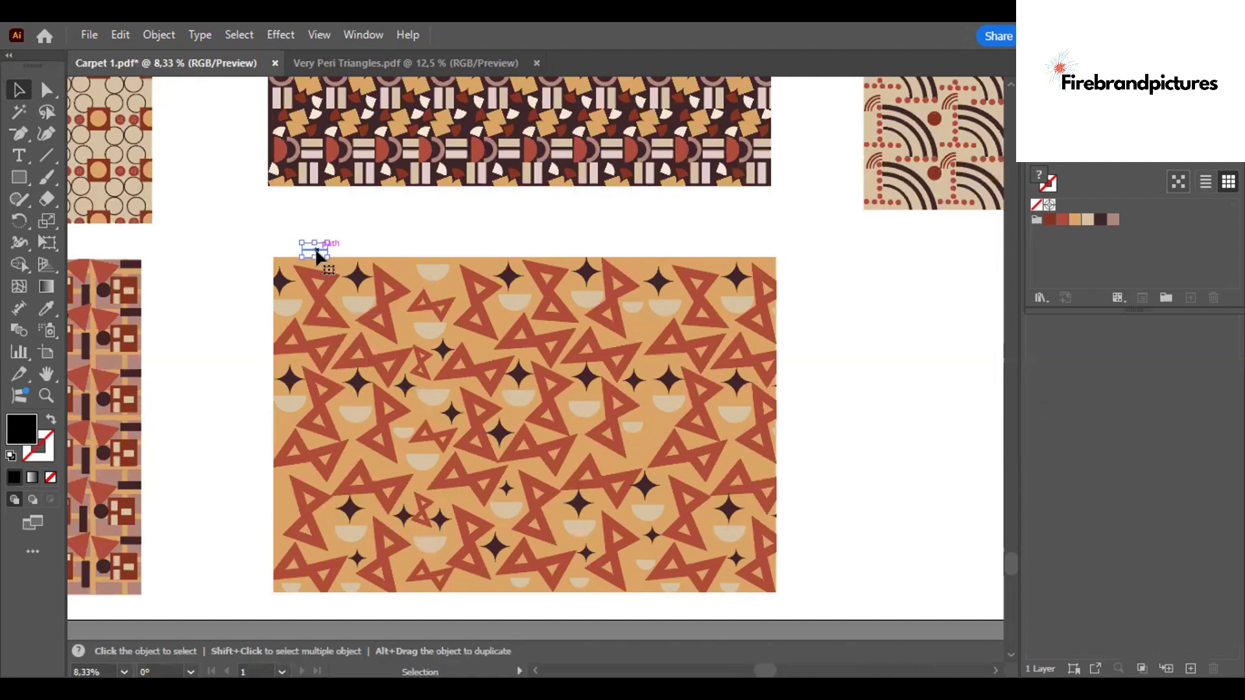
key("Delete")
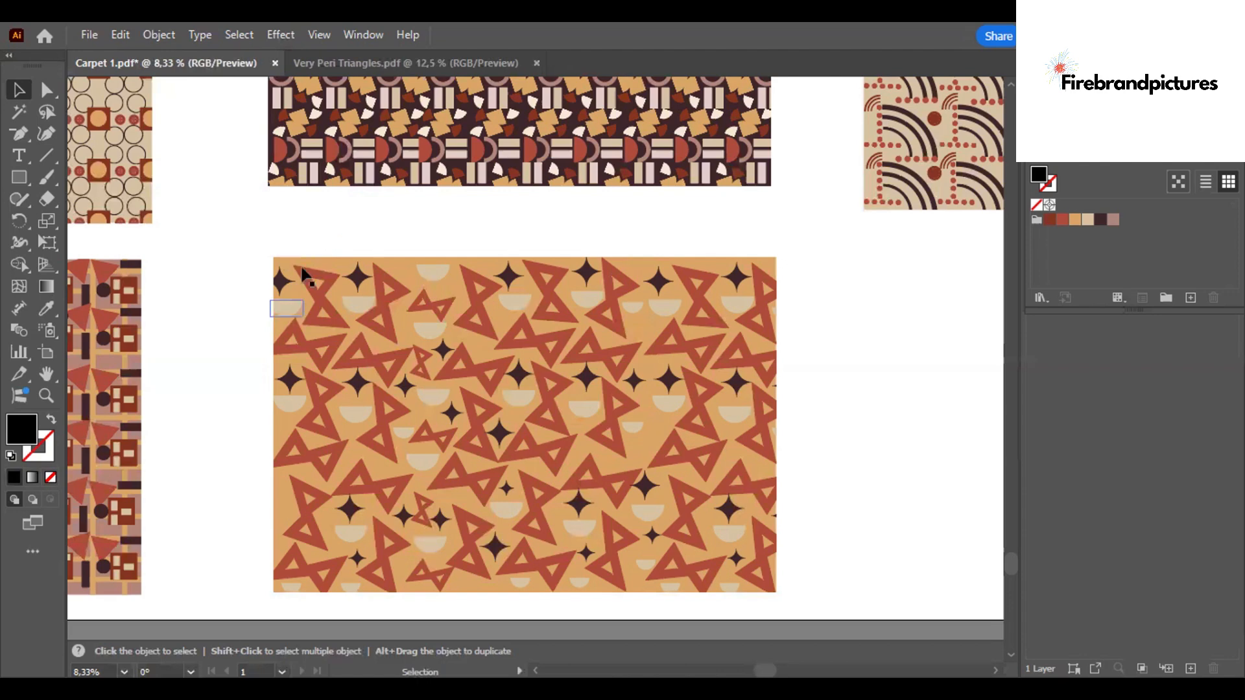
- Review the shapes of the Triangles pattern and the overall arrangement of patterns in Carpet 1
left_click(376, 321)
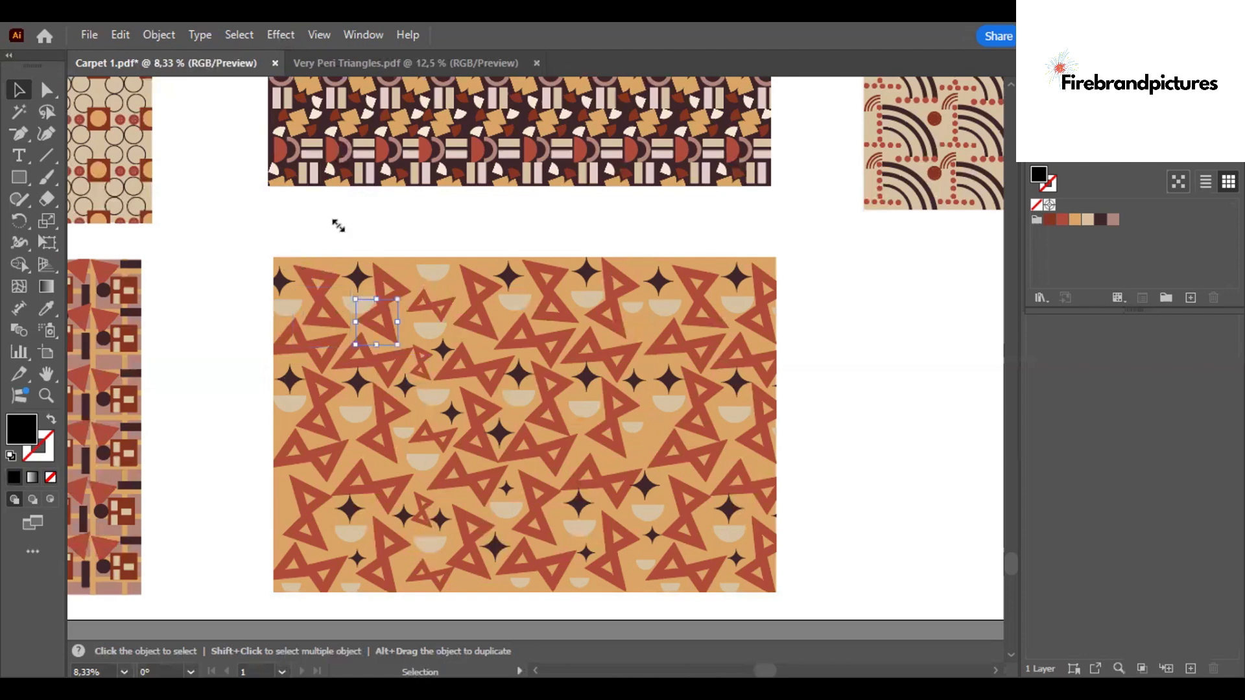
left_click(356, 310)
scroll(356, 310, "up", 2)
scroll(632, 317, "down", 3)
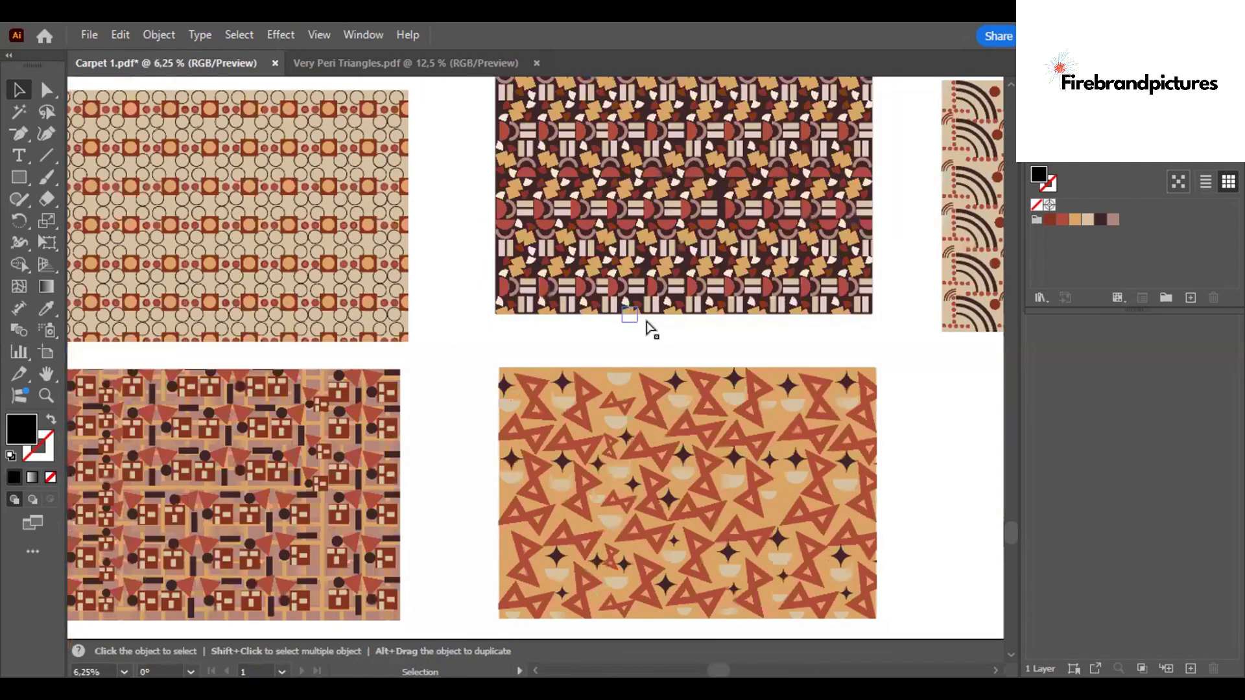
scroll(648, 328, "down", 1)
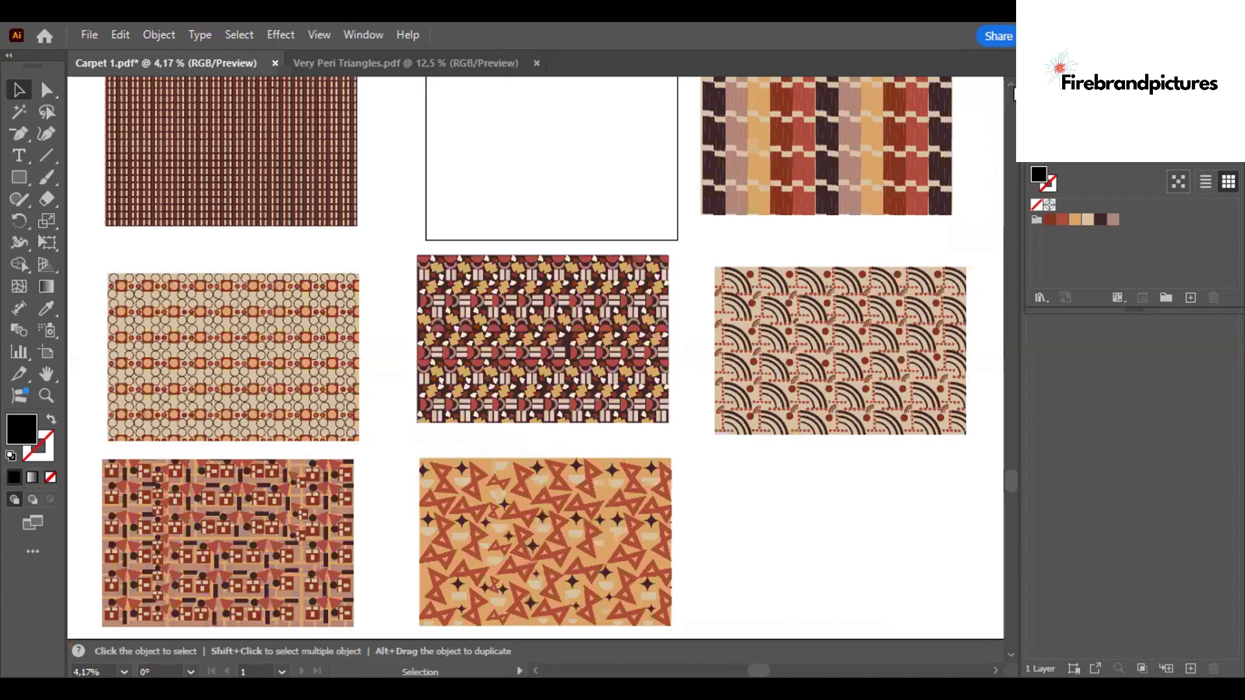
scroll(1015, 92, "up", 1)
scroll(1014, 93, "up", 5)
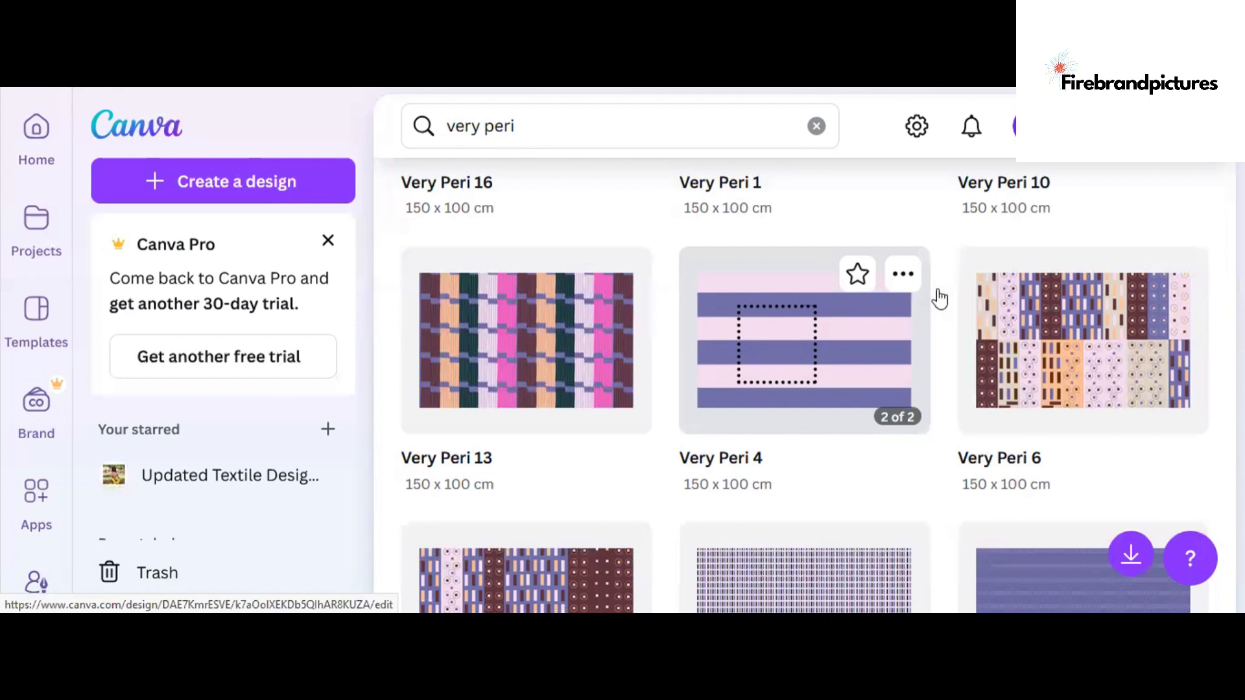
- Switch to Canva and start downloading the Very Peri 4 design as PDF Print, opening the color profile options
left_click(902, 273)
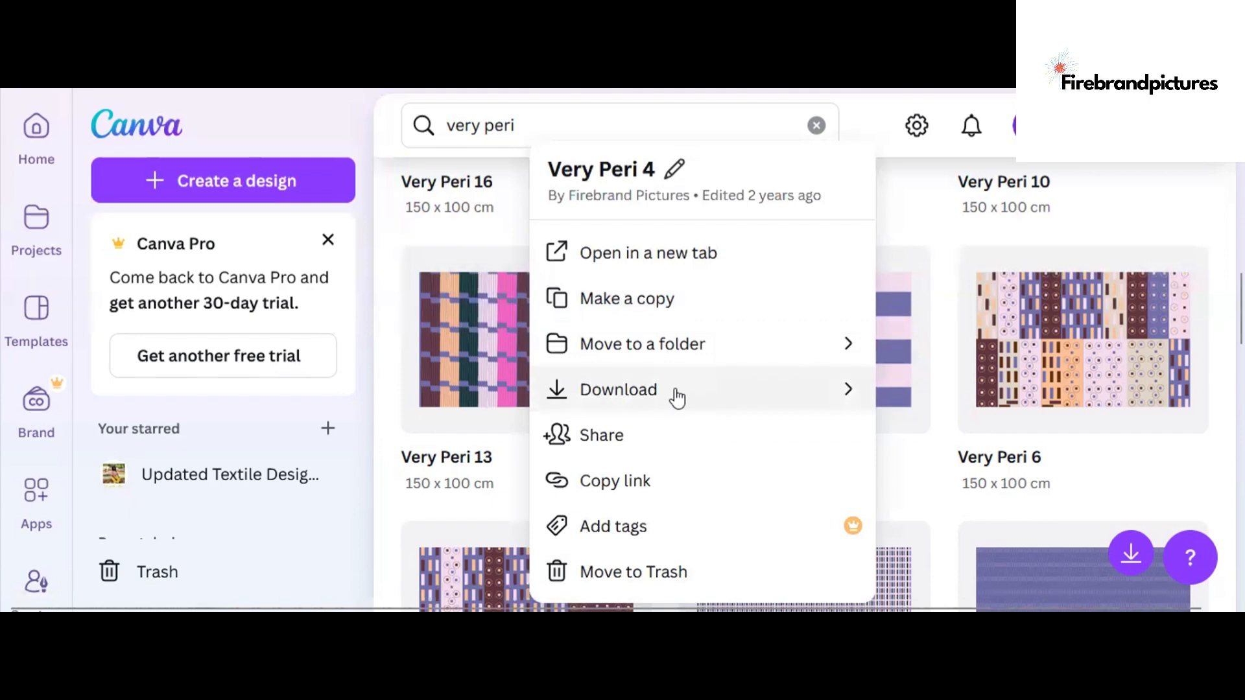
left_click(674, 394)
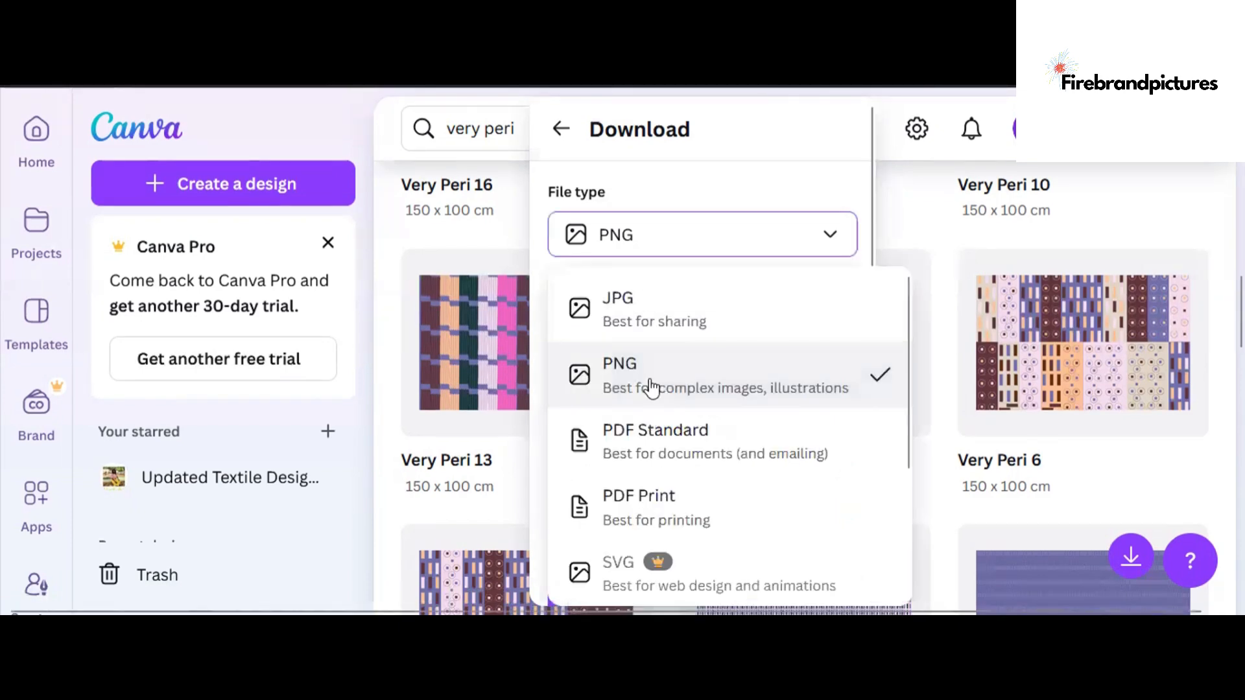
left_click(668, 503)
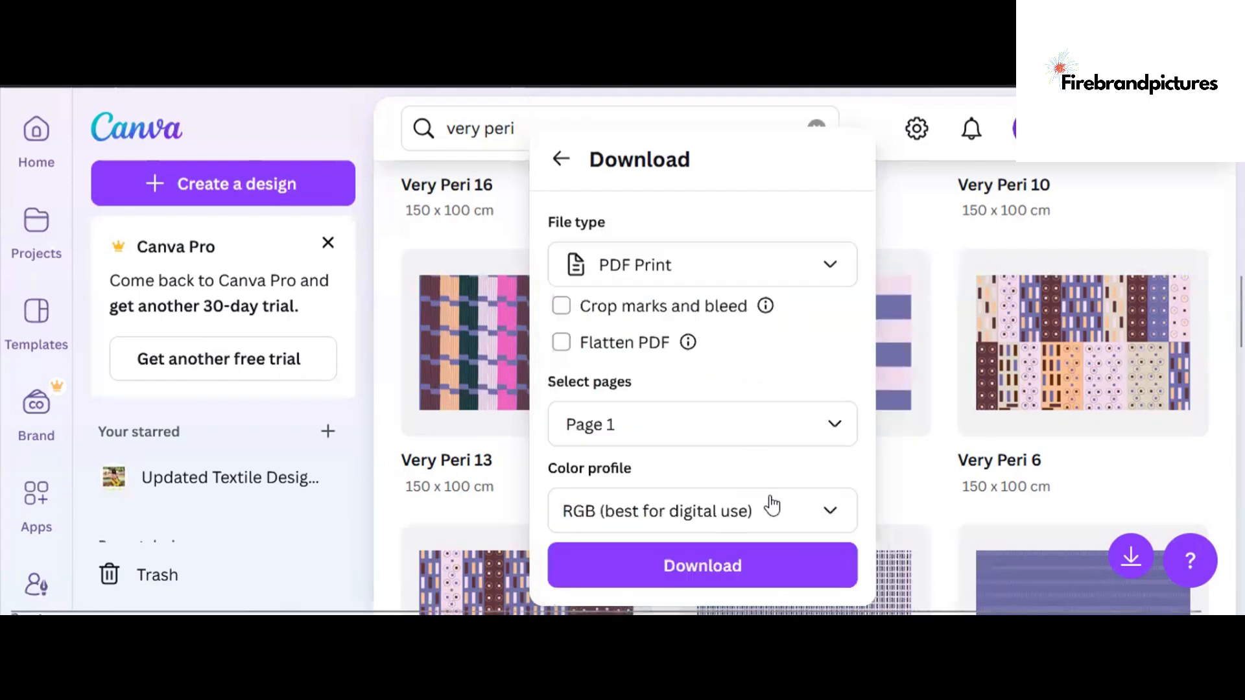
left_click(778, 521)
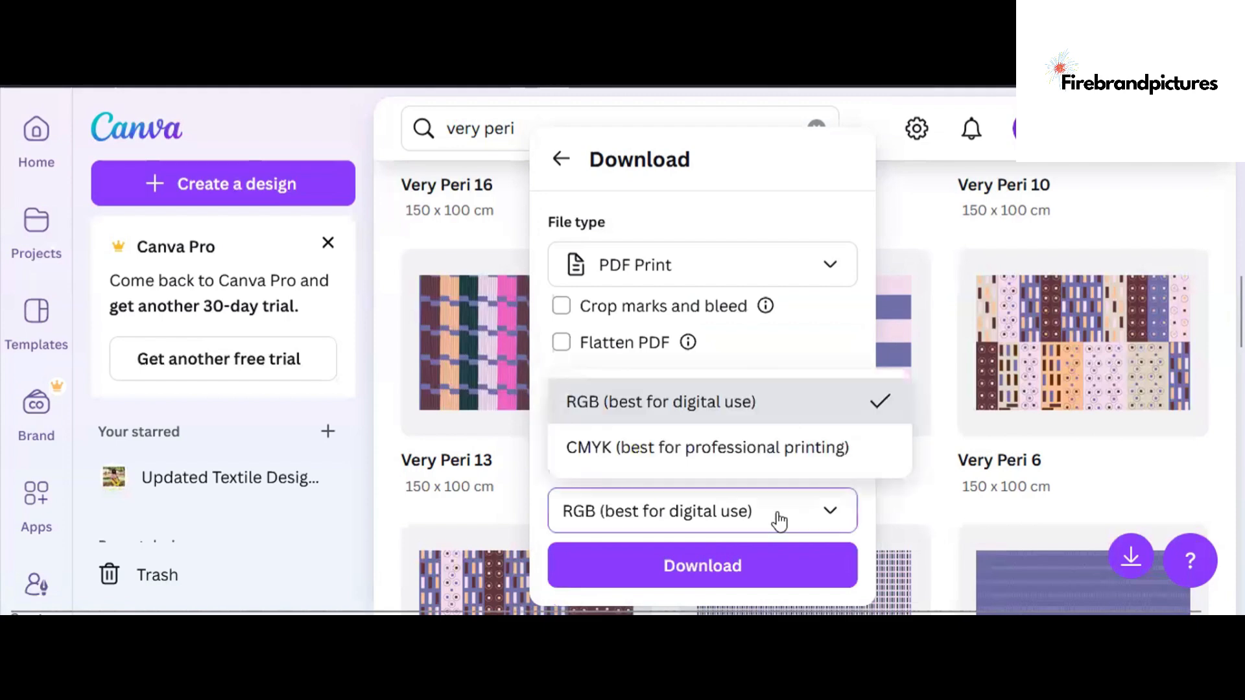